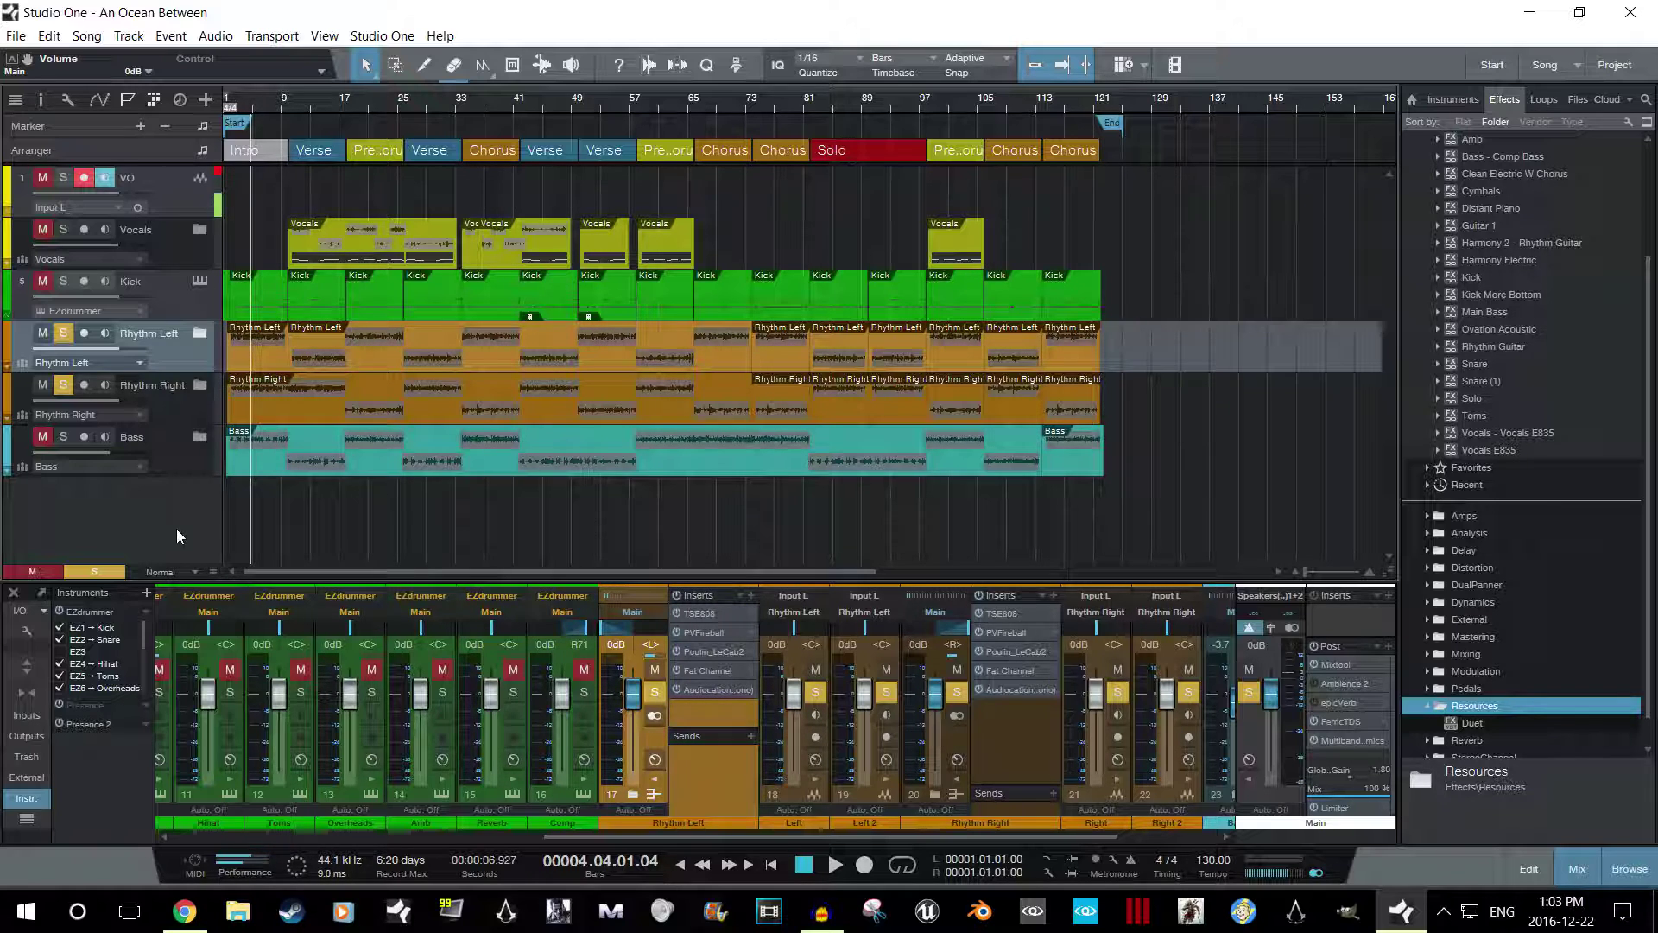
Play the soloed rhythm guitars from the start of the song, then stop playback after the opening bars.
left_click(228, 511)
key("space")
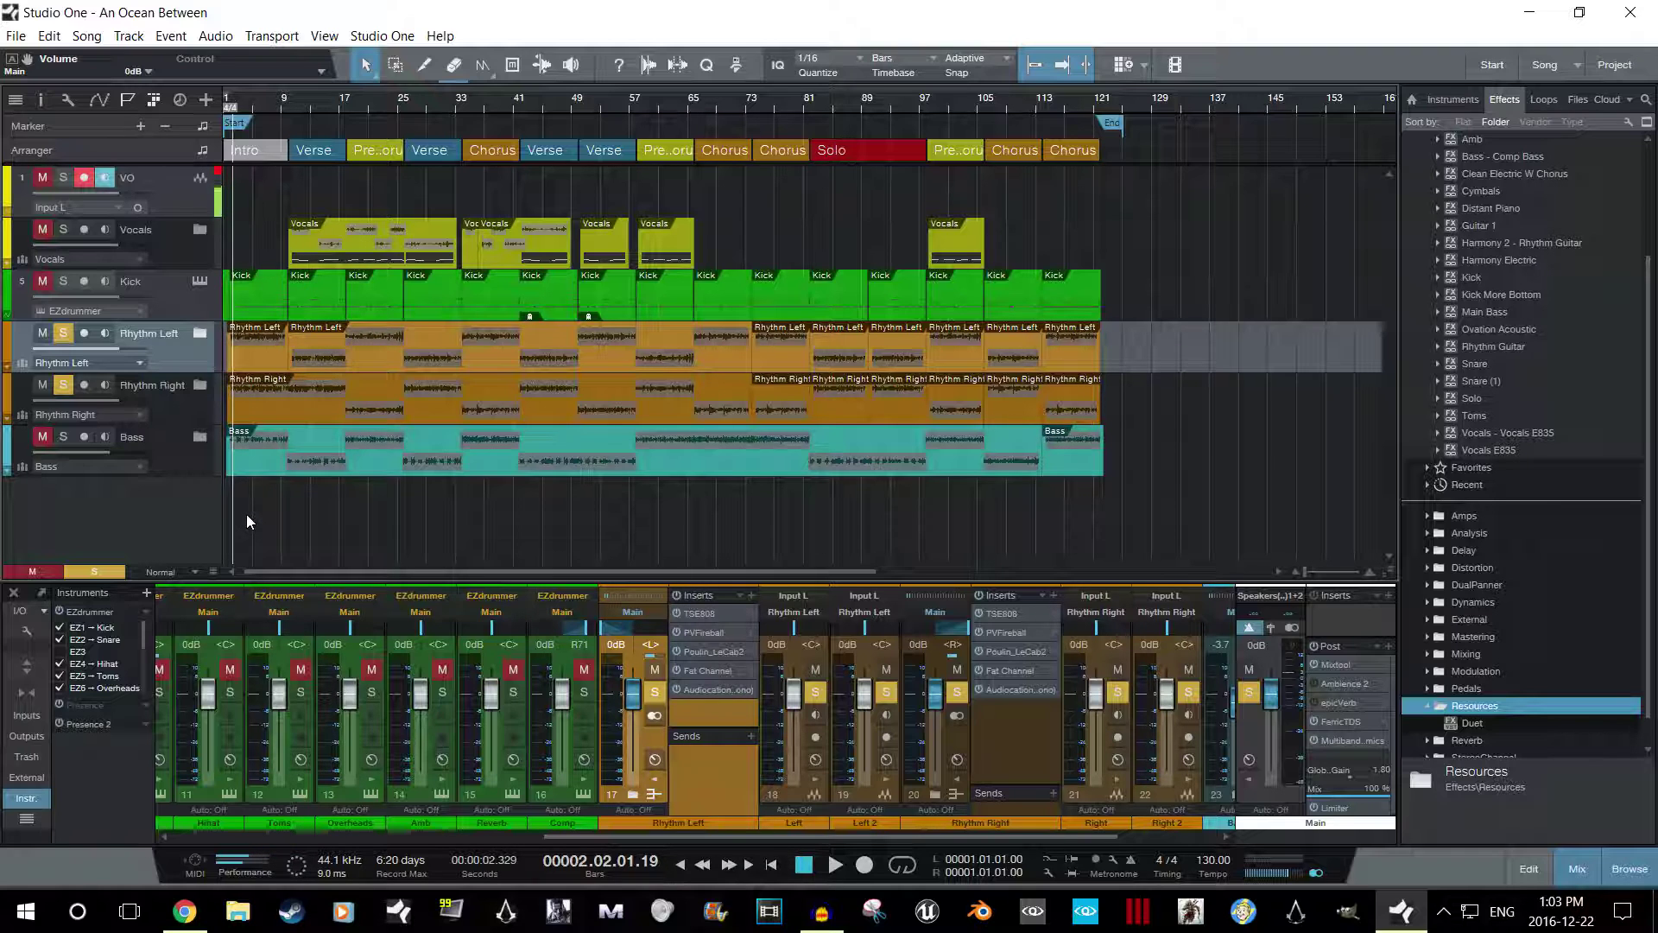
key("space")
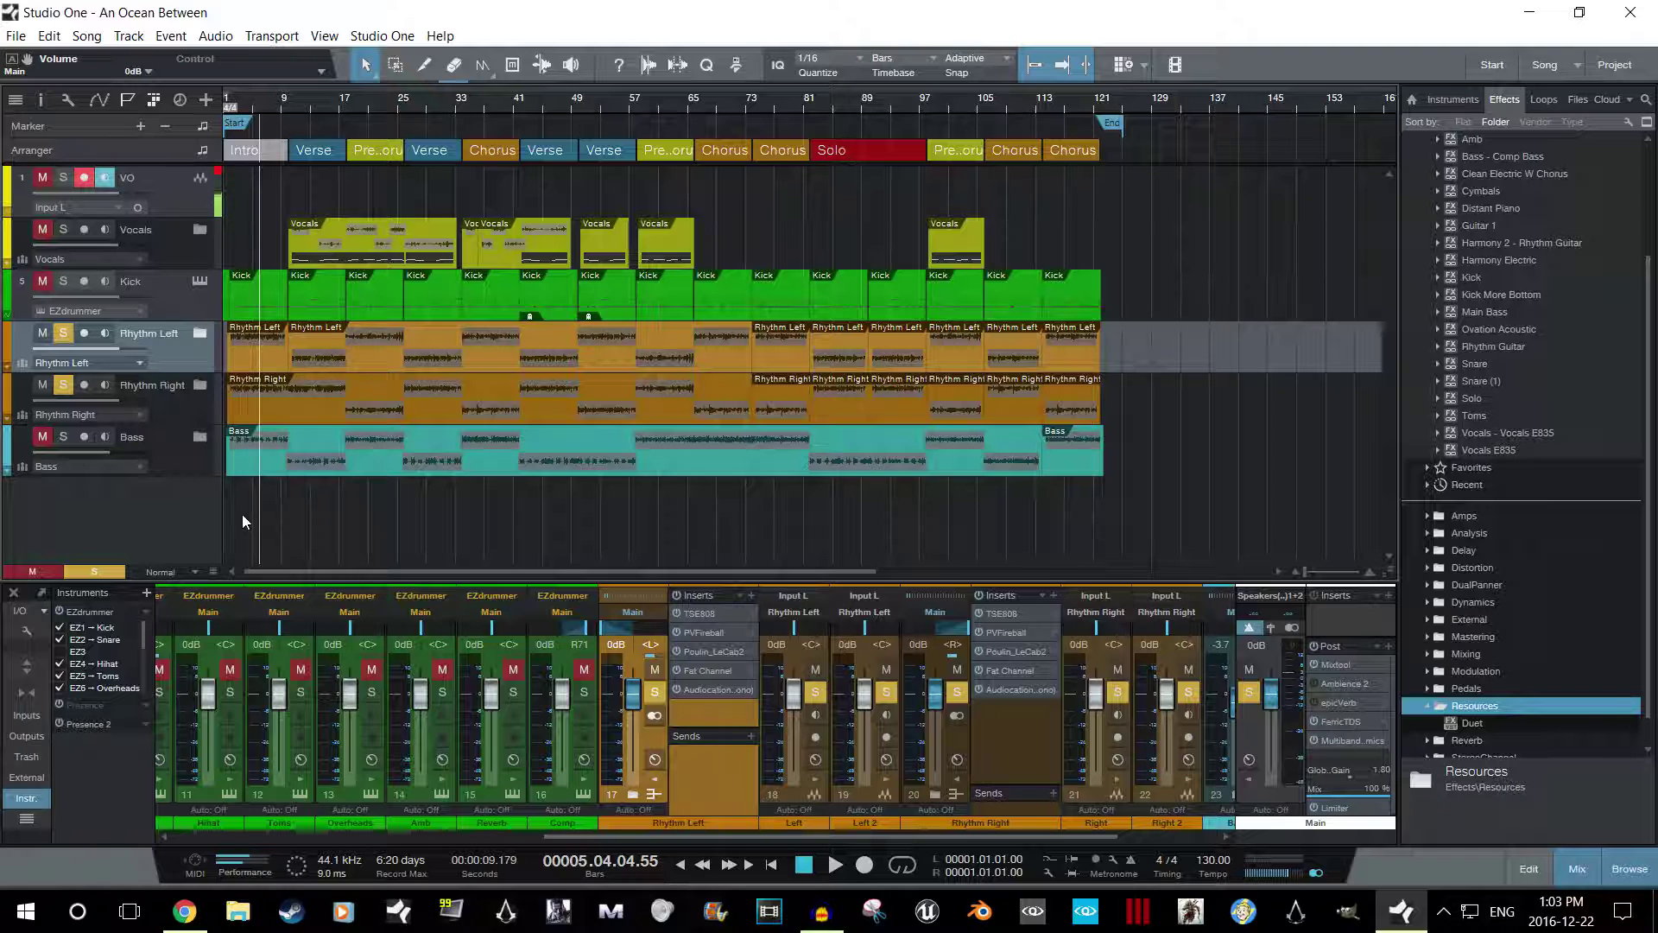
Review the FerricTDS, Multiband Dynamics and Limiter settings on the Main output, including the multiband's High band.
left_click(1361, 738)
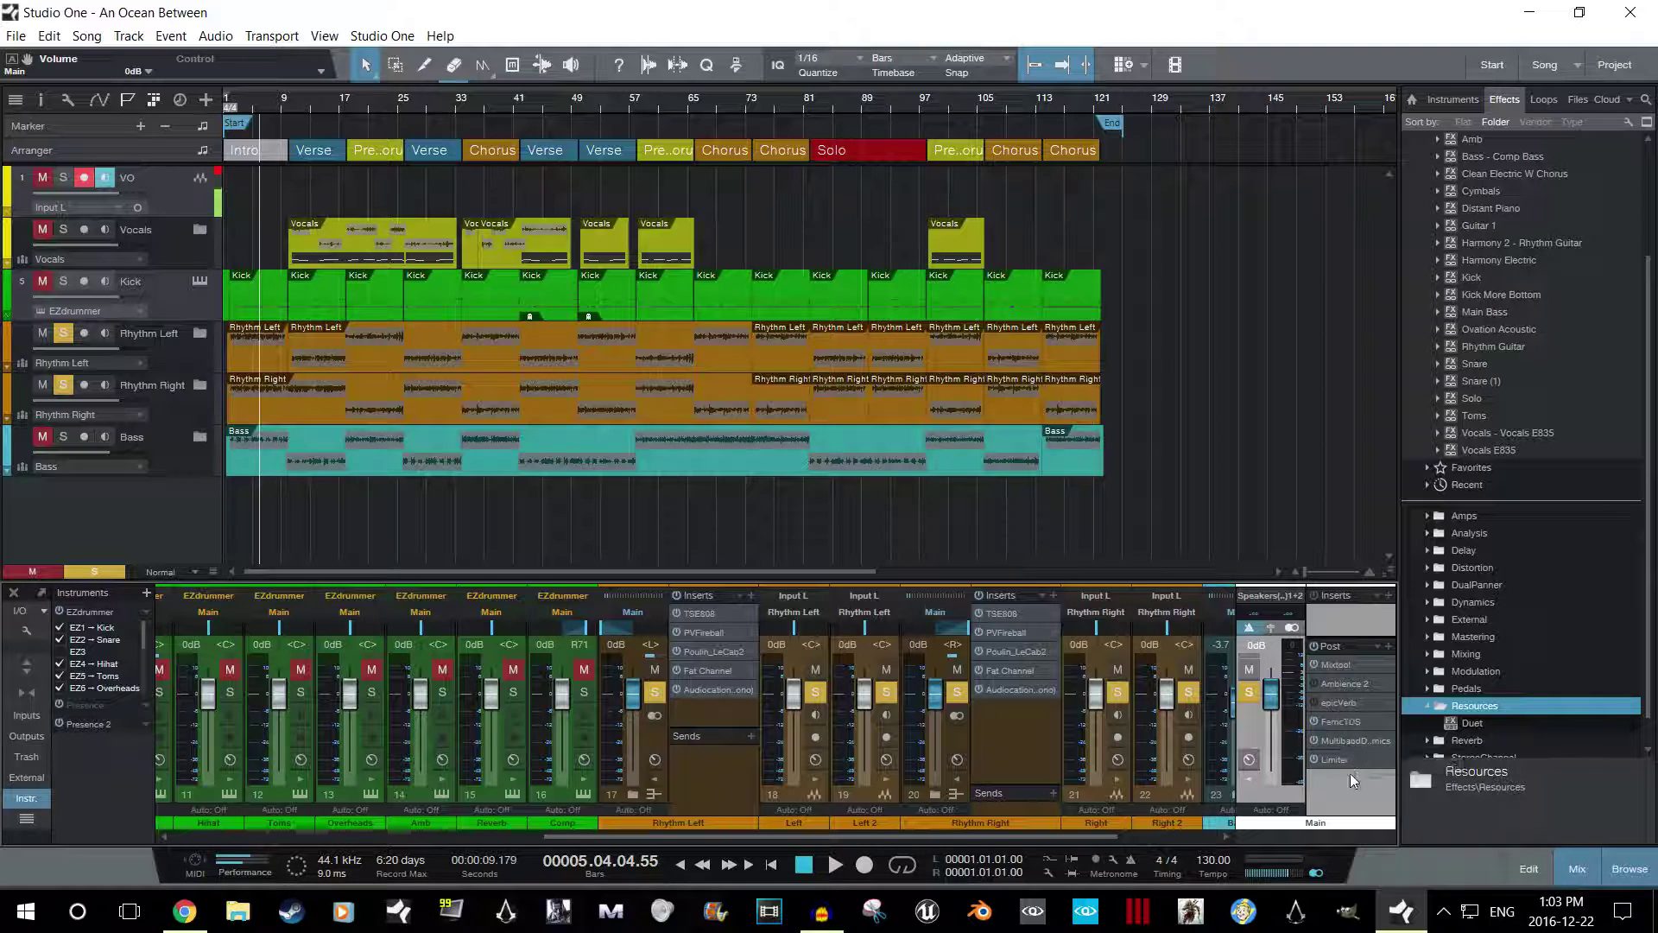
left_click(1340, 724)
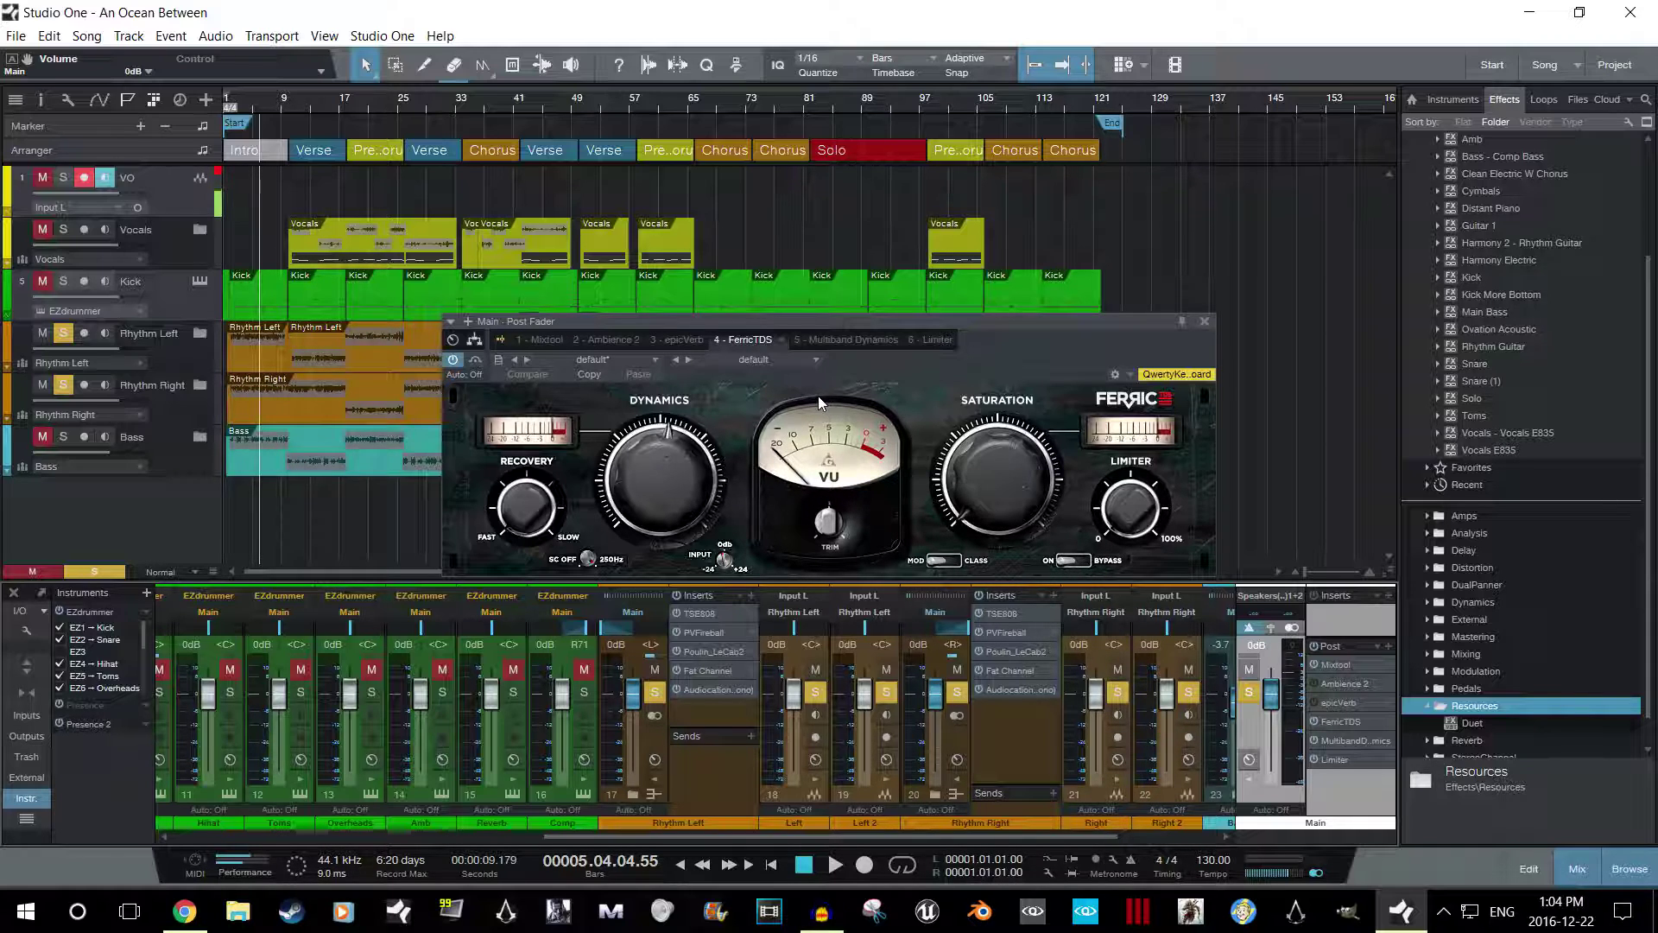
left_click(1351, 743)
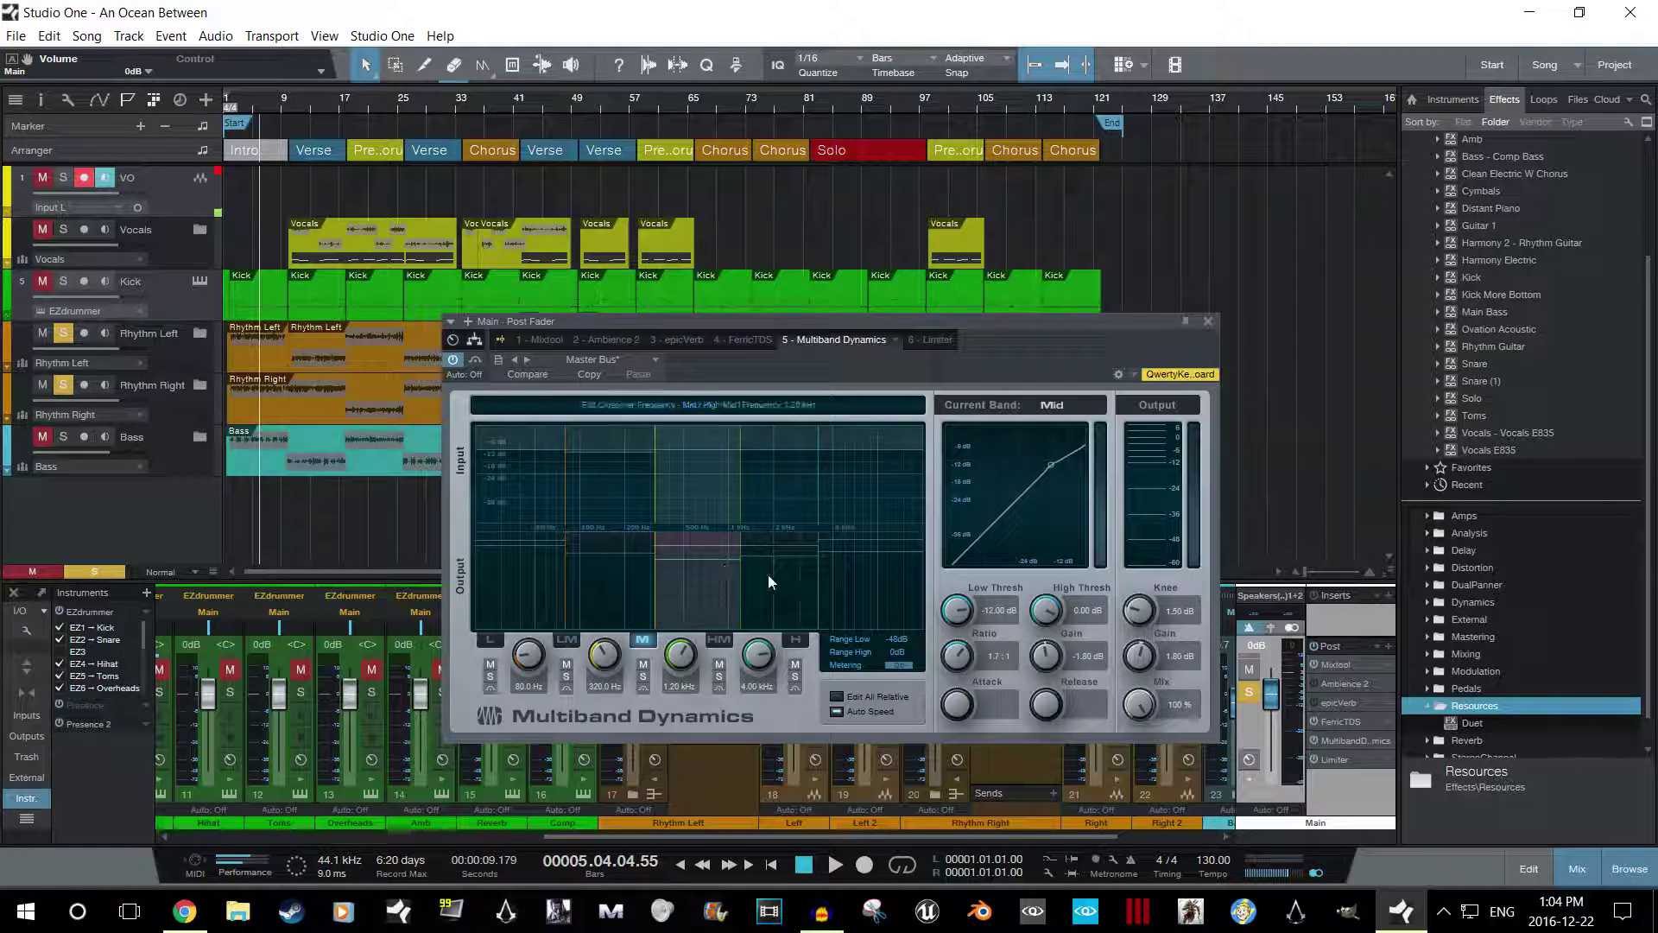
left_click(847, 574)
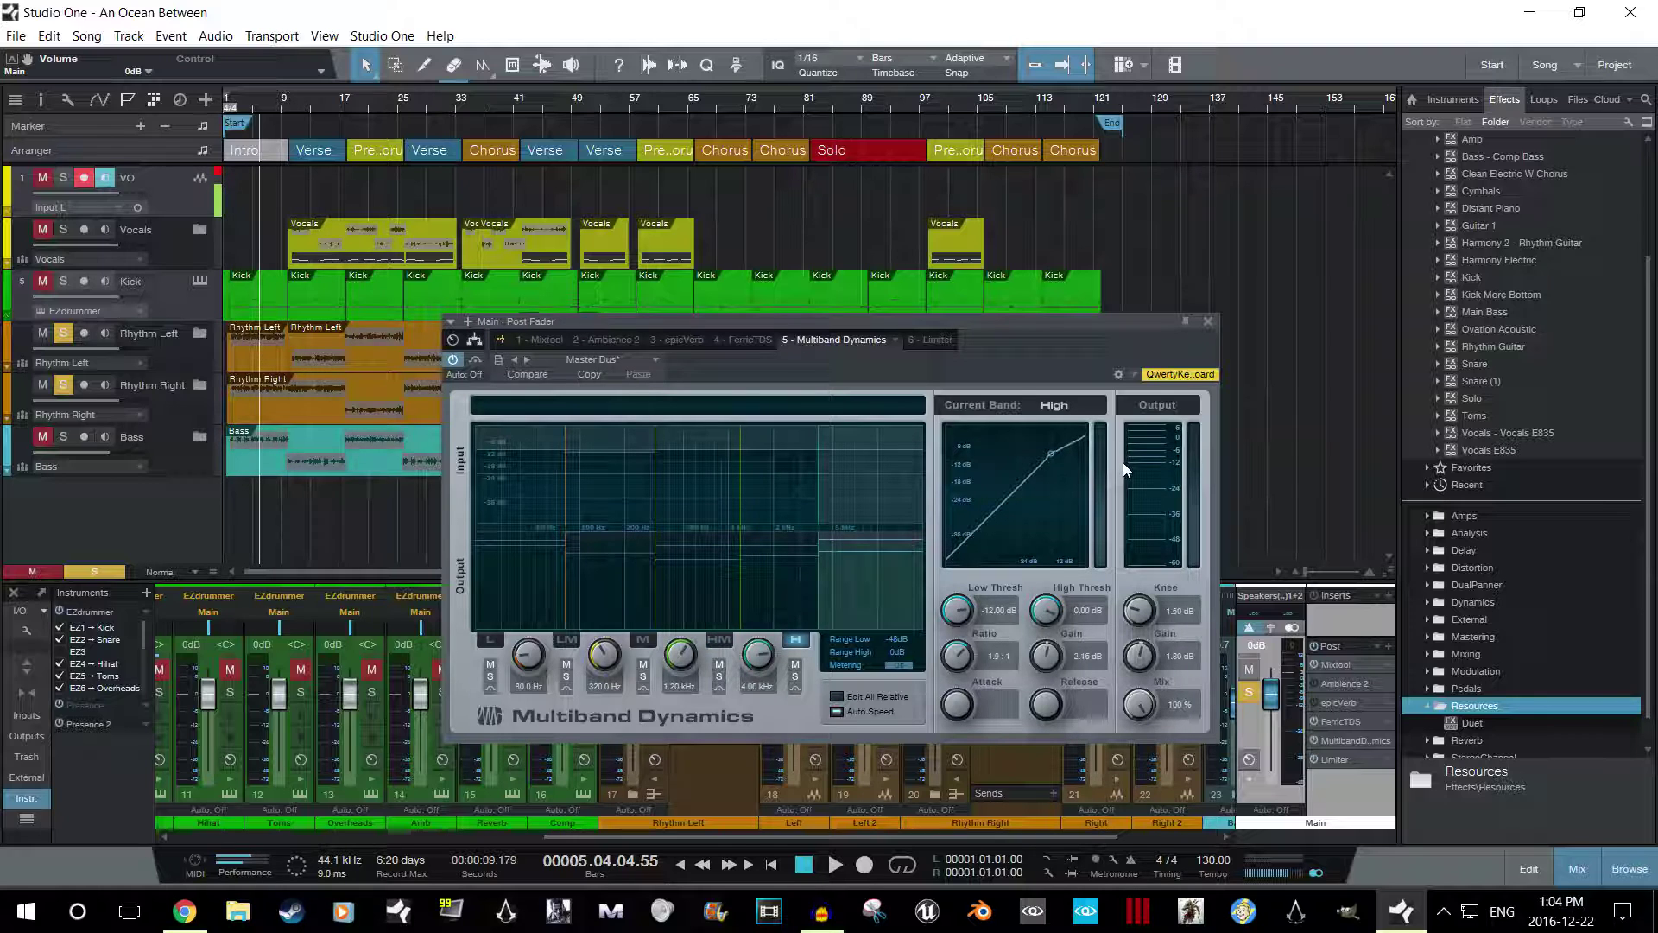
left_click(1347, 759)
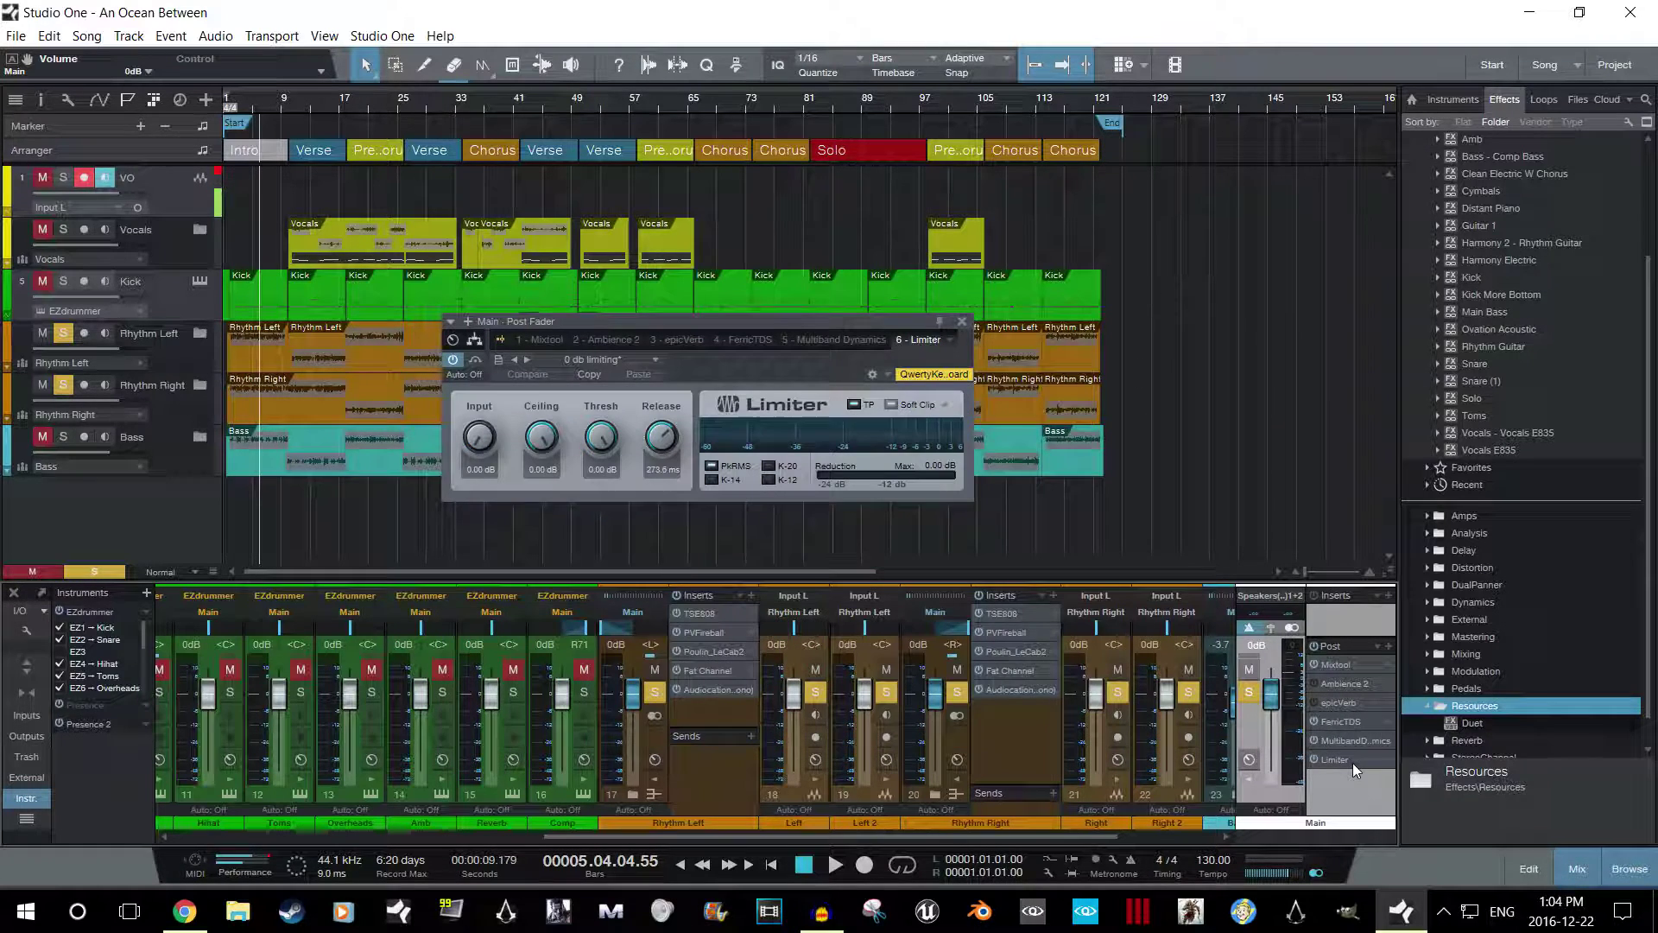
left_click(961, 322)
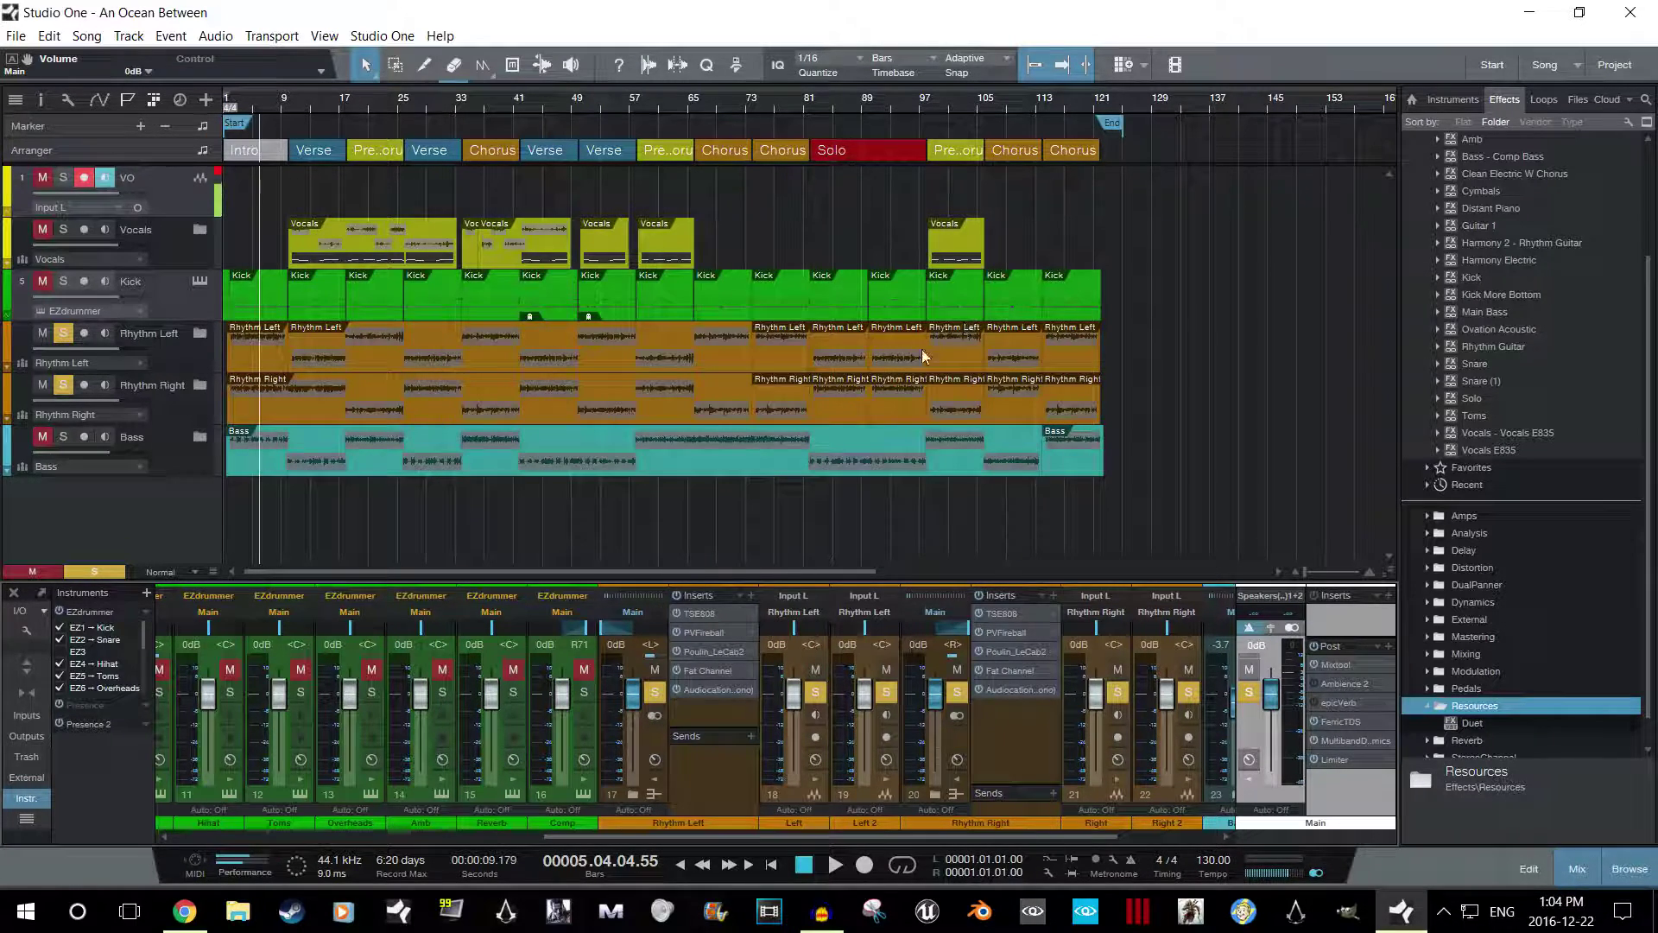
Unsolo the Rhythm Right bus and pan the Rhythm Left bus to L3, near the centre.
left_click(955, 694)
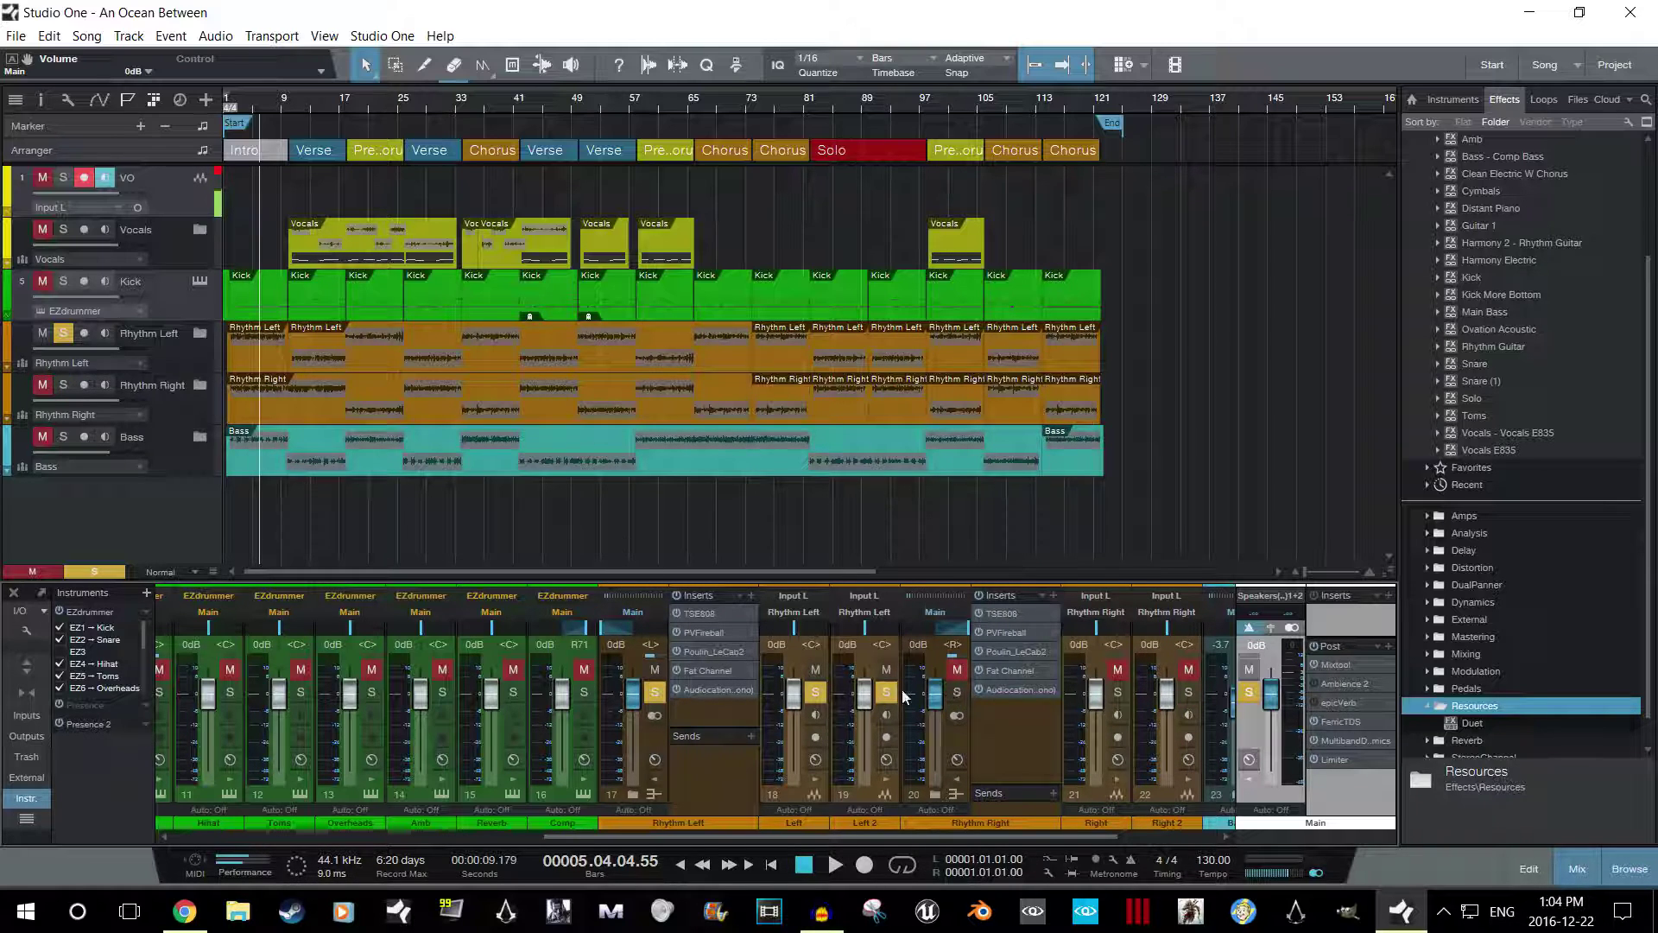
left_click_drag(629, 625, 625, 626)
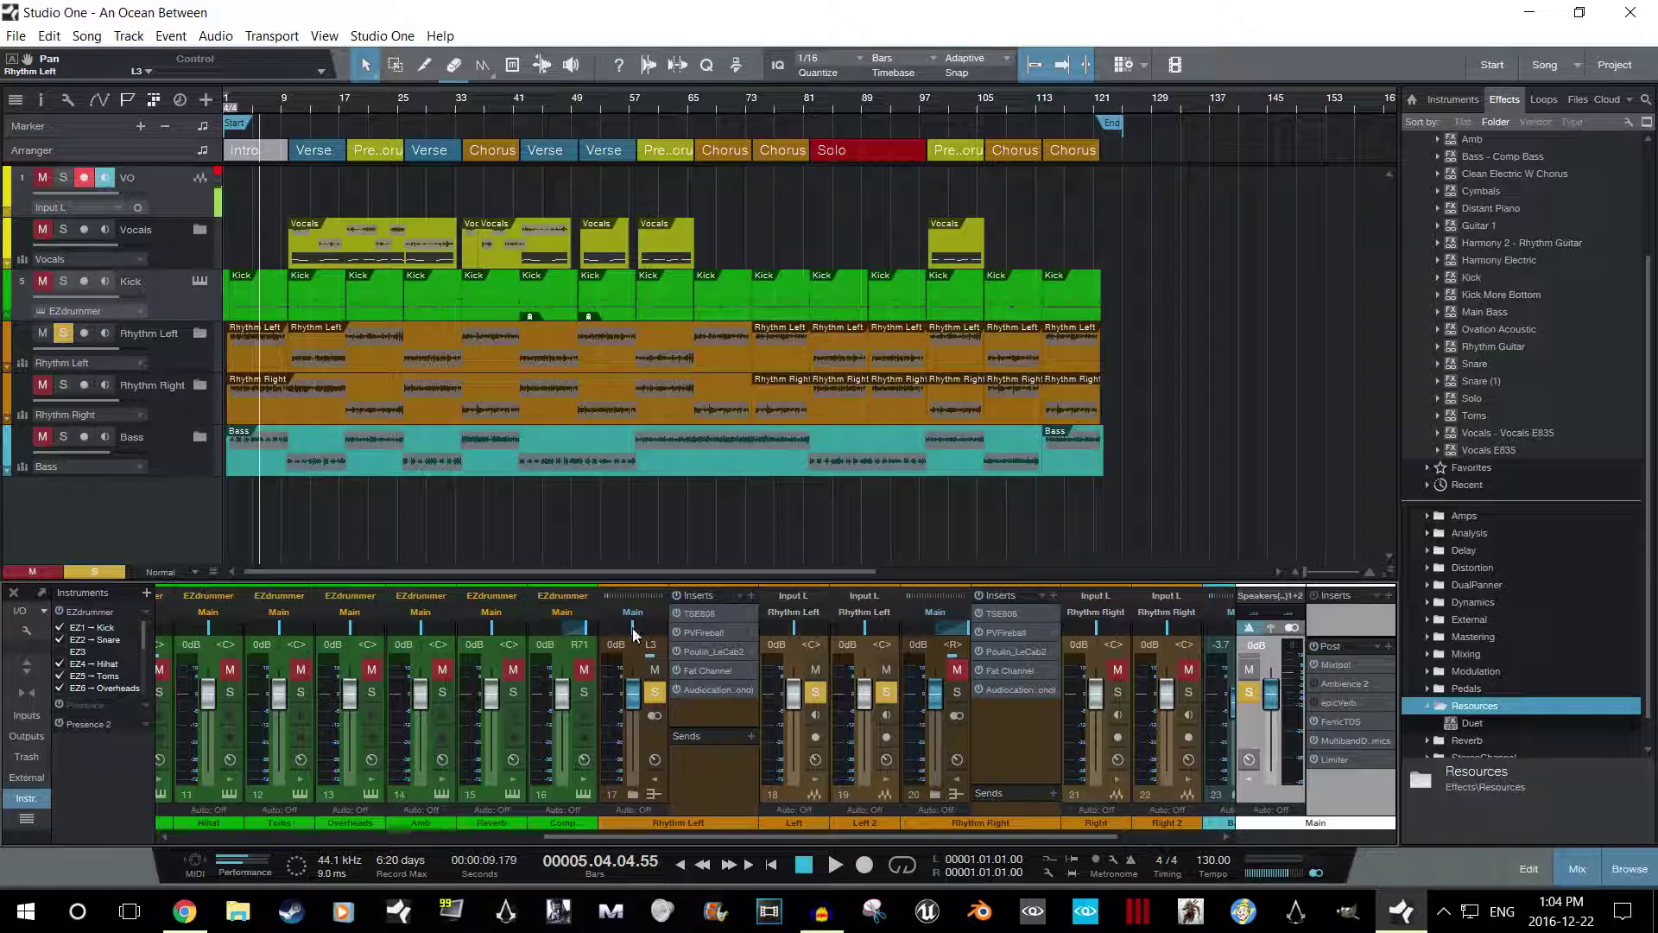
Remove all the existing insert effects from the Rhythm Left bus, from TSE808 through the Audiocation plug-in.
left_click(704, 615)
right_click(716, 614)
left_click(717, 631)
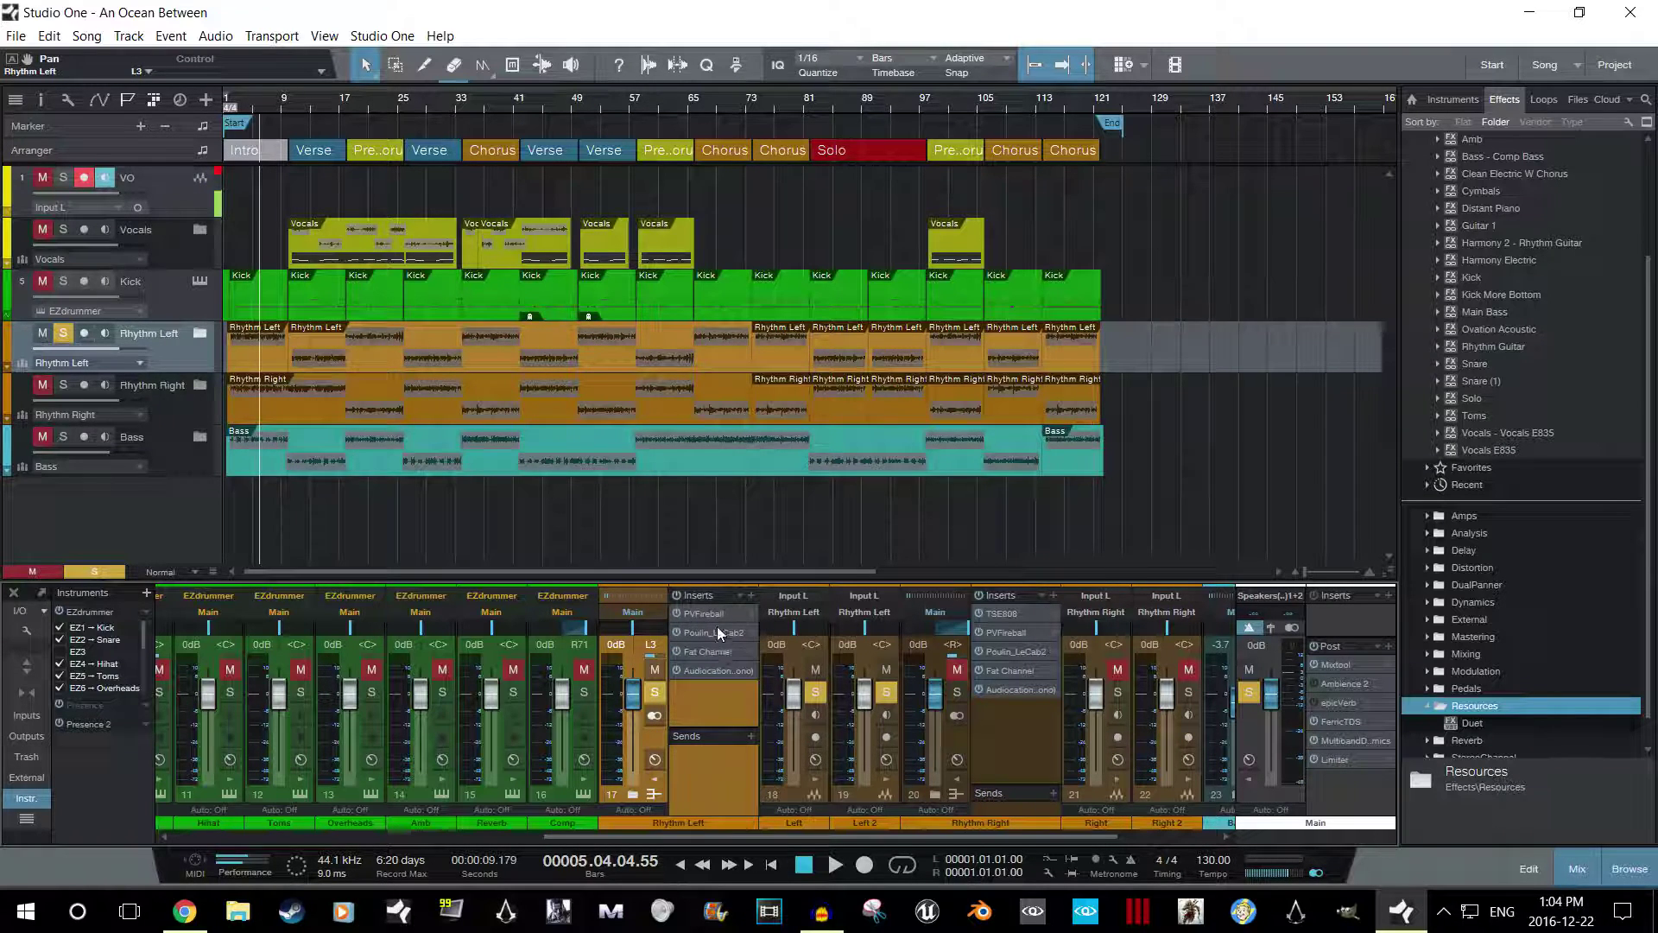
right_click(714, 614)
left_click(732, 733)
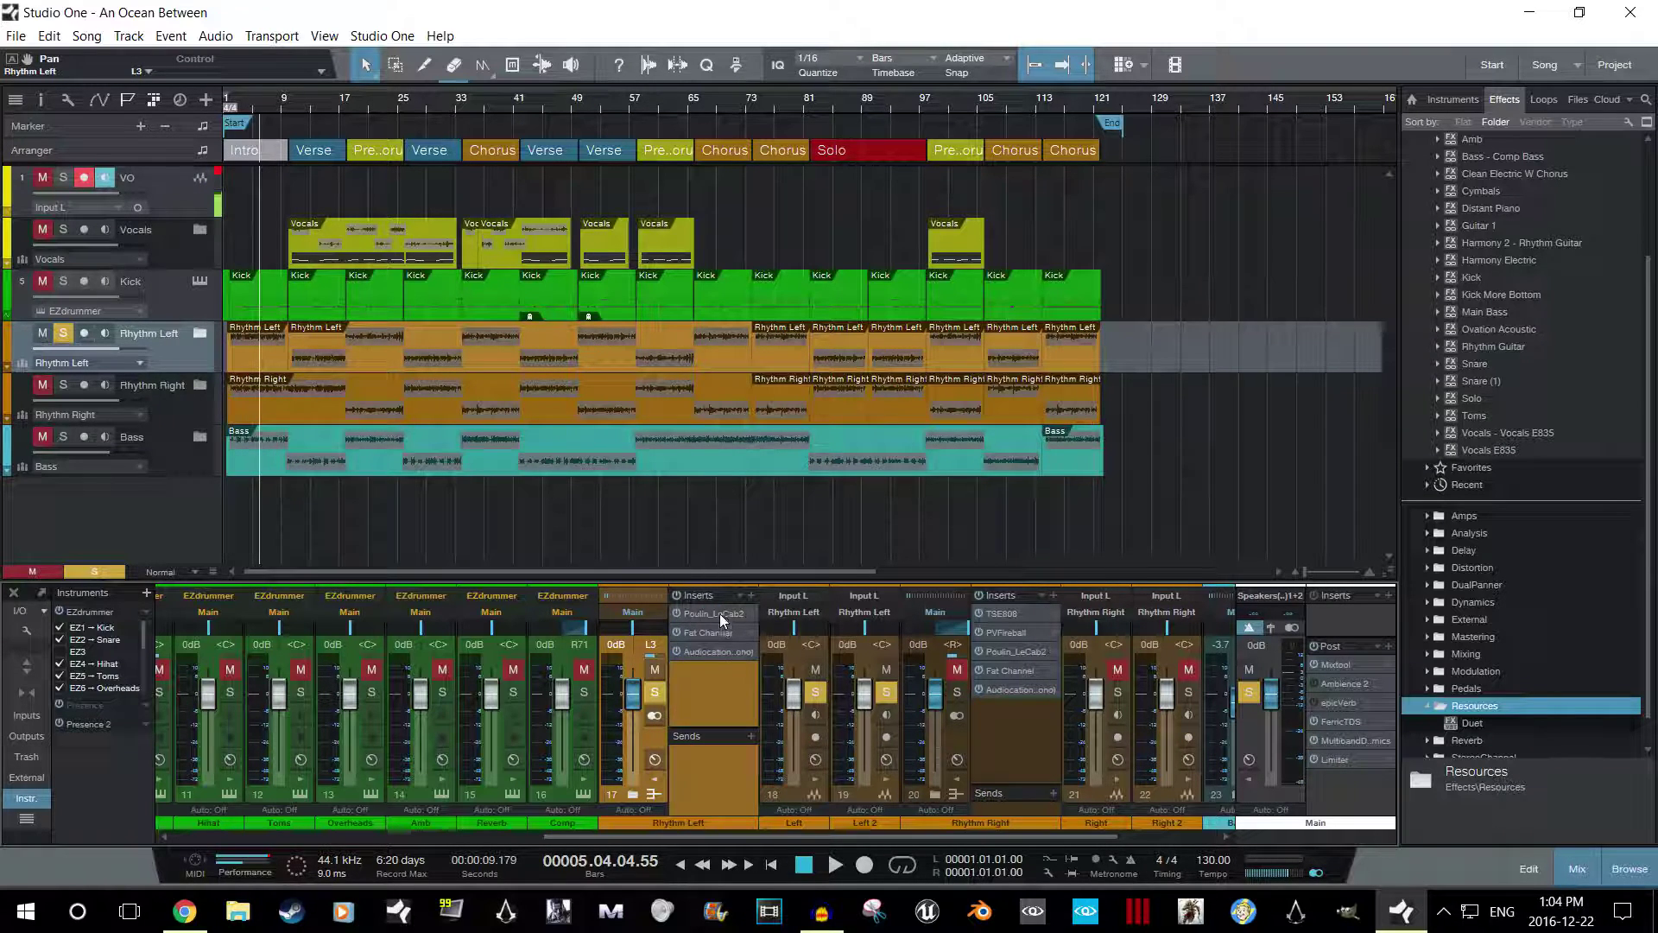
right_click(718, 614)
left_click(732, 734)
right_click(727, 615)
left_click(724, 730)
right_click(708, 611)
left_click(724, 734)
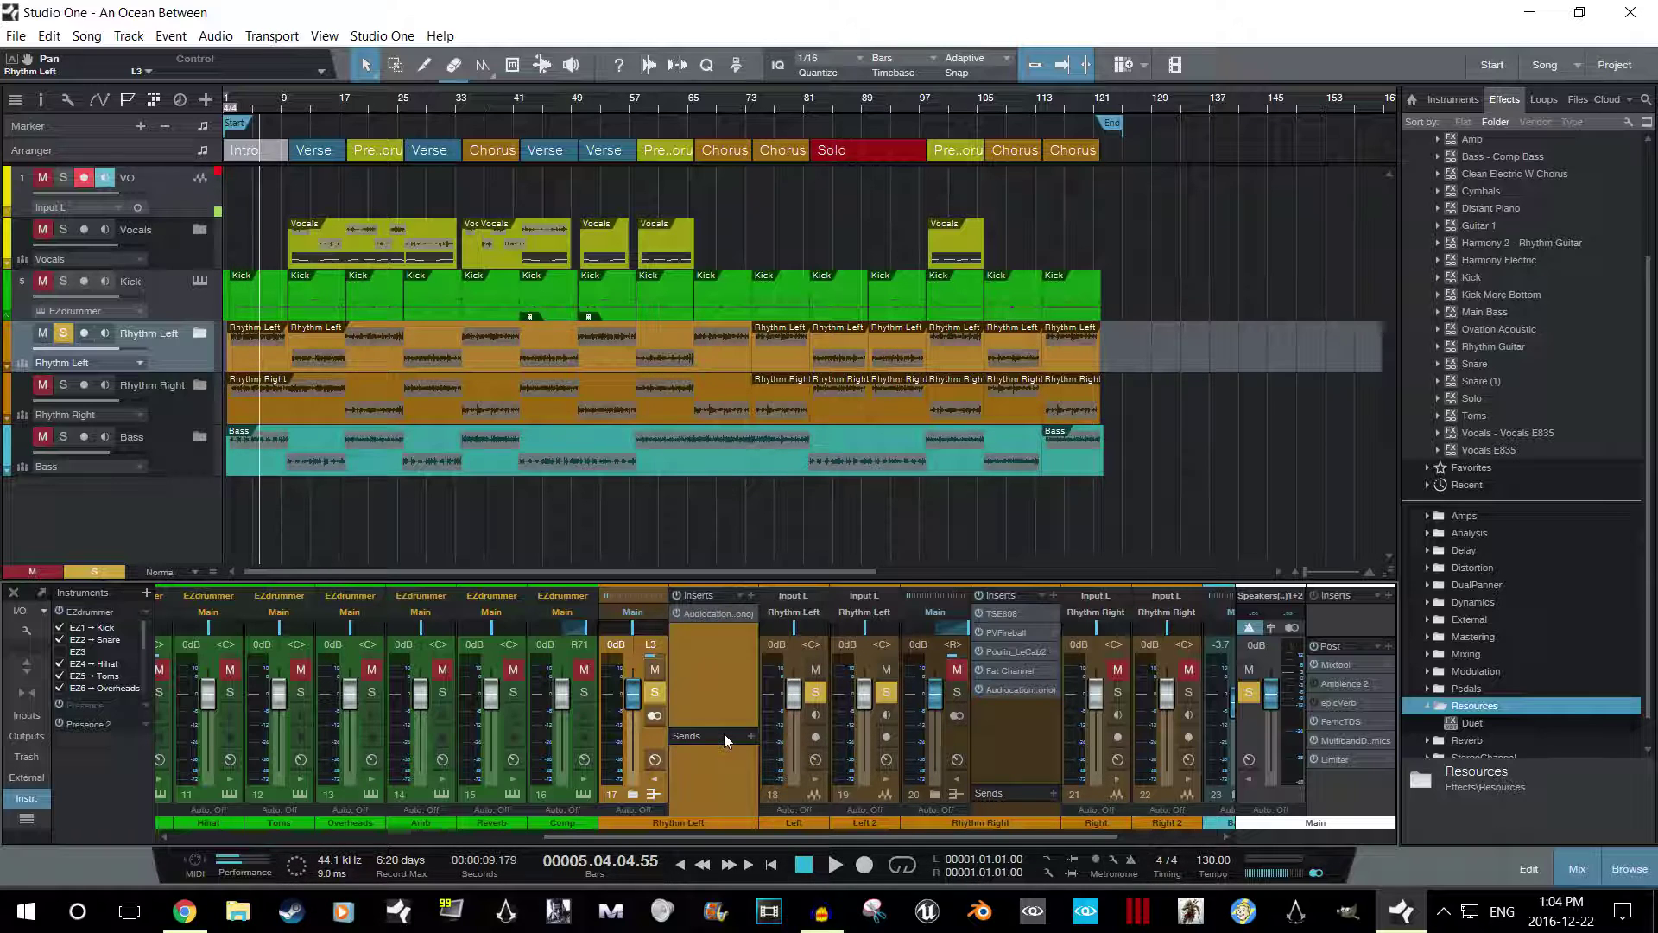
Insert the PVFireball amp from the Engl folder under Amps on the Rhythm Left bus.
left_click(1428, 705)
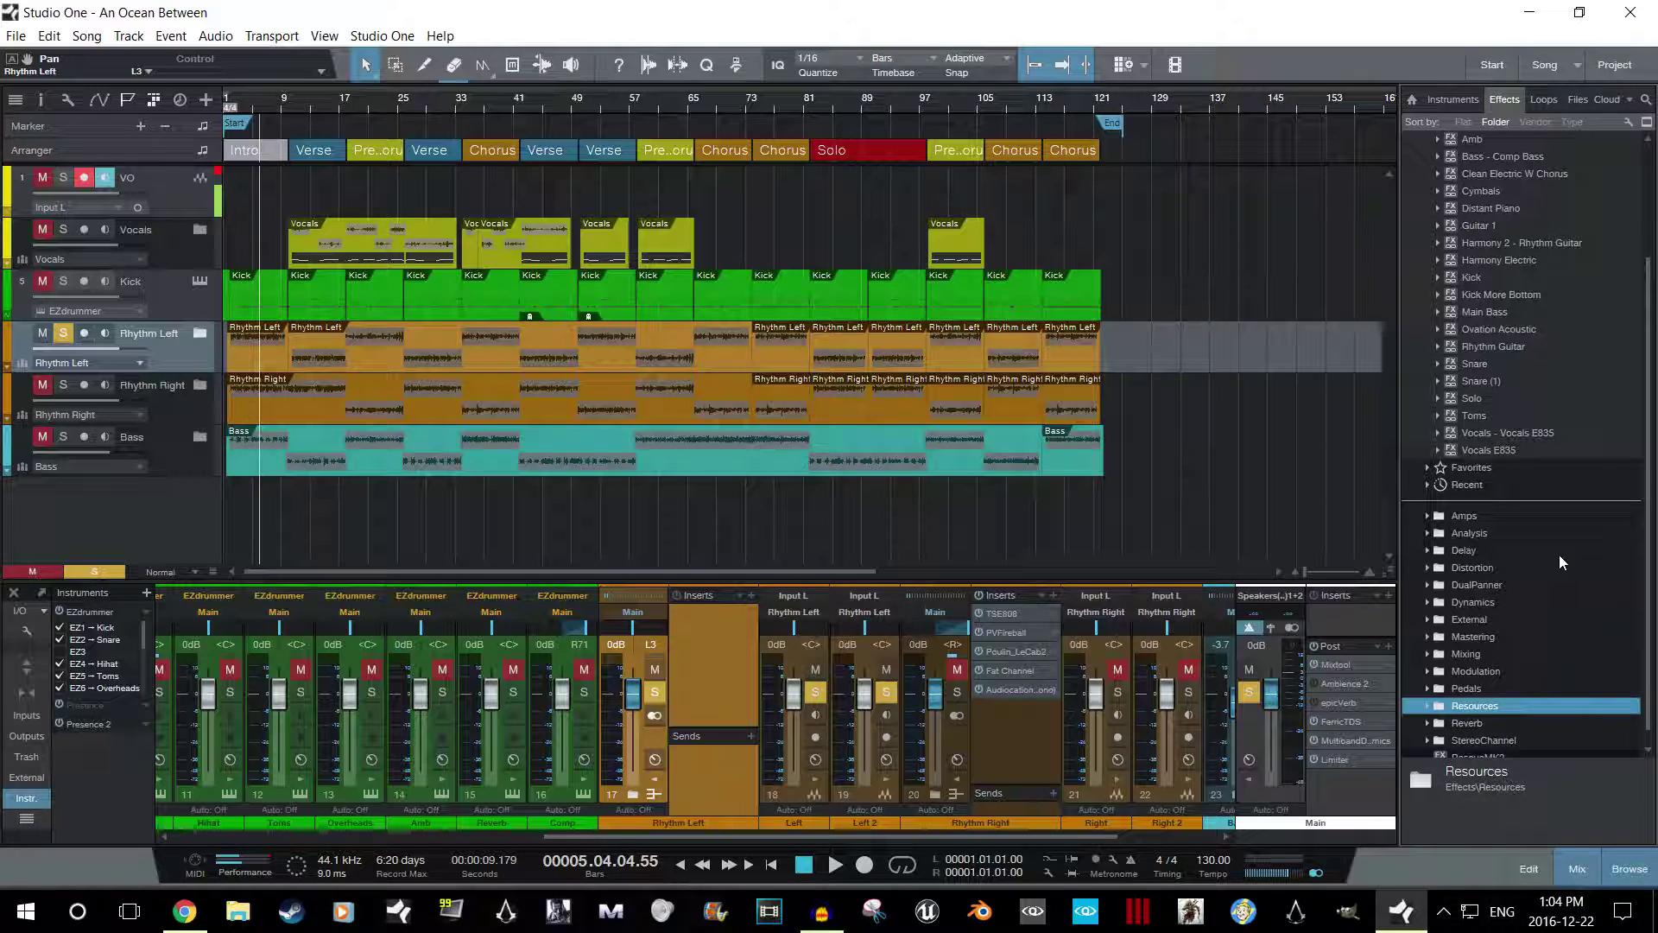
double_click(1463, 516)
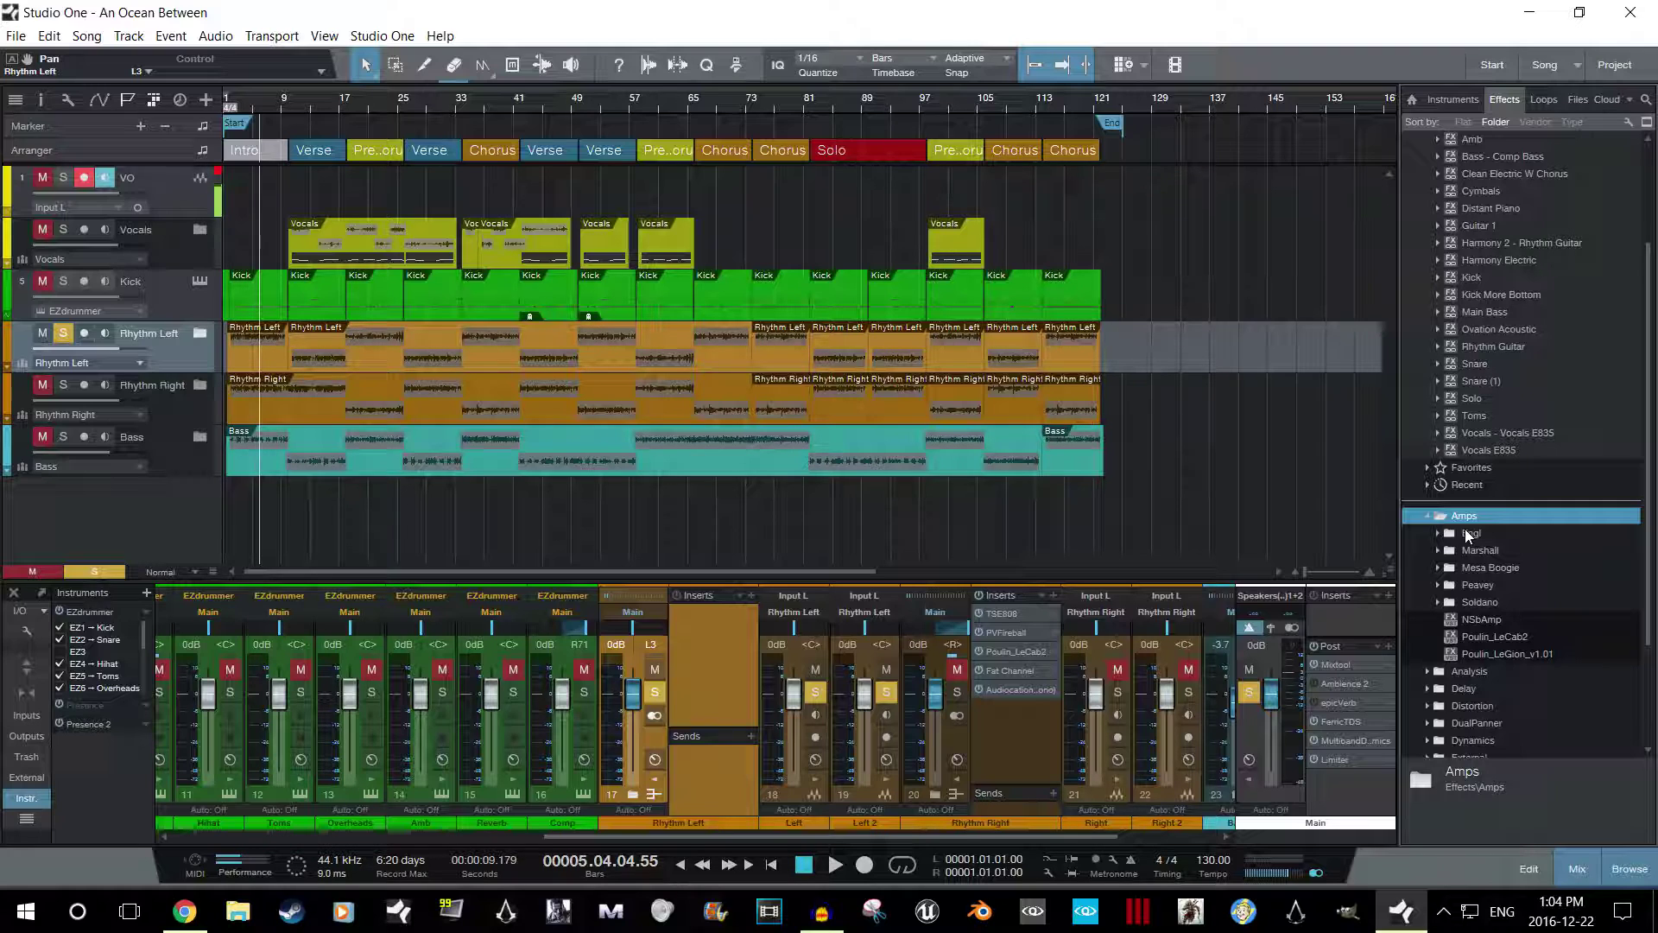
double_click(1465, 533)
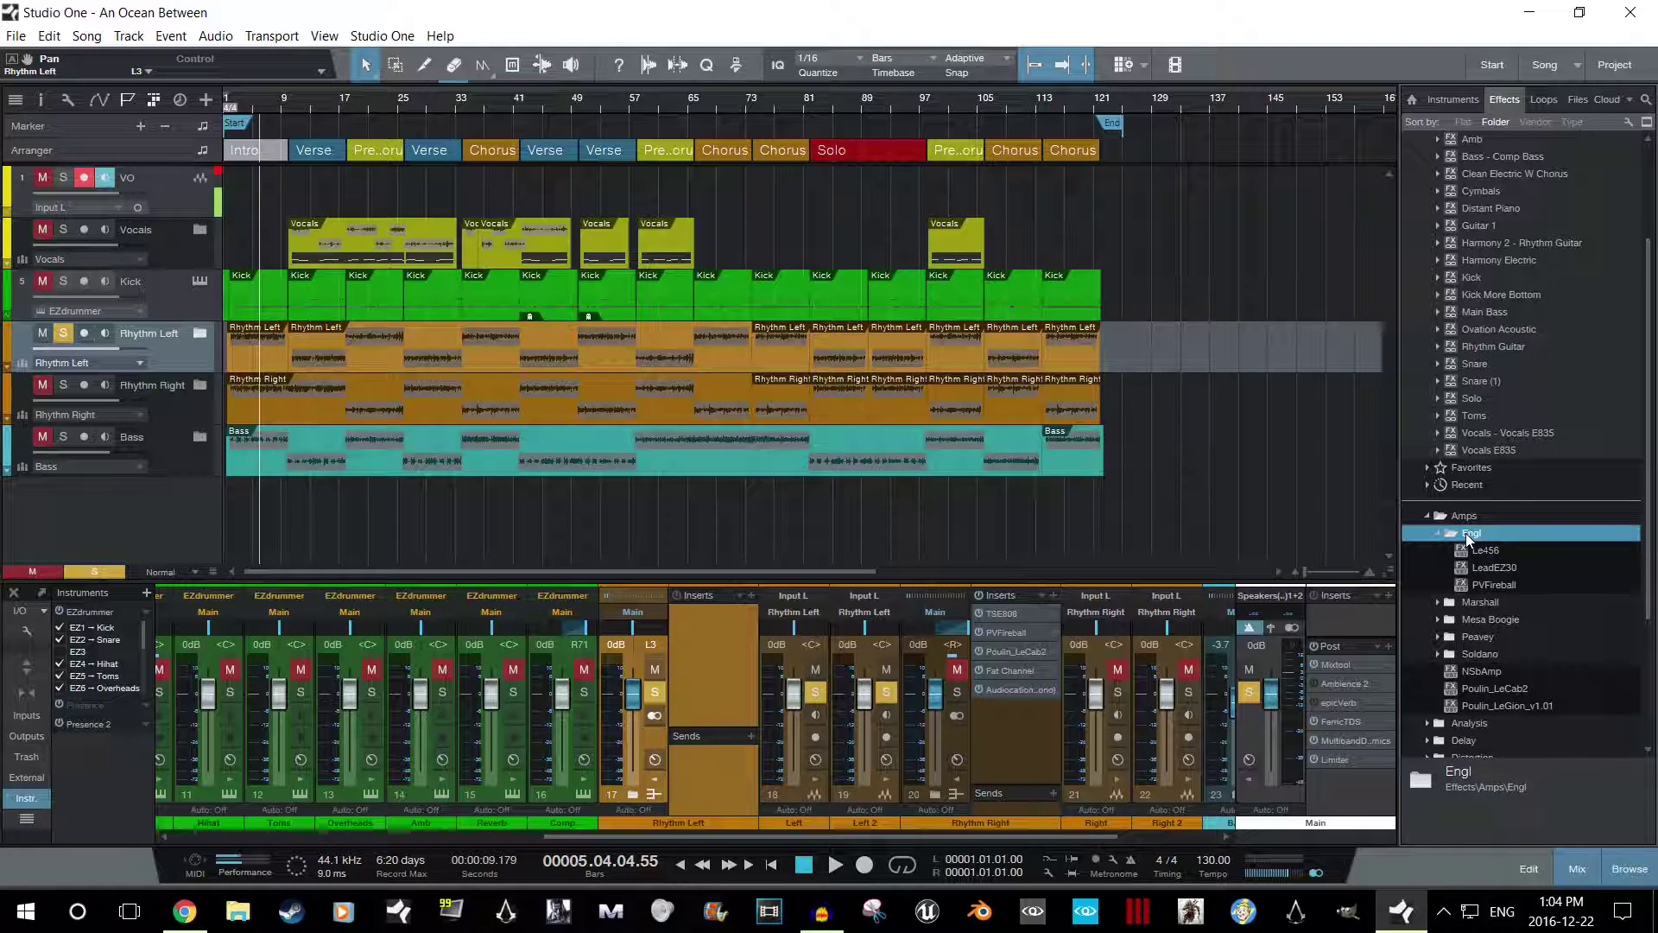
left_click(1512, 584)
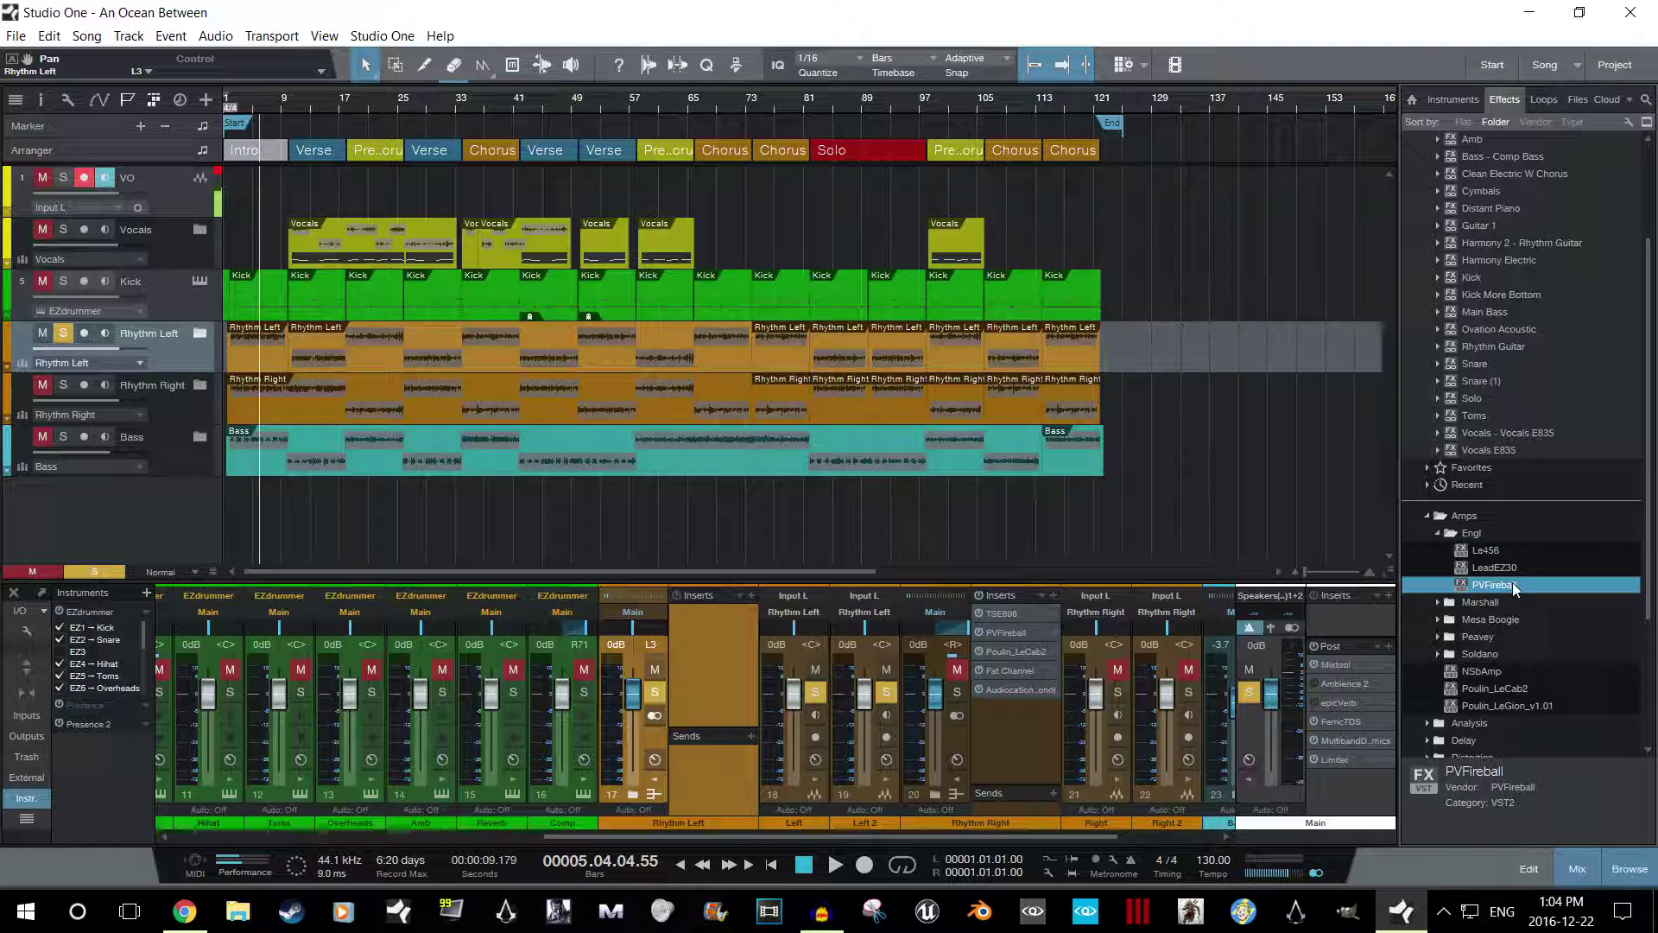
left_click_drag(1512, 584, 715, 669)
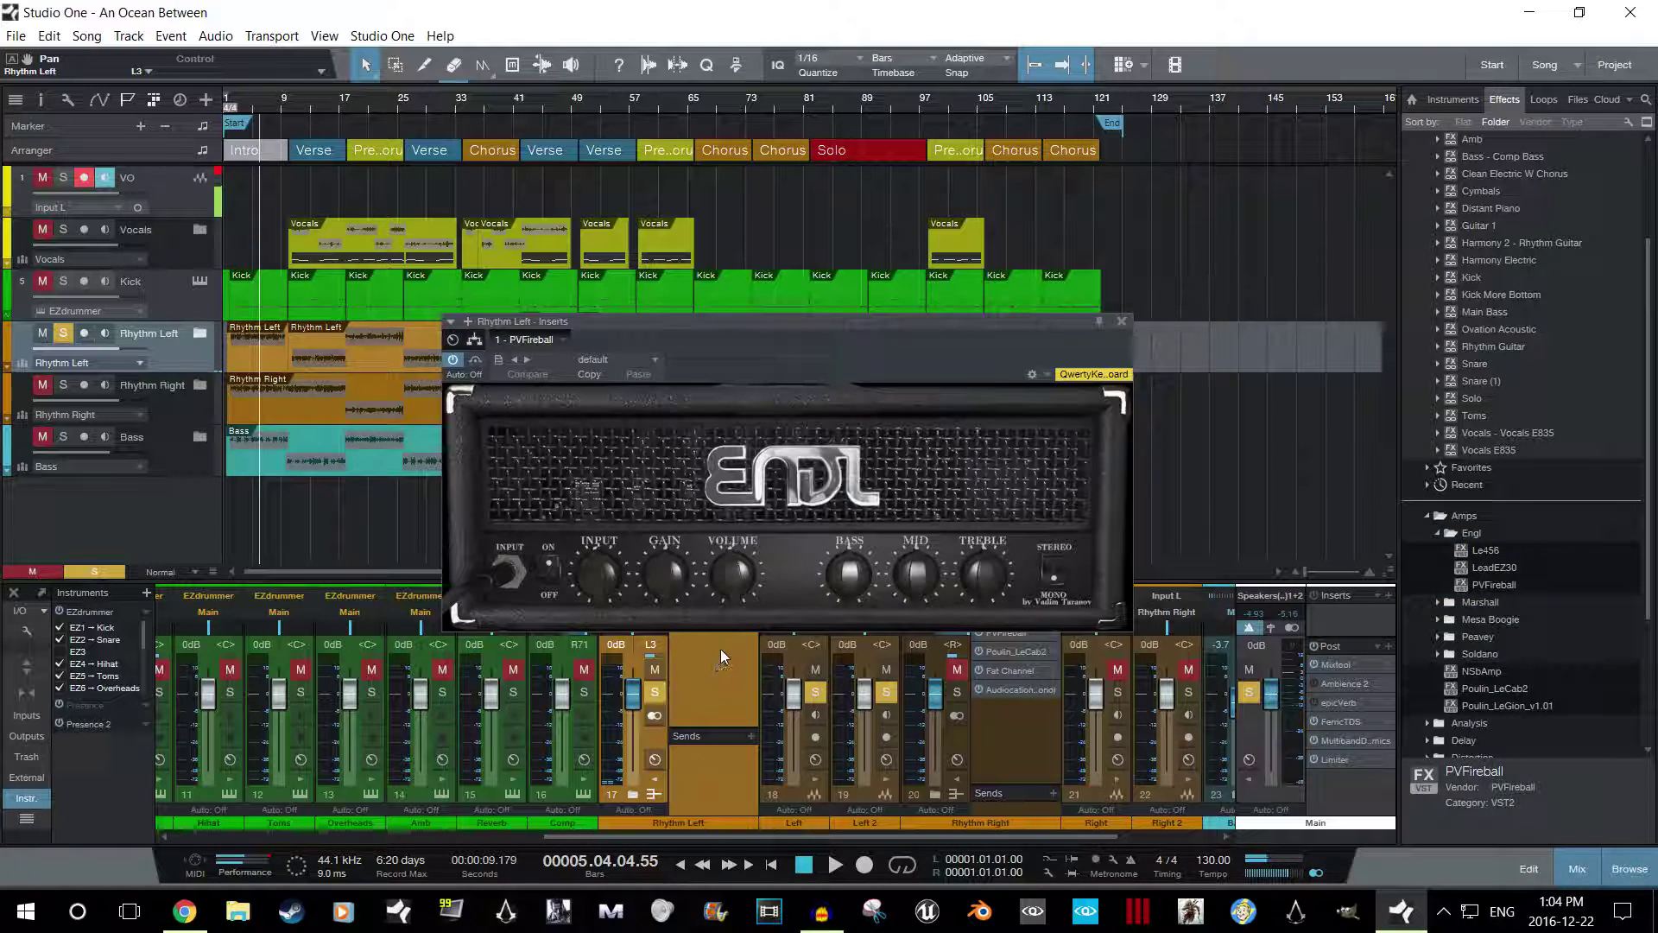
left_click(665, 593)
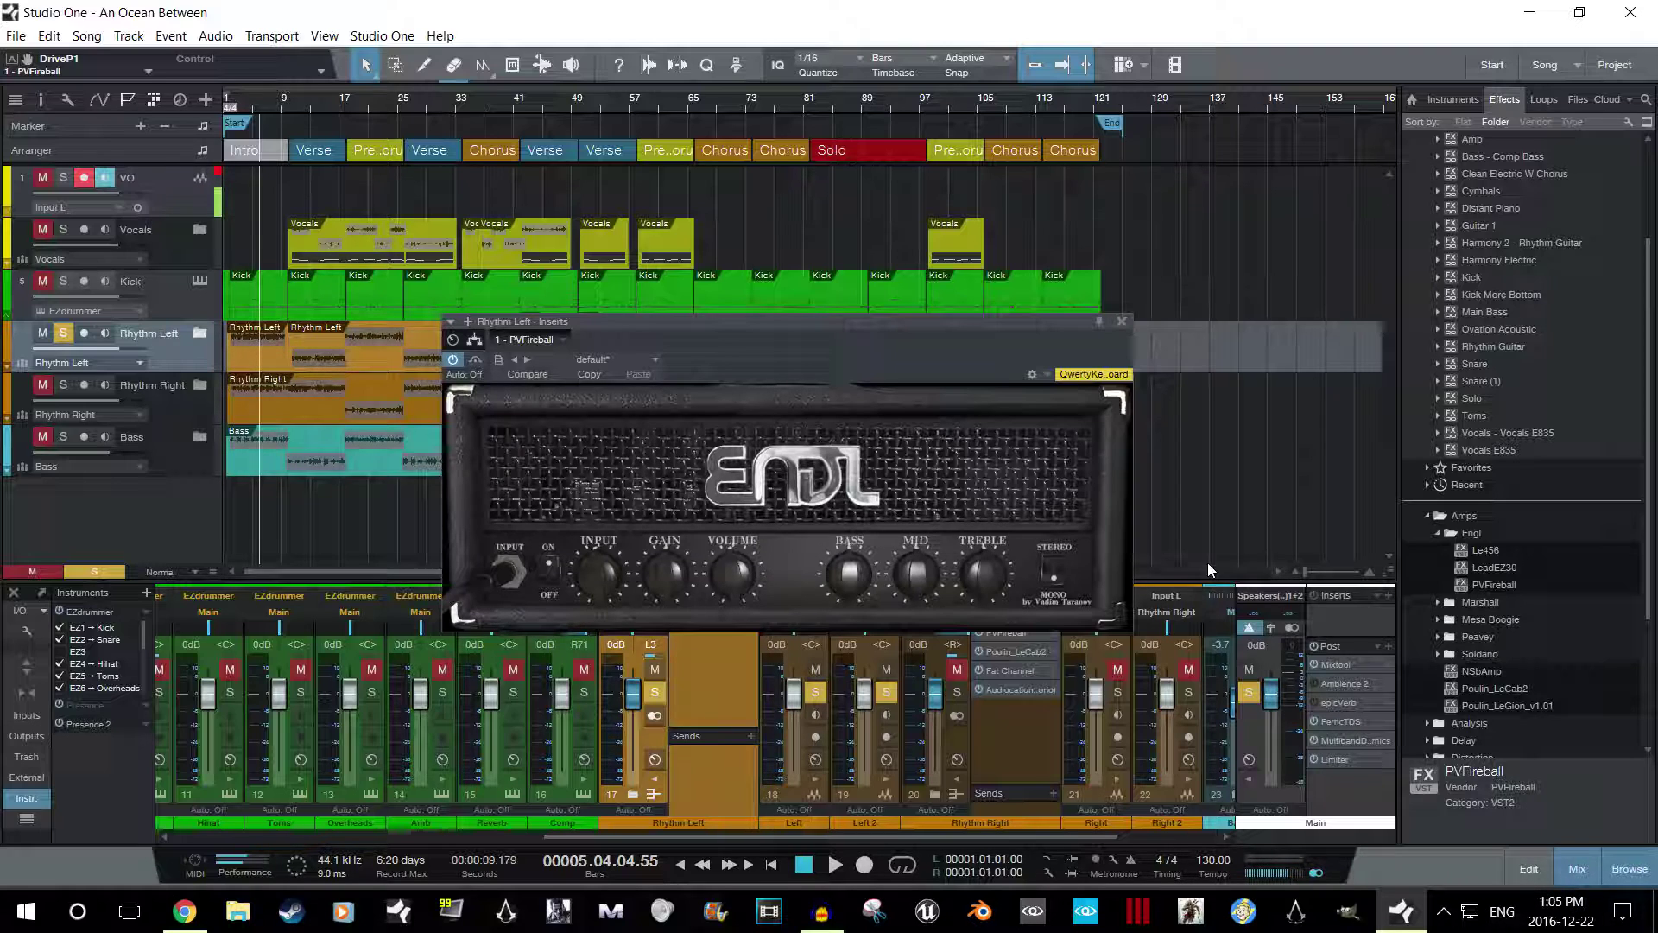
double_click(1451, 533)
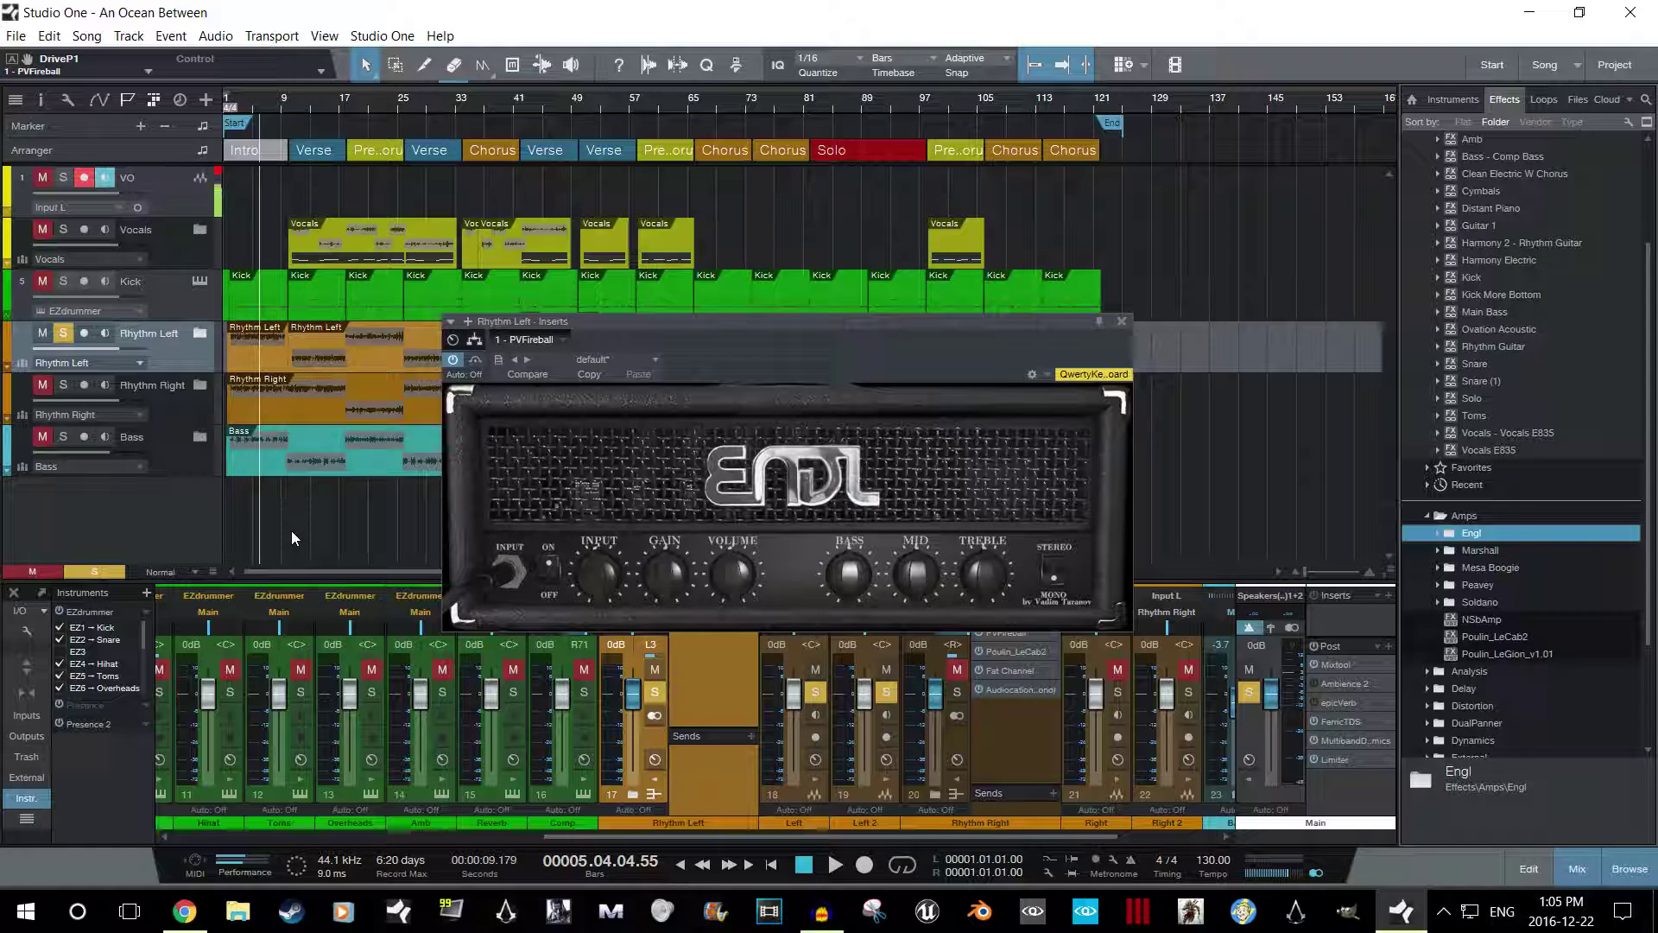
Listen to a short passage of Rhythm Left through PVFireball alone, then close the amp window.
key("space")
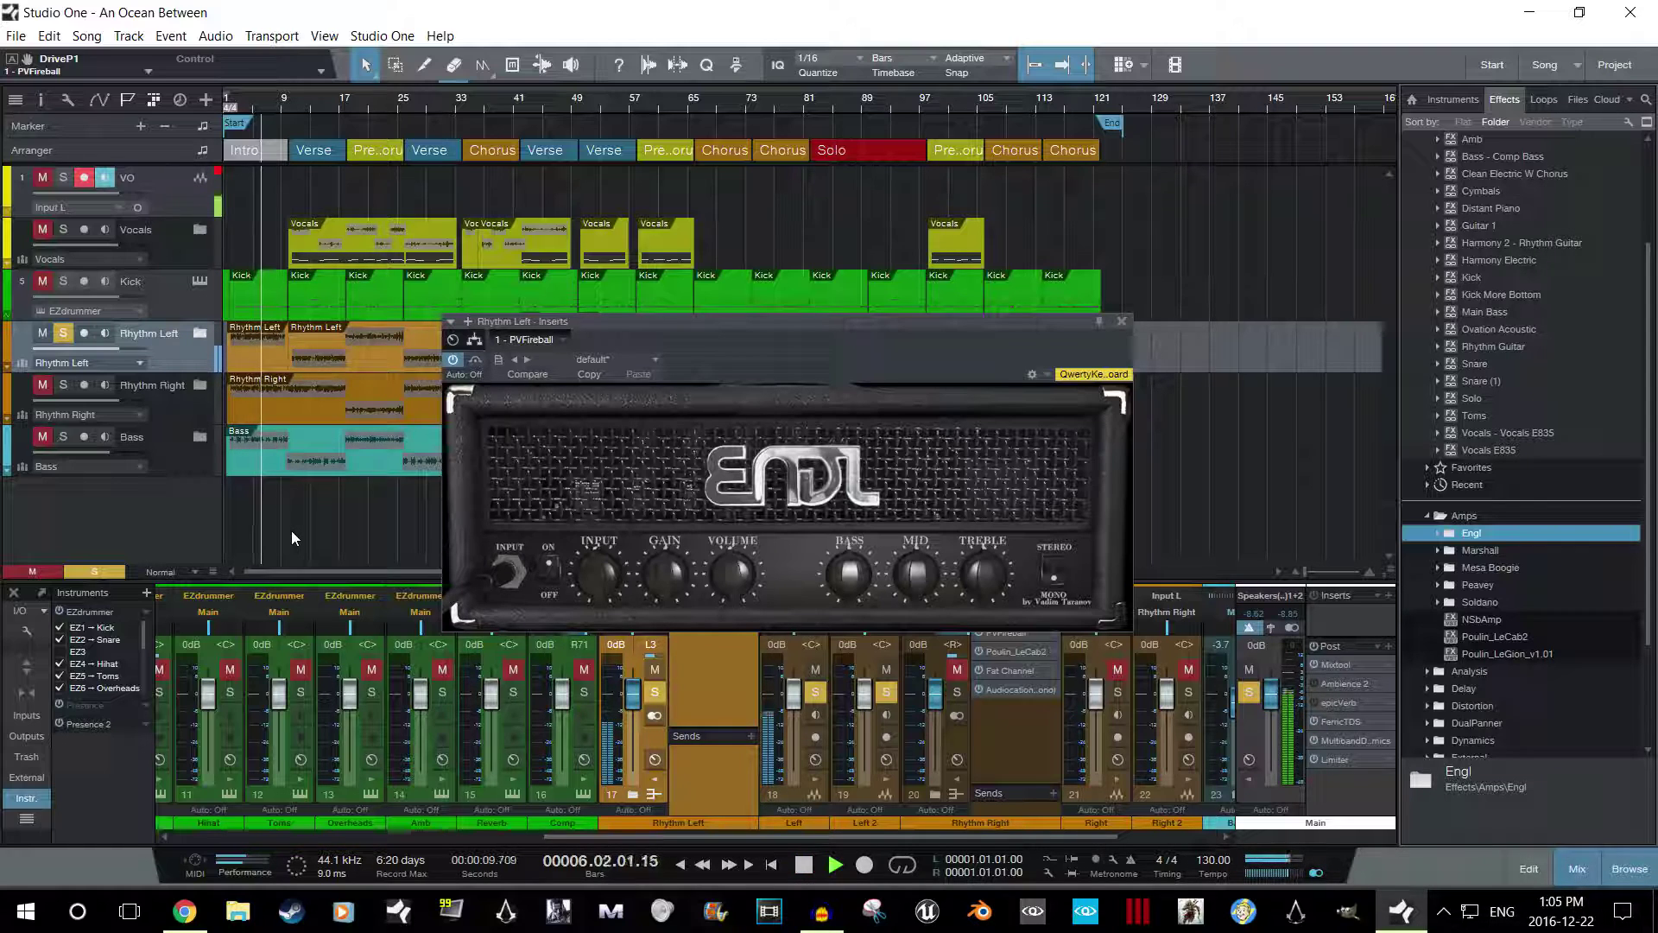
key("space")
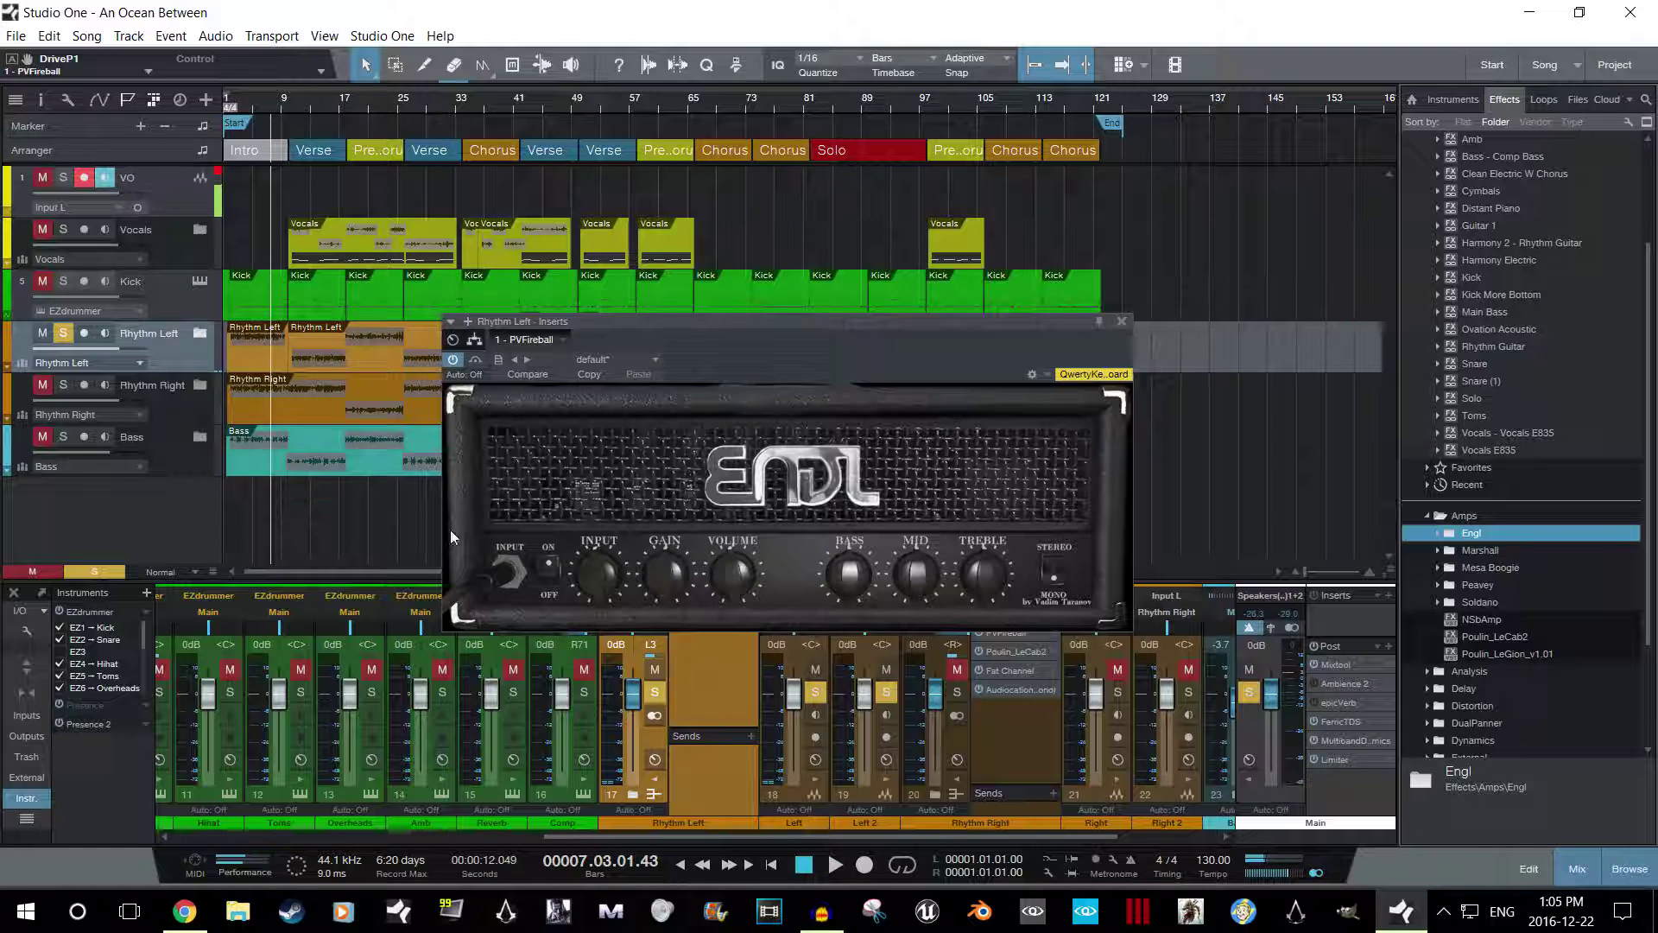
left_click(1122, 322)
left_click(1123, 325)
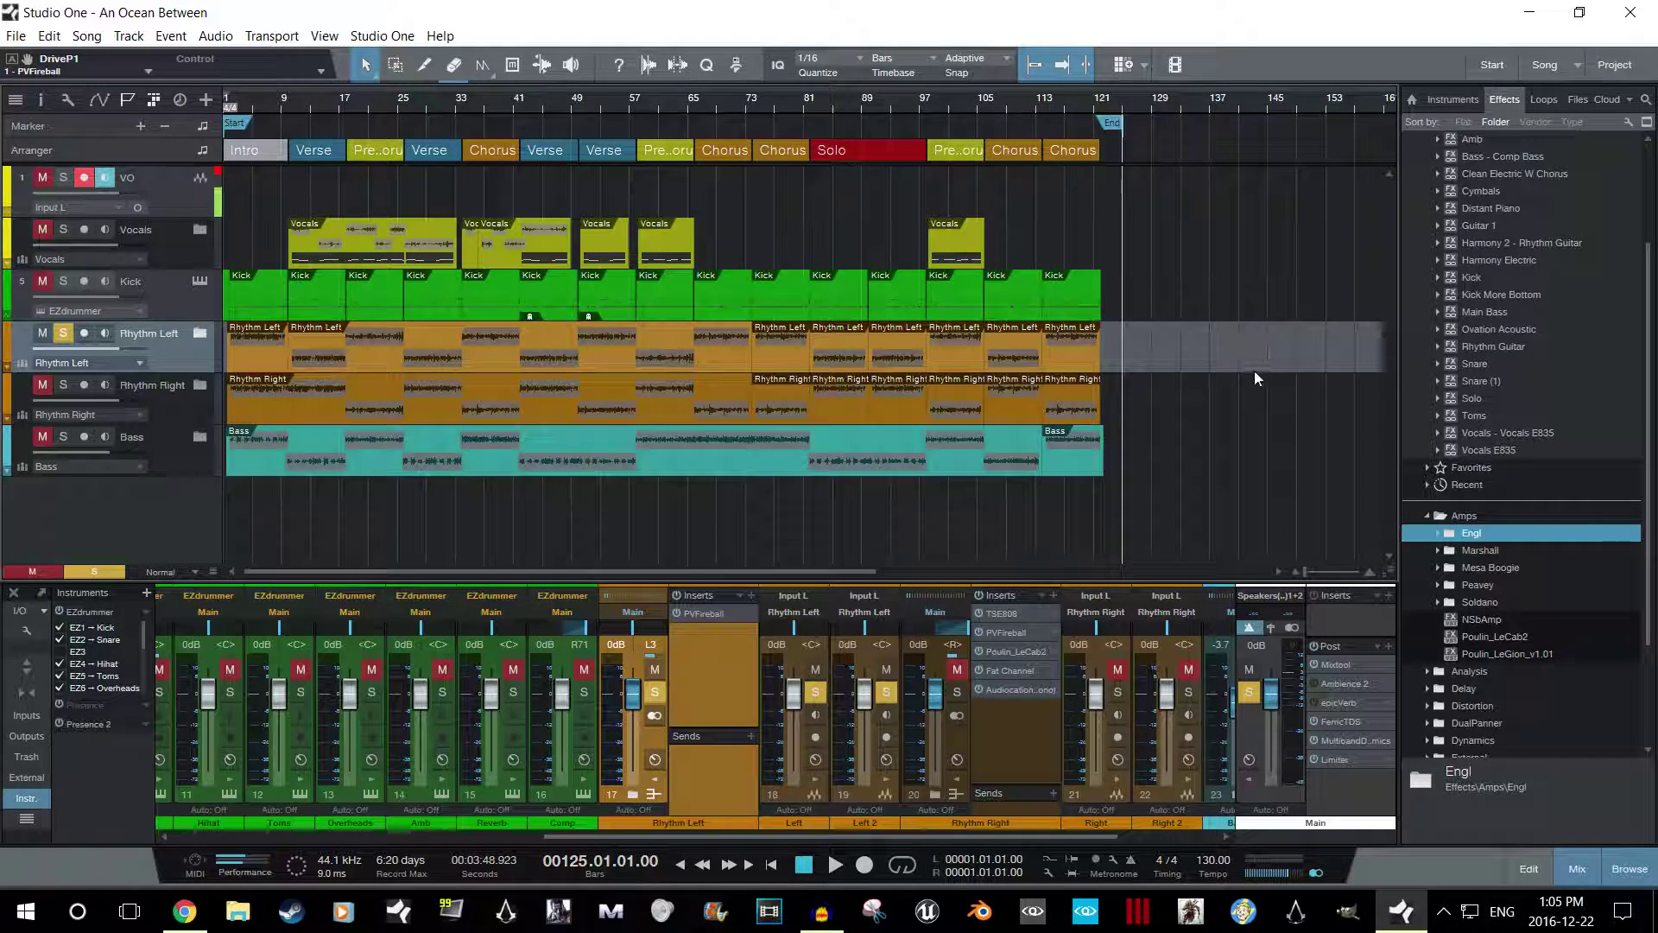
Insert Poulin_LeCab2 after PVFireball on Rhythm Left and load 1on-pres5.wav from Catharsis Fredman Impulses into its first cab slot.
left_click(1443, 517)
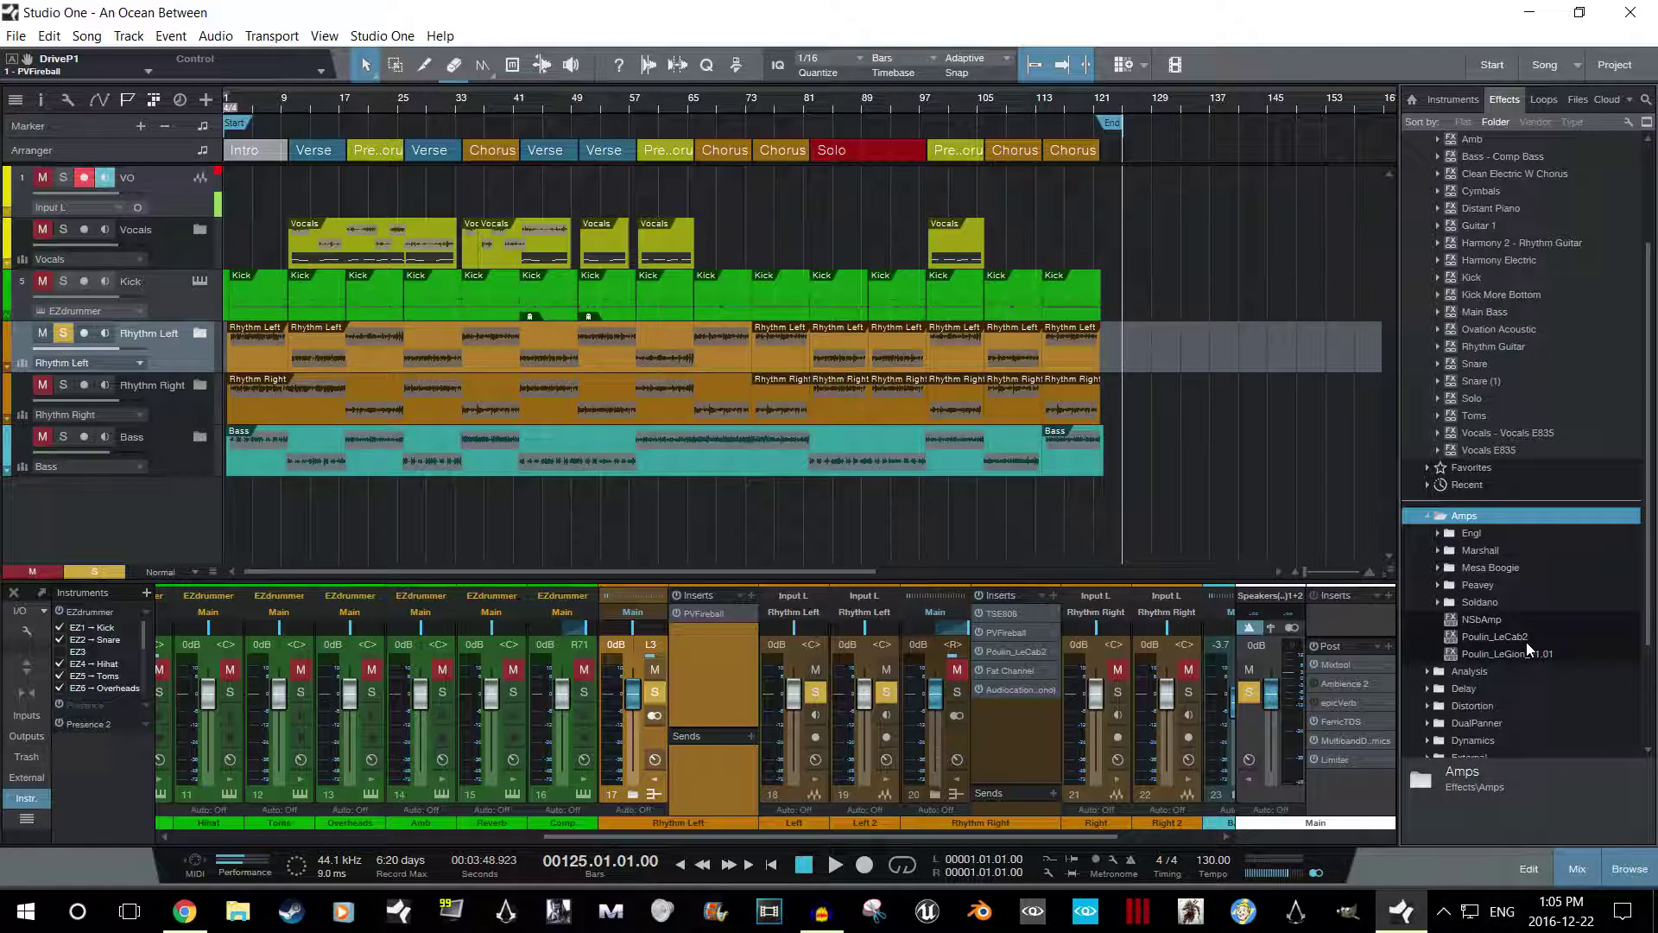
left_click_drag(1517, 640, 715, 681)
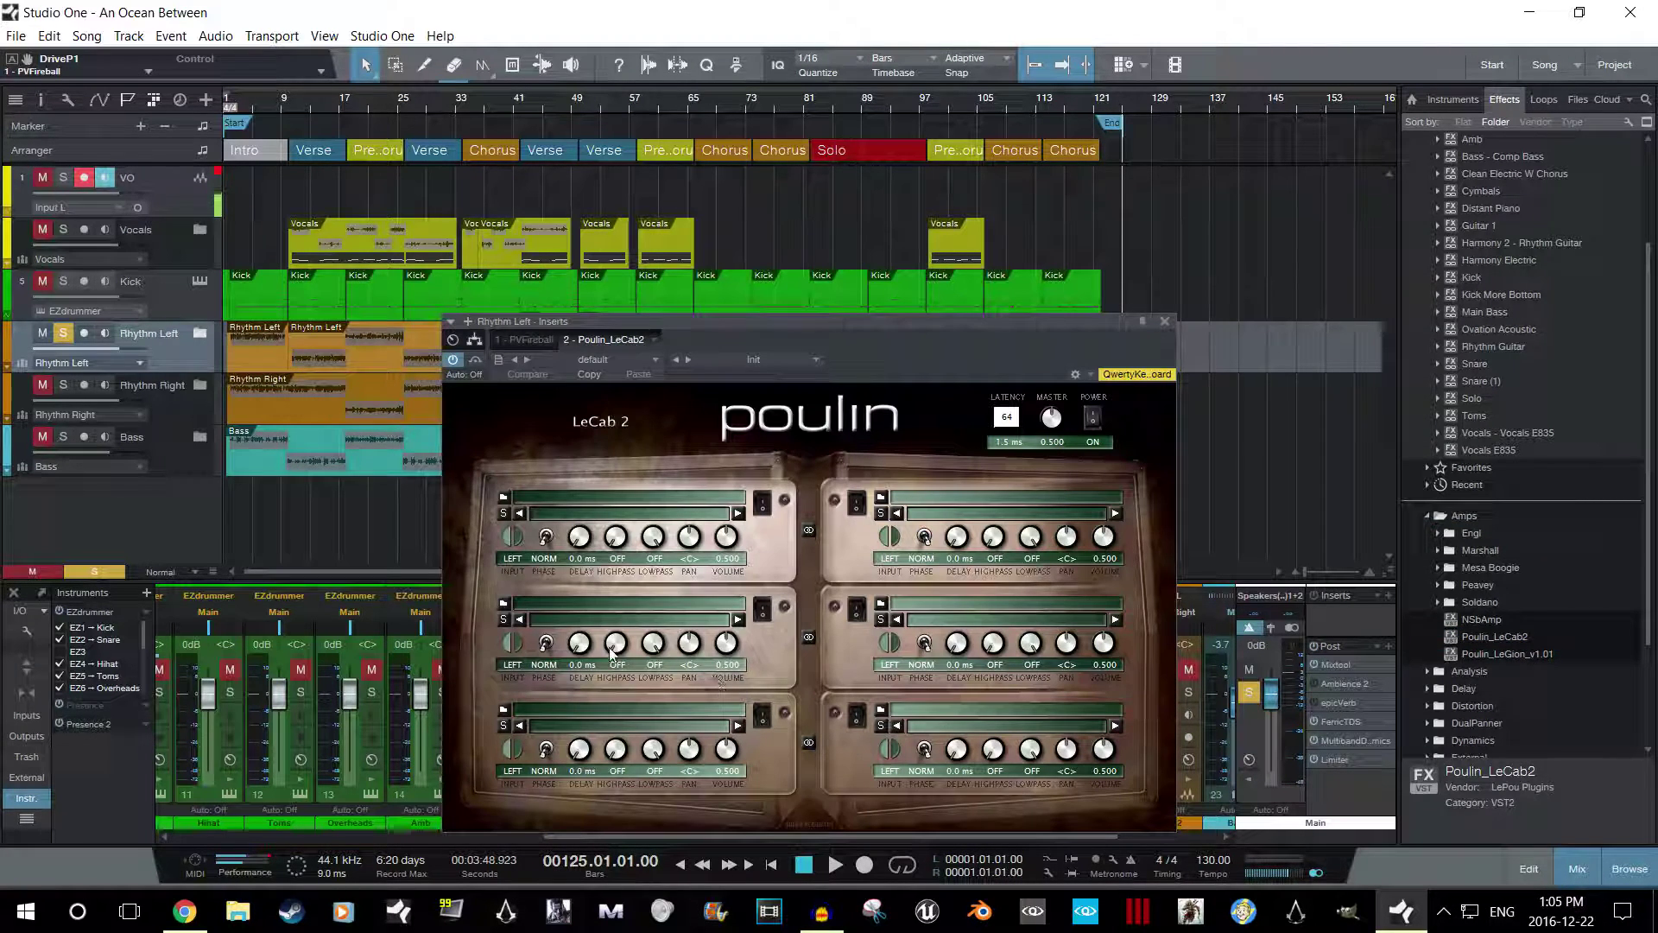
left_click(504, 496)
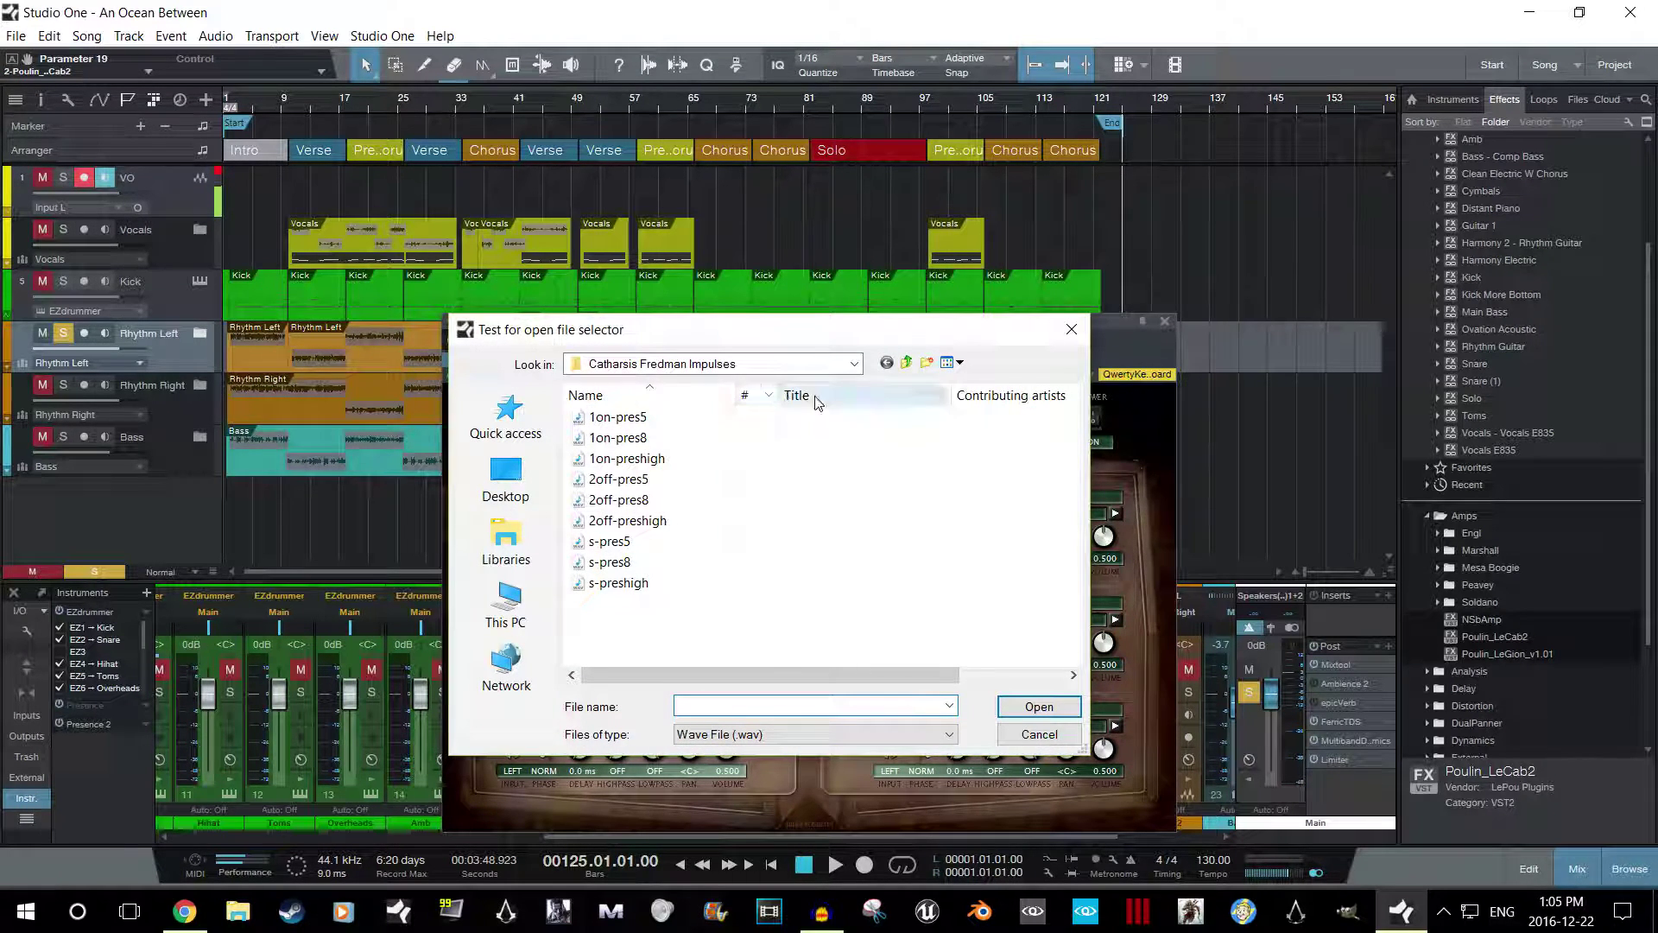
double_click(729, 436)
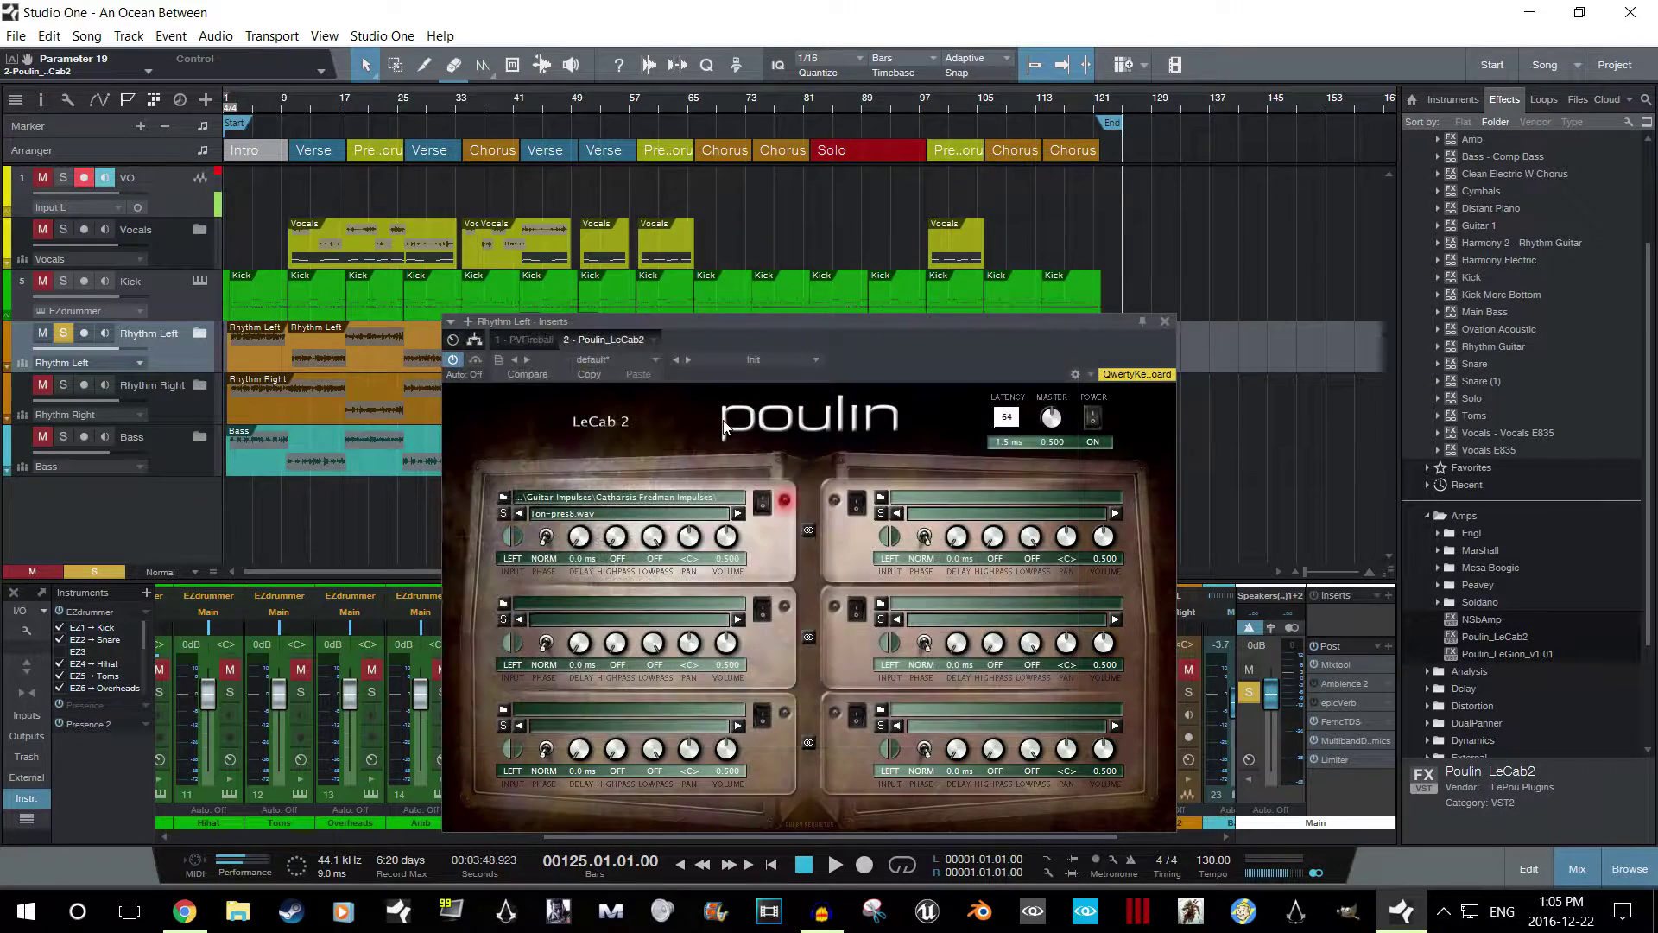
left_click(520, 514)
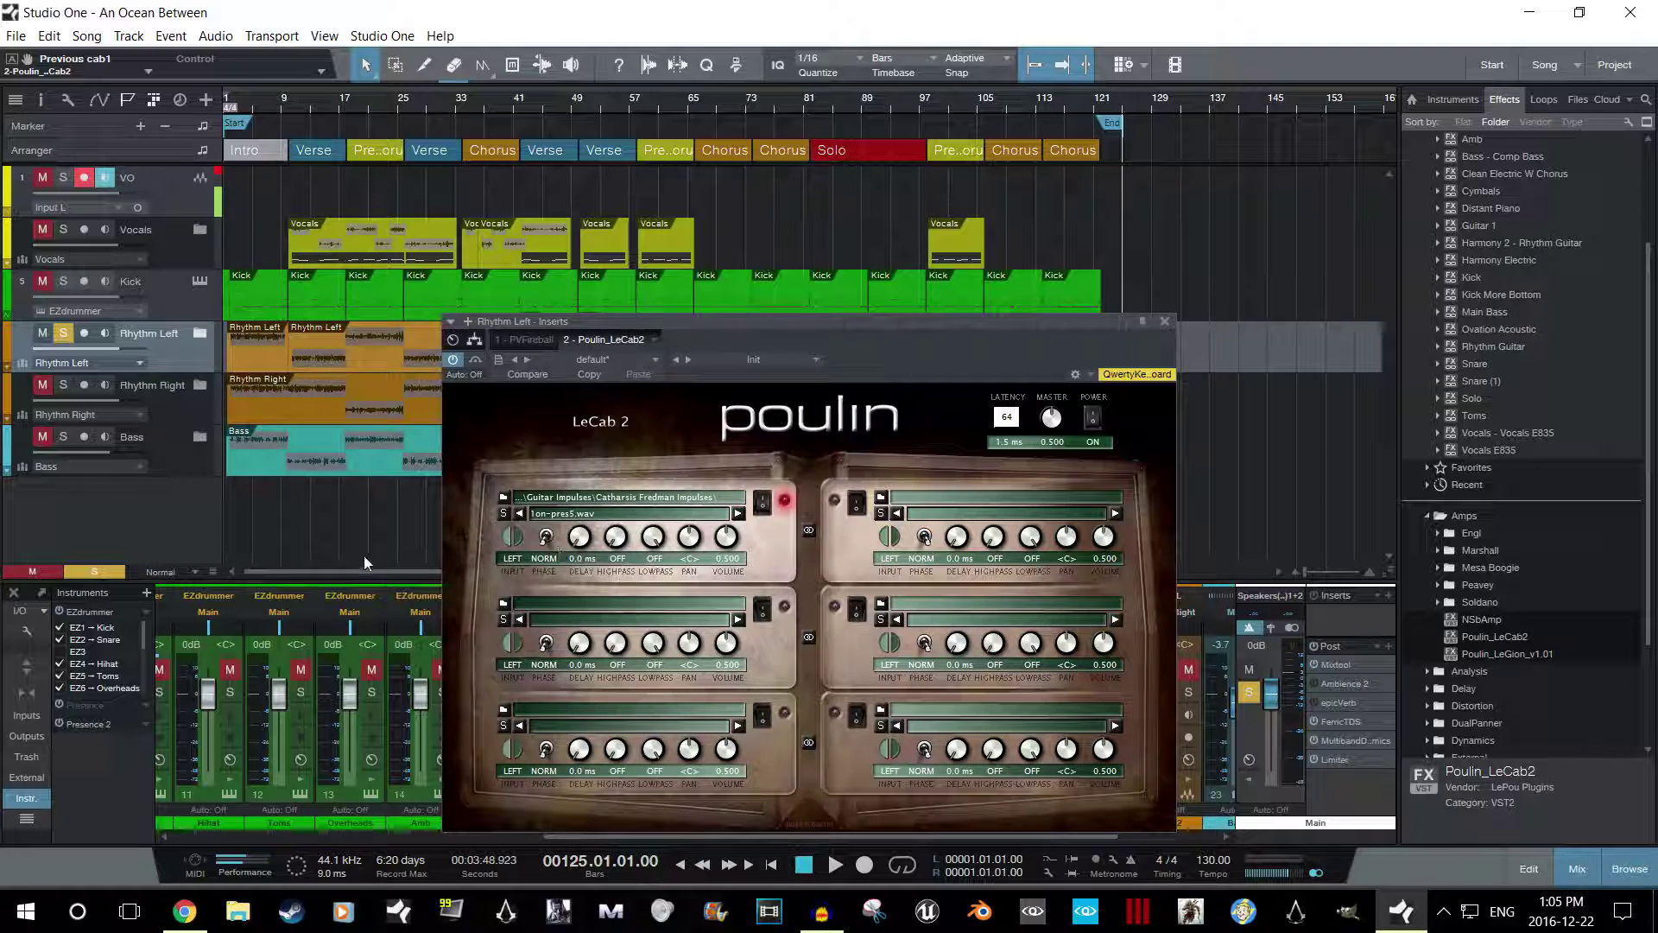
Play the song from the start and raise the first cab slot's volume to 0.755.
left_click(225, 512)
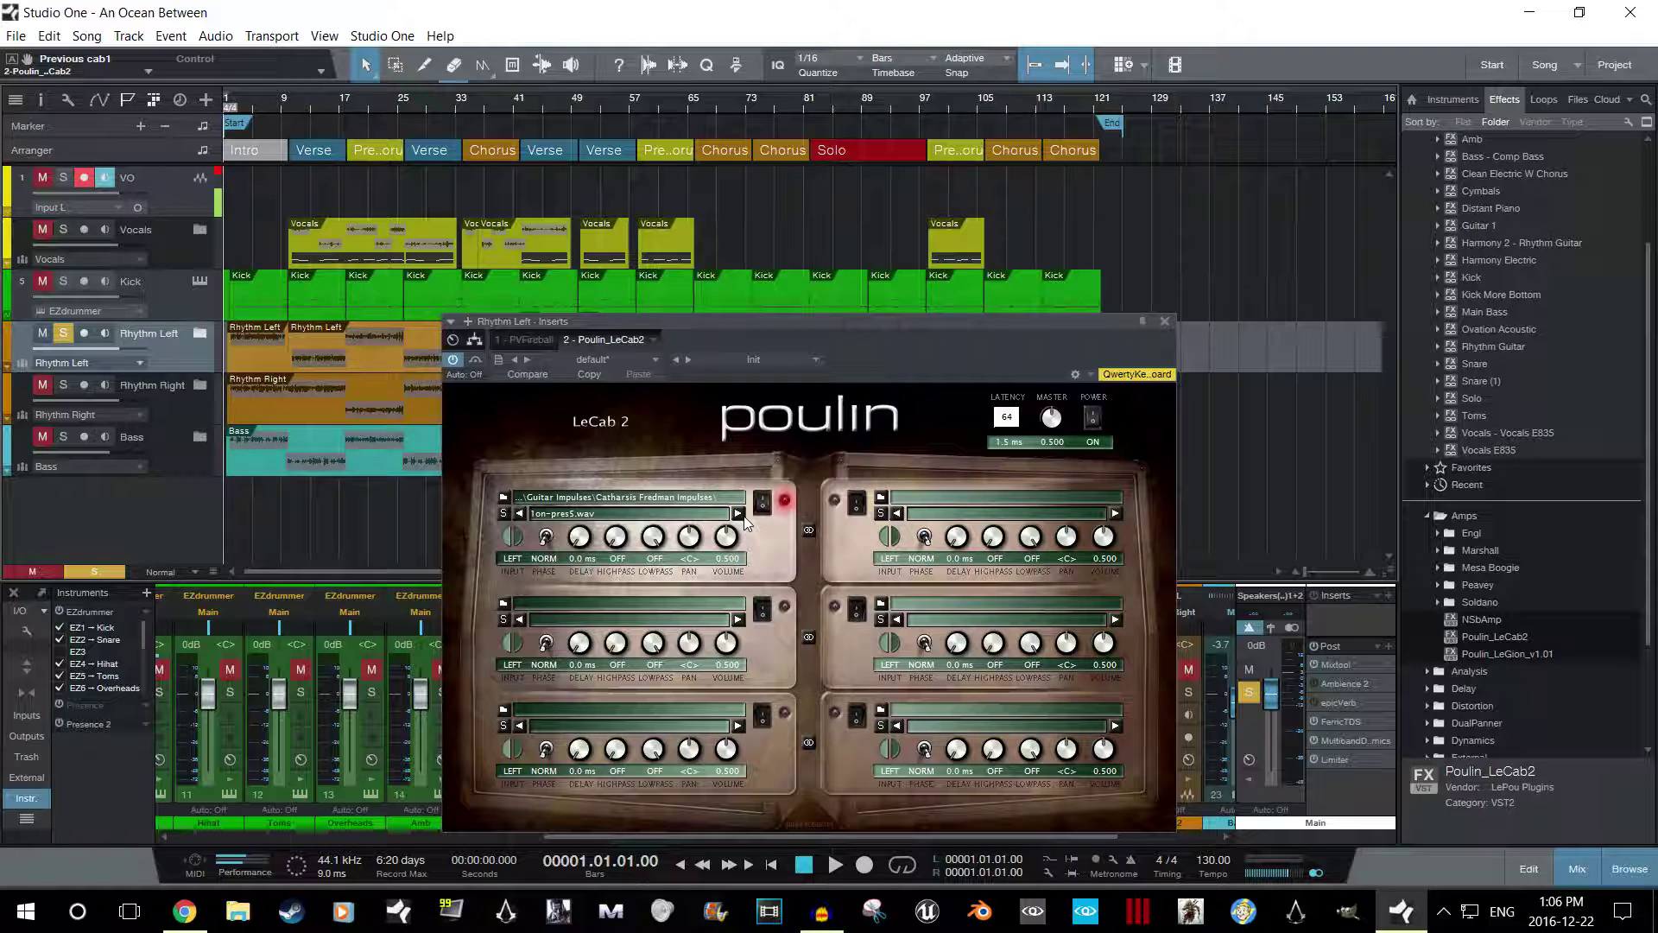
key("space")
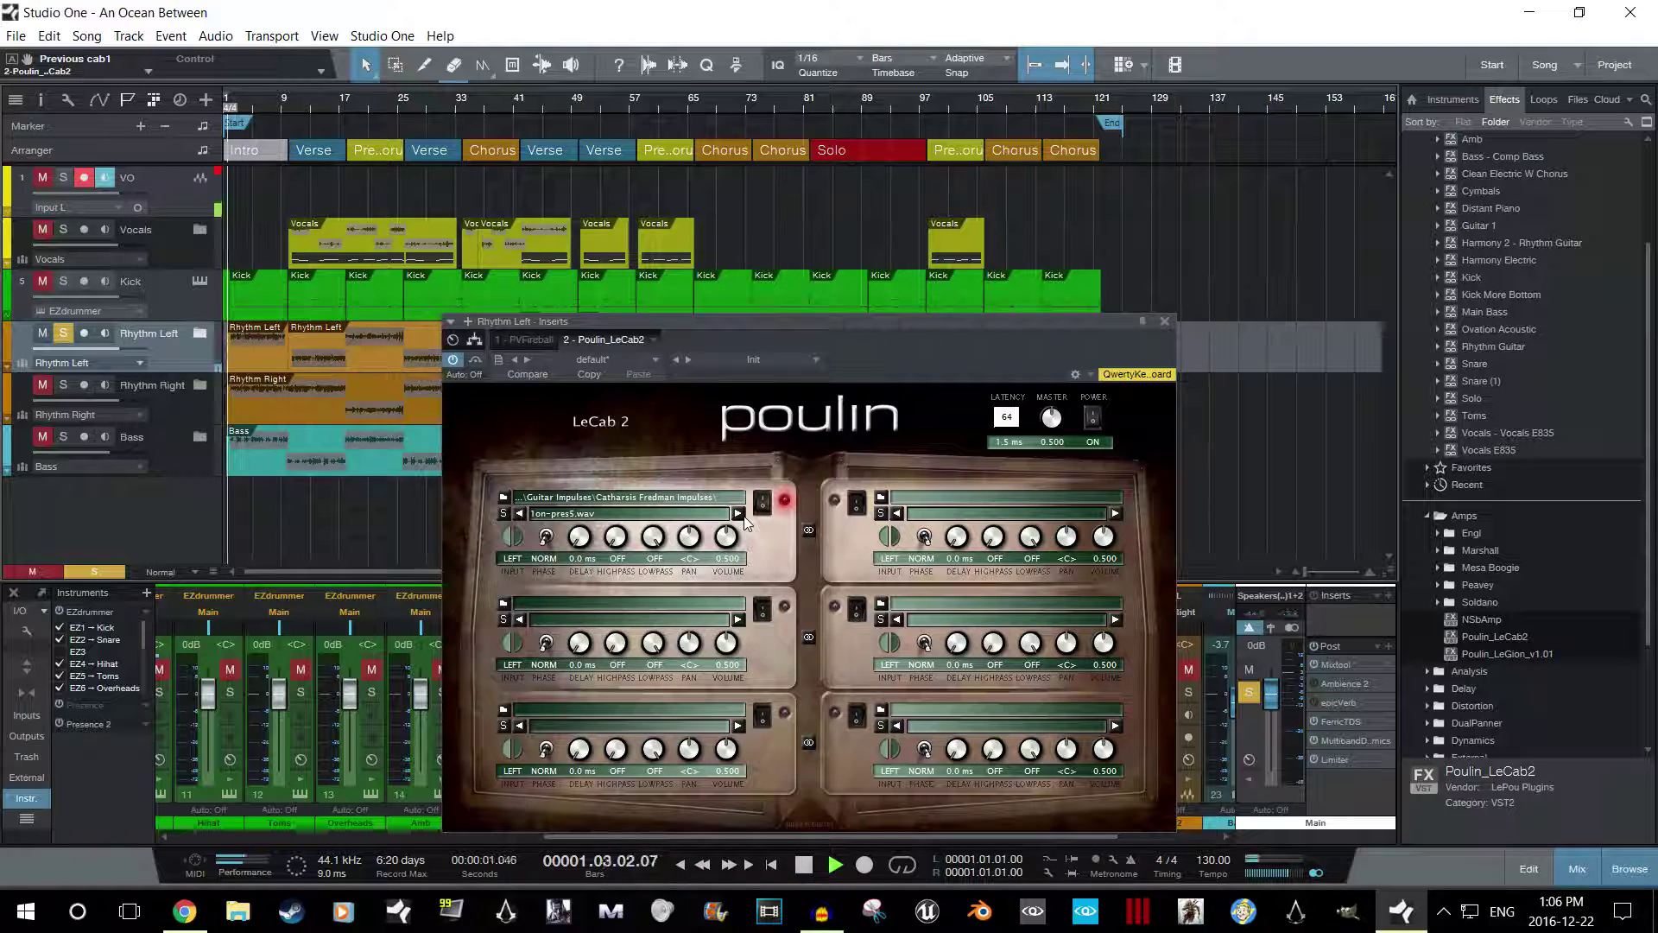
mouse_move(745, 540)
left_mouse_down()
mouse_move(736, 509)
mouse_move(743, 525)
left_mouse_up()
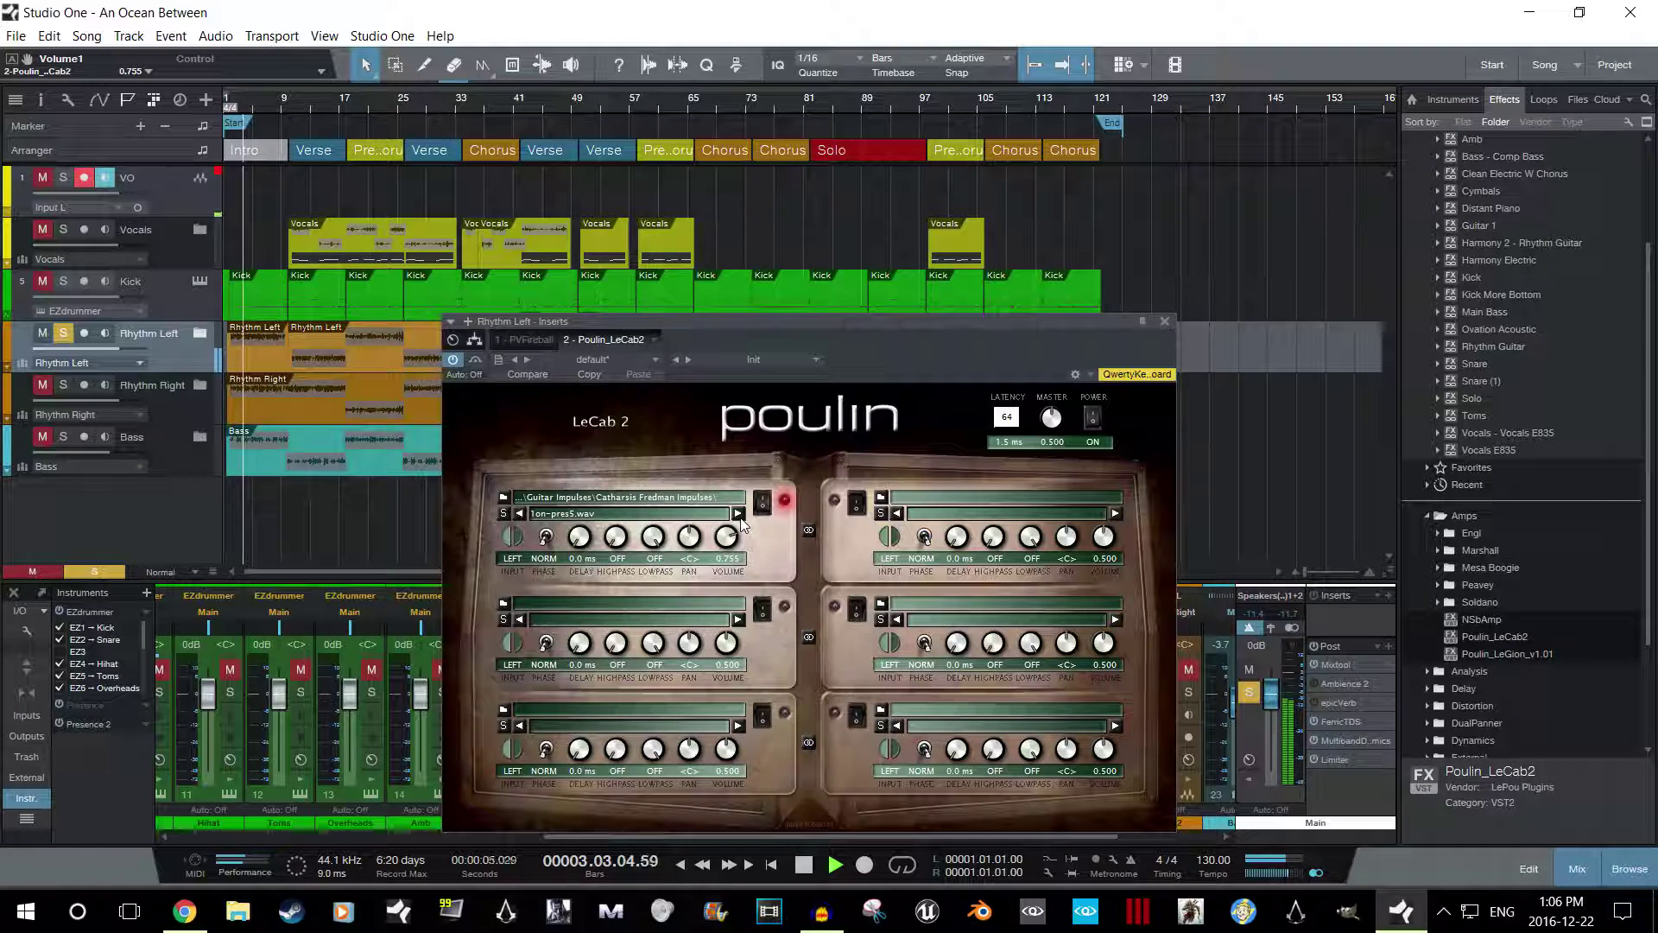
Audition the Catharsis Fredman impulses in LeCab2's first cab slot during playback, stepping from 1on-pres8.wav through to s-preshigh.wav.
left_click(740, 519)
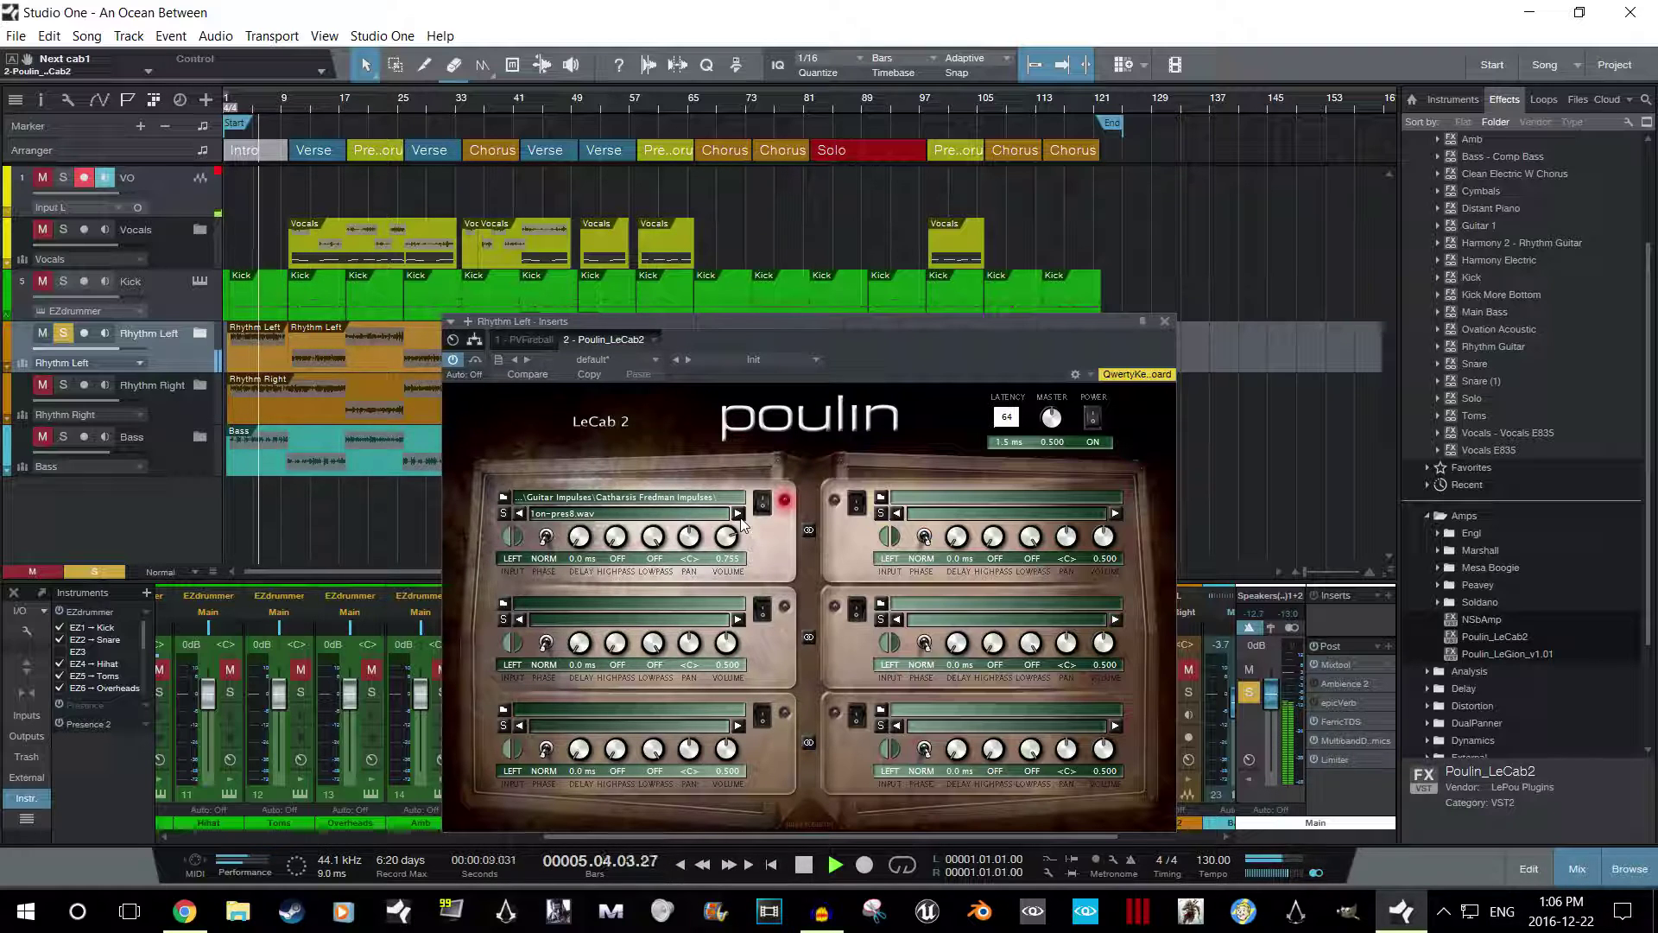
left_click(738, 515)
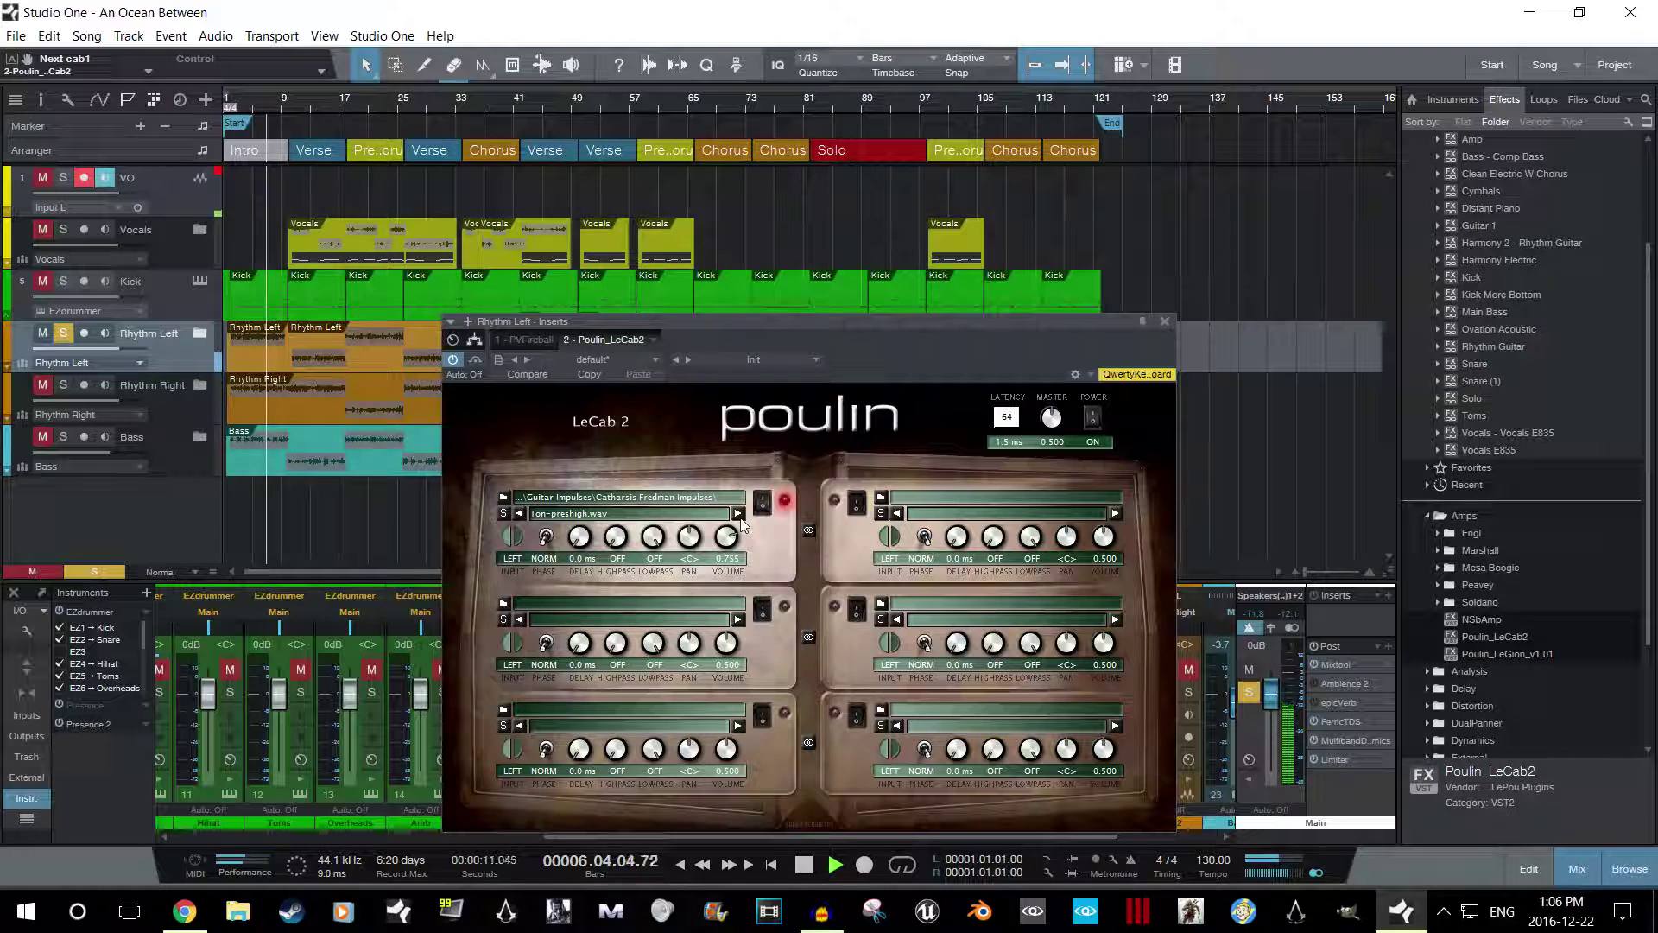
left_click(739, 517)
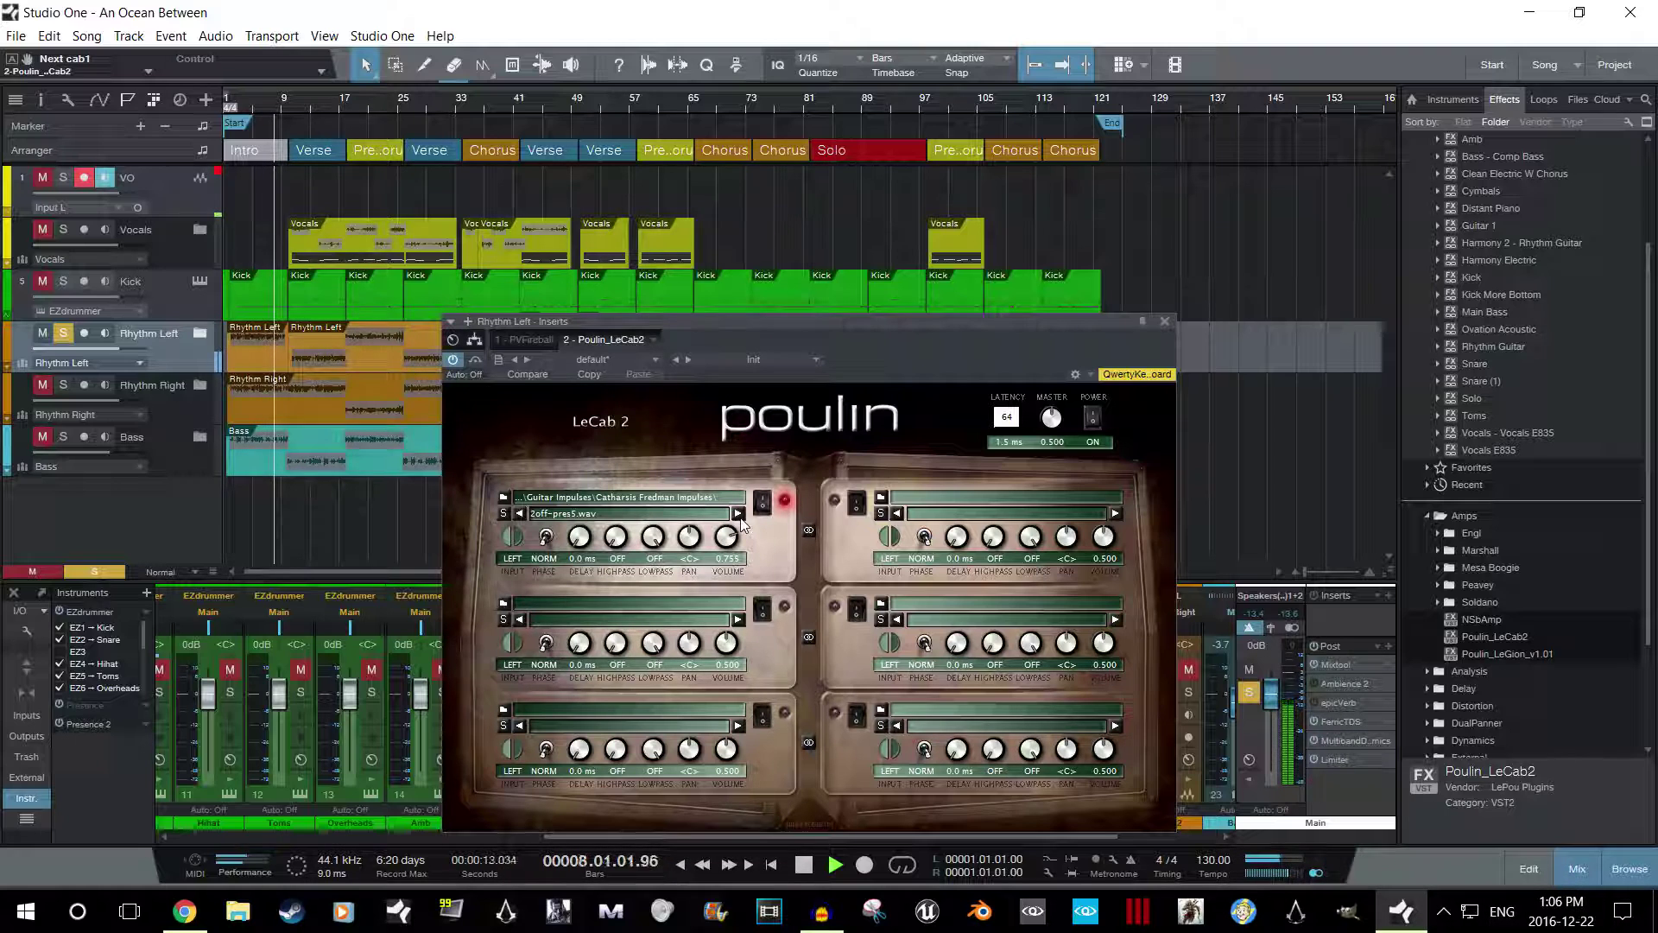
left_click(739, 514)
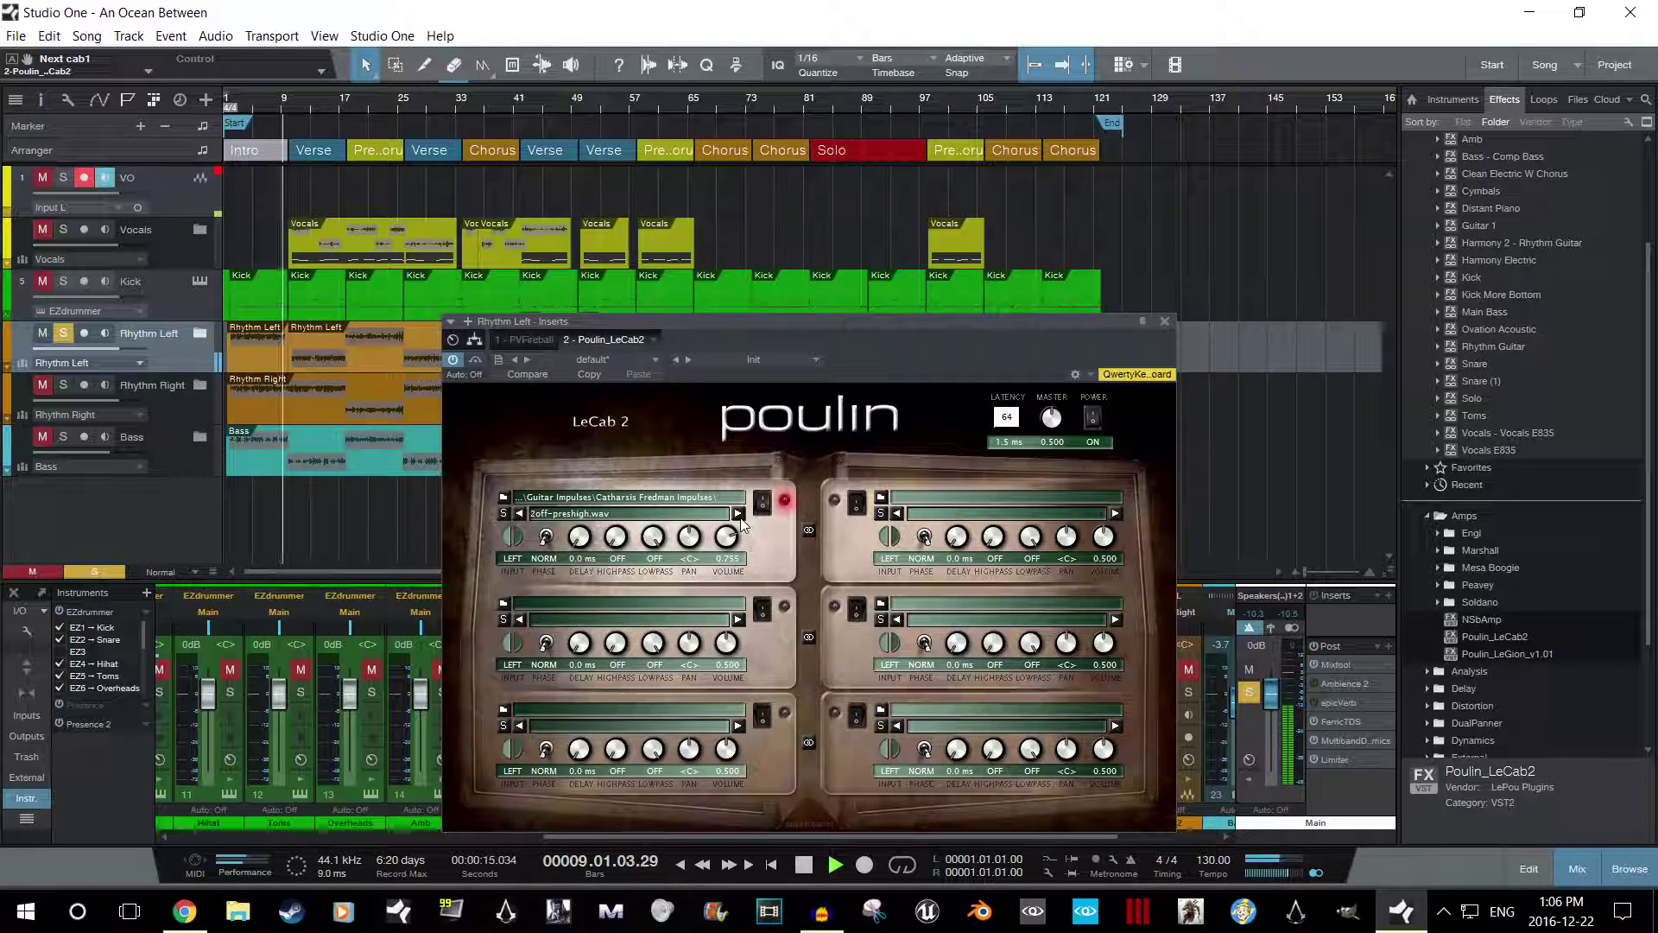
left_click(519, 514)
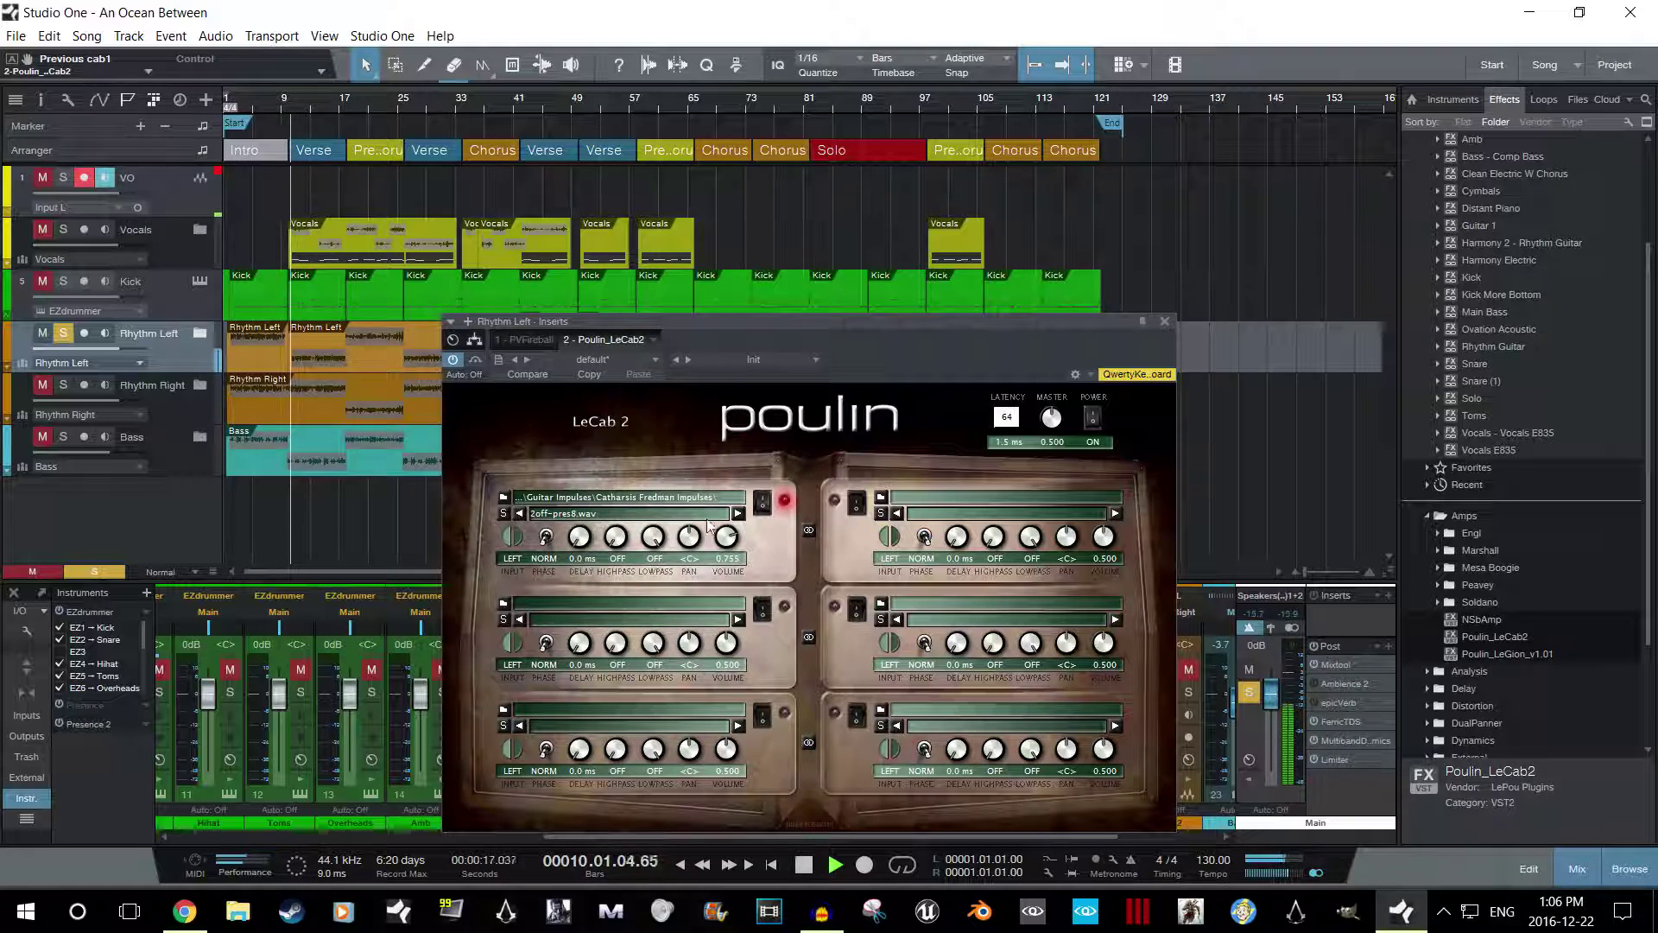
left_click(740, 514)
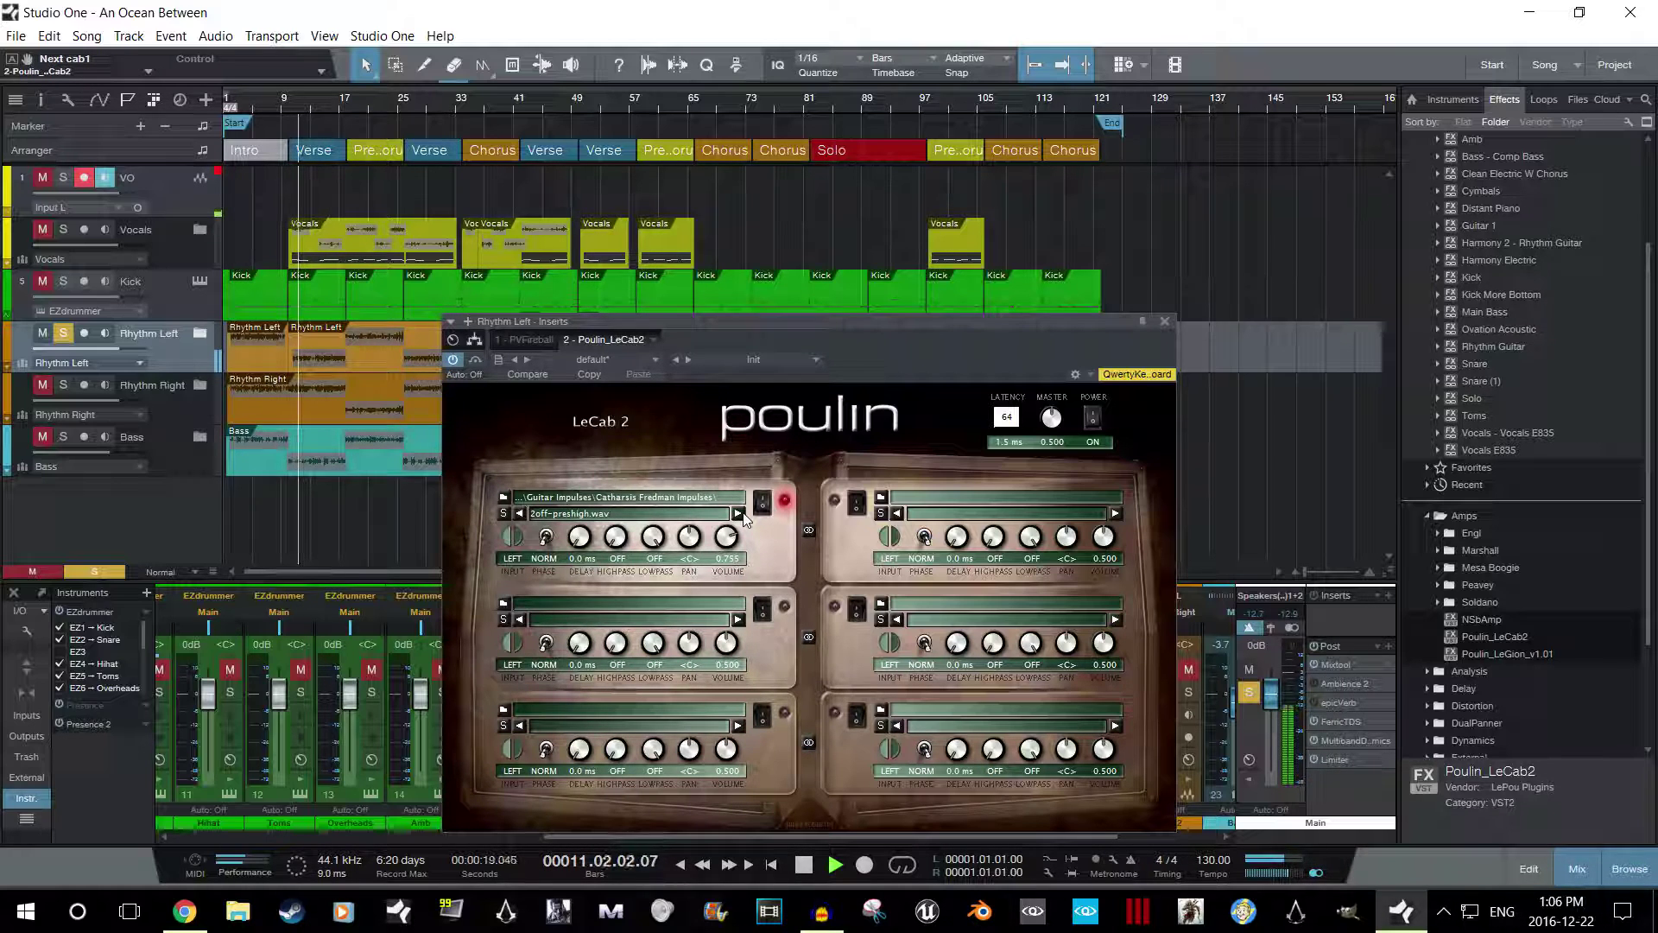
left_click(739, 514)
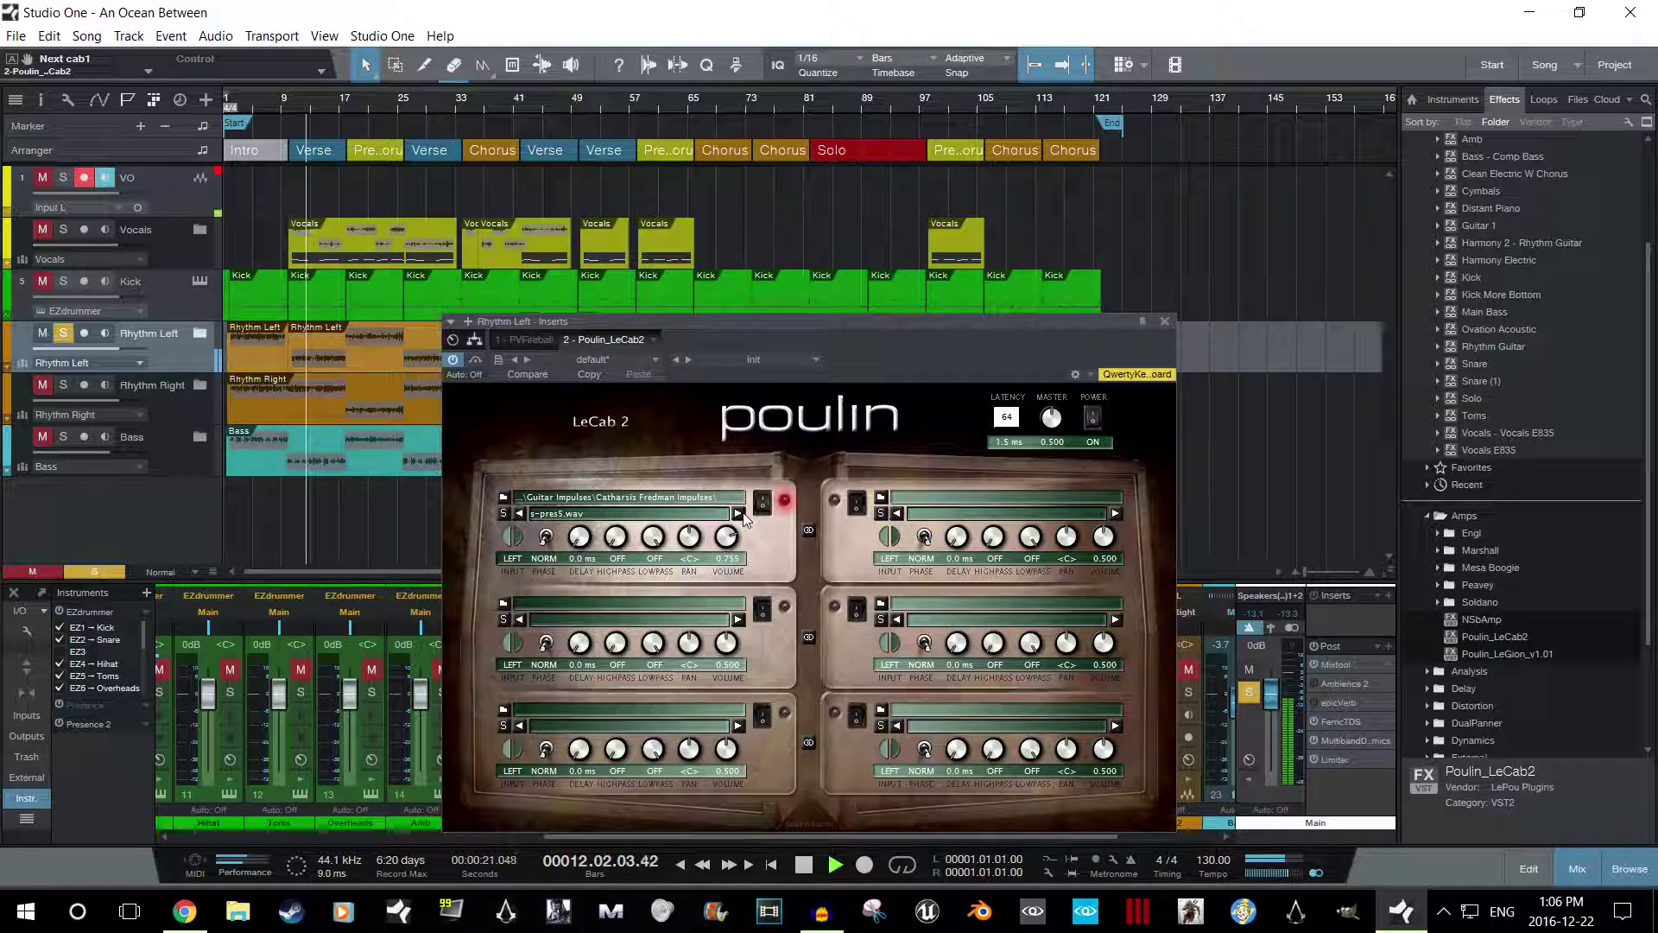
left_click(739, 514)
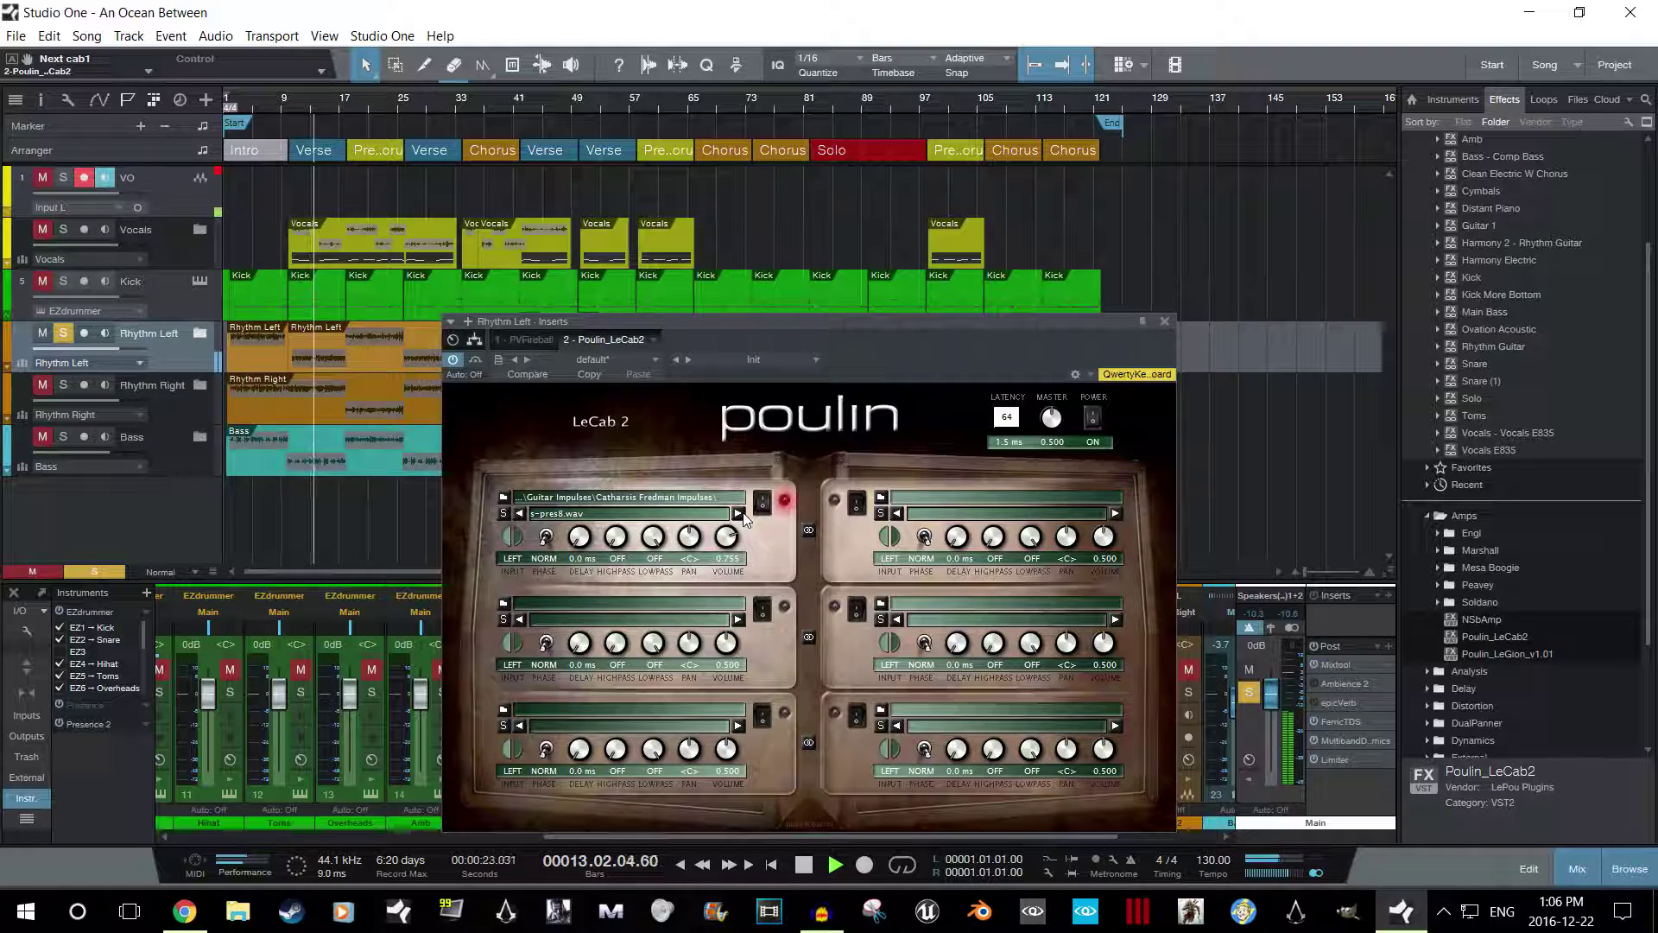
left_click(740, 514)
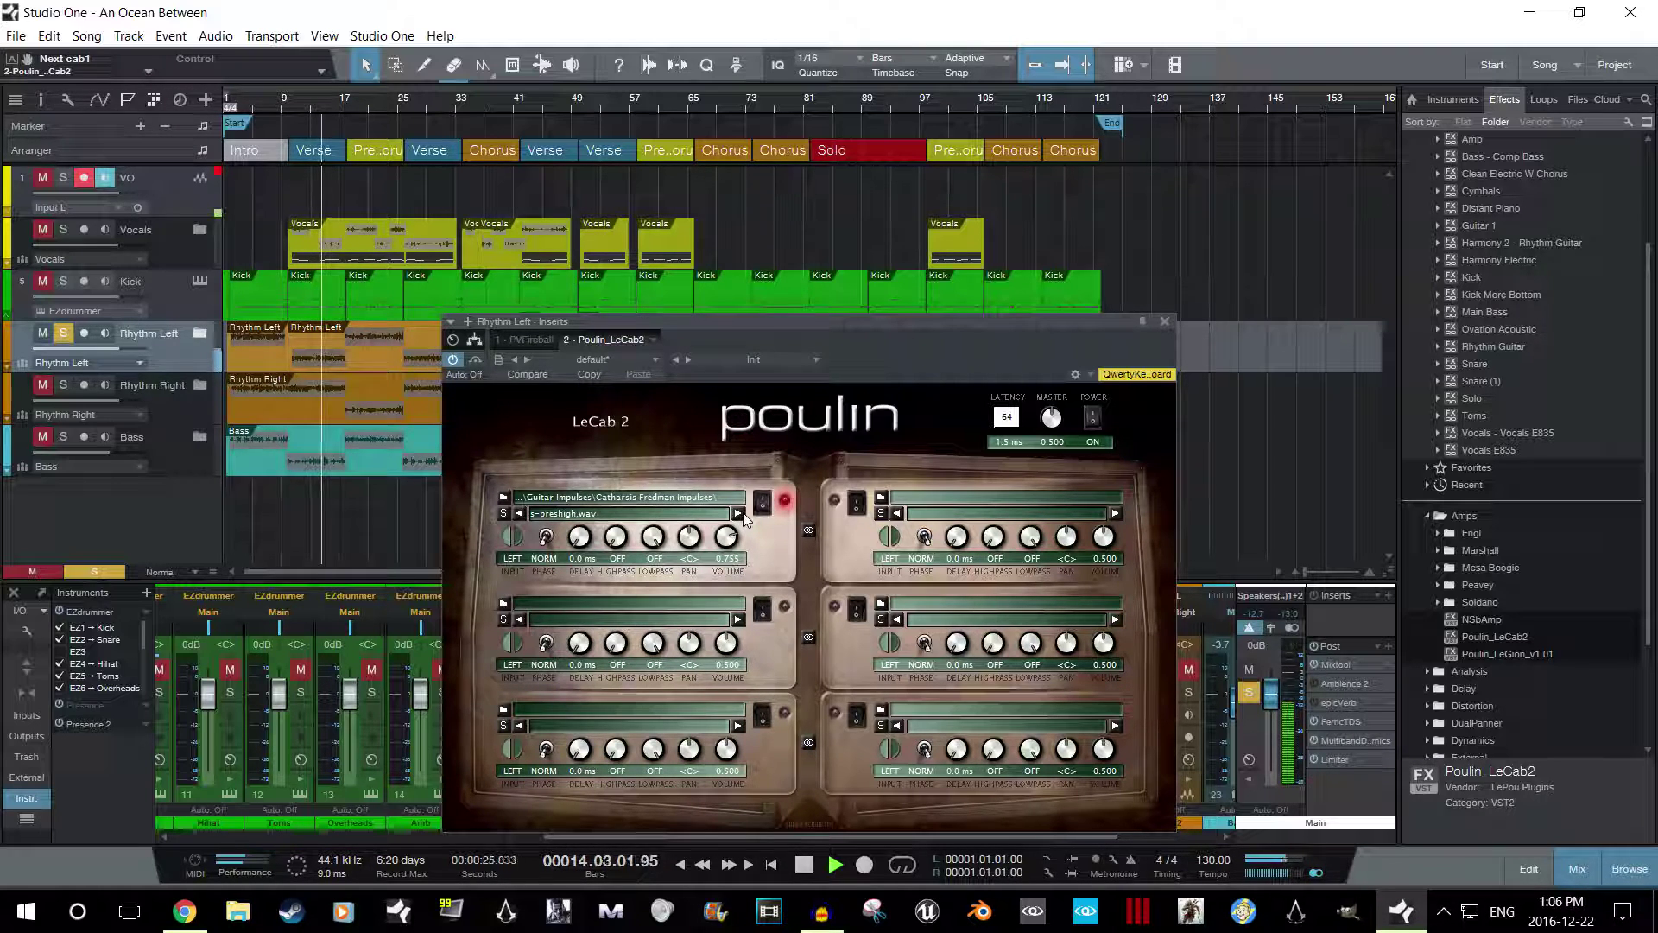
Compare s-pres5.wav against s-preshigh.wav in the first cab slot, cycle around to 1on-pres5.wav and stop playback.
left_click(520, 514)
left_click(520, 514)
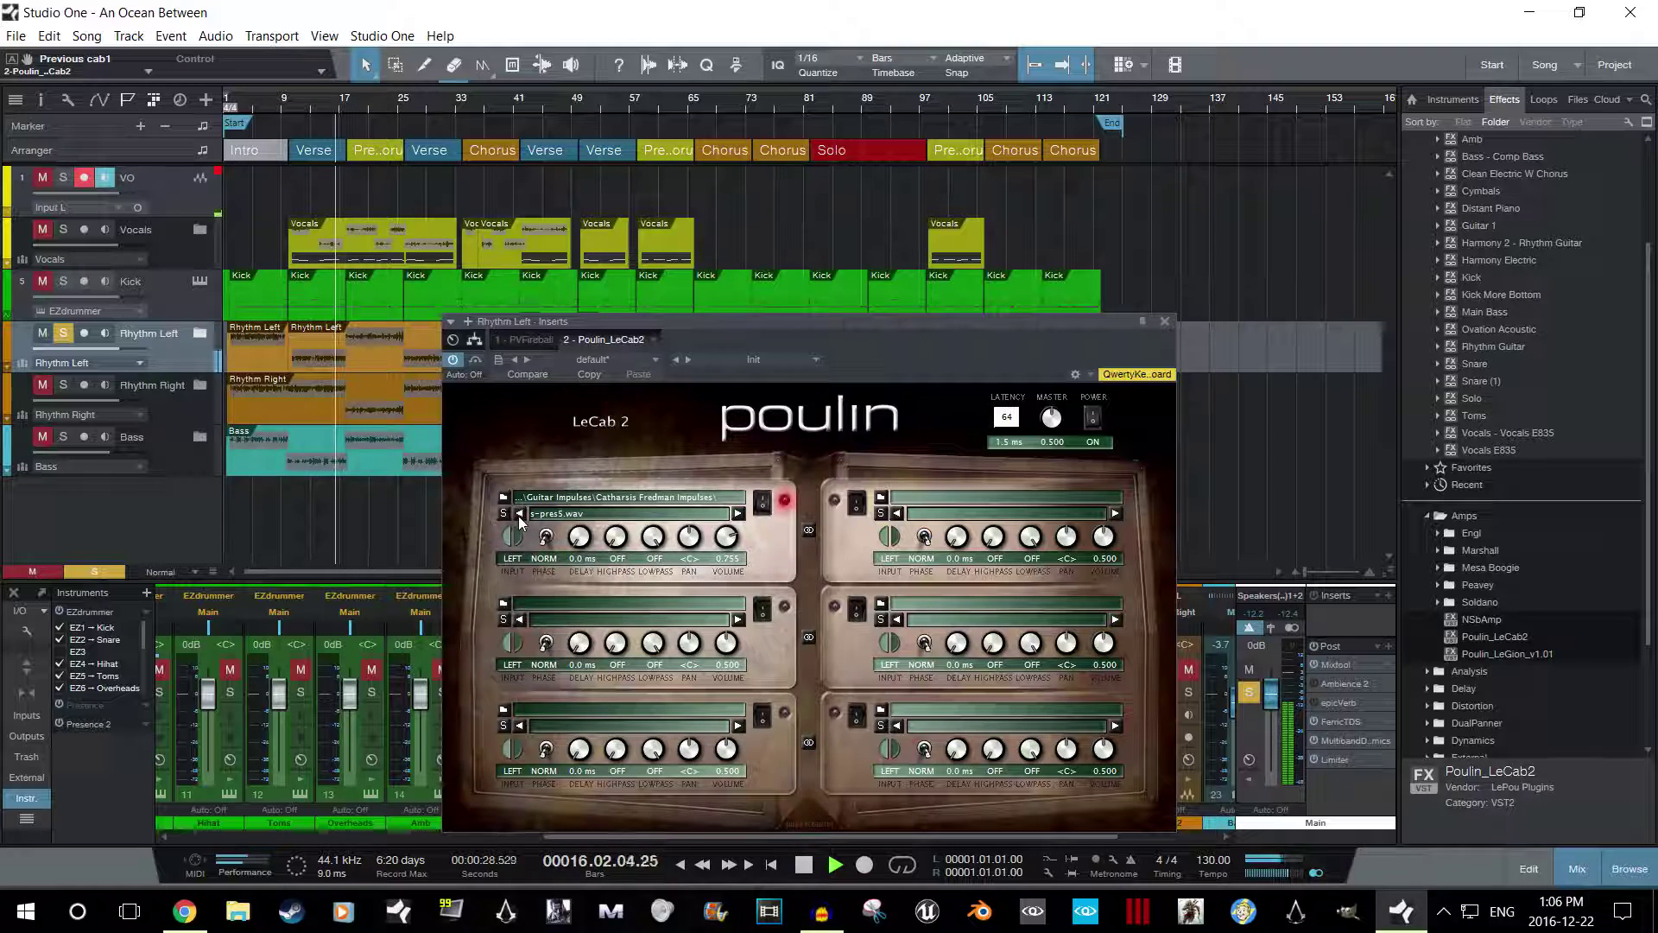
left_click(738, 514)
left_click(739, 514)
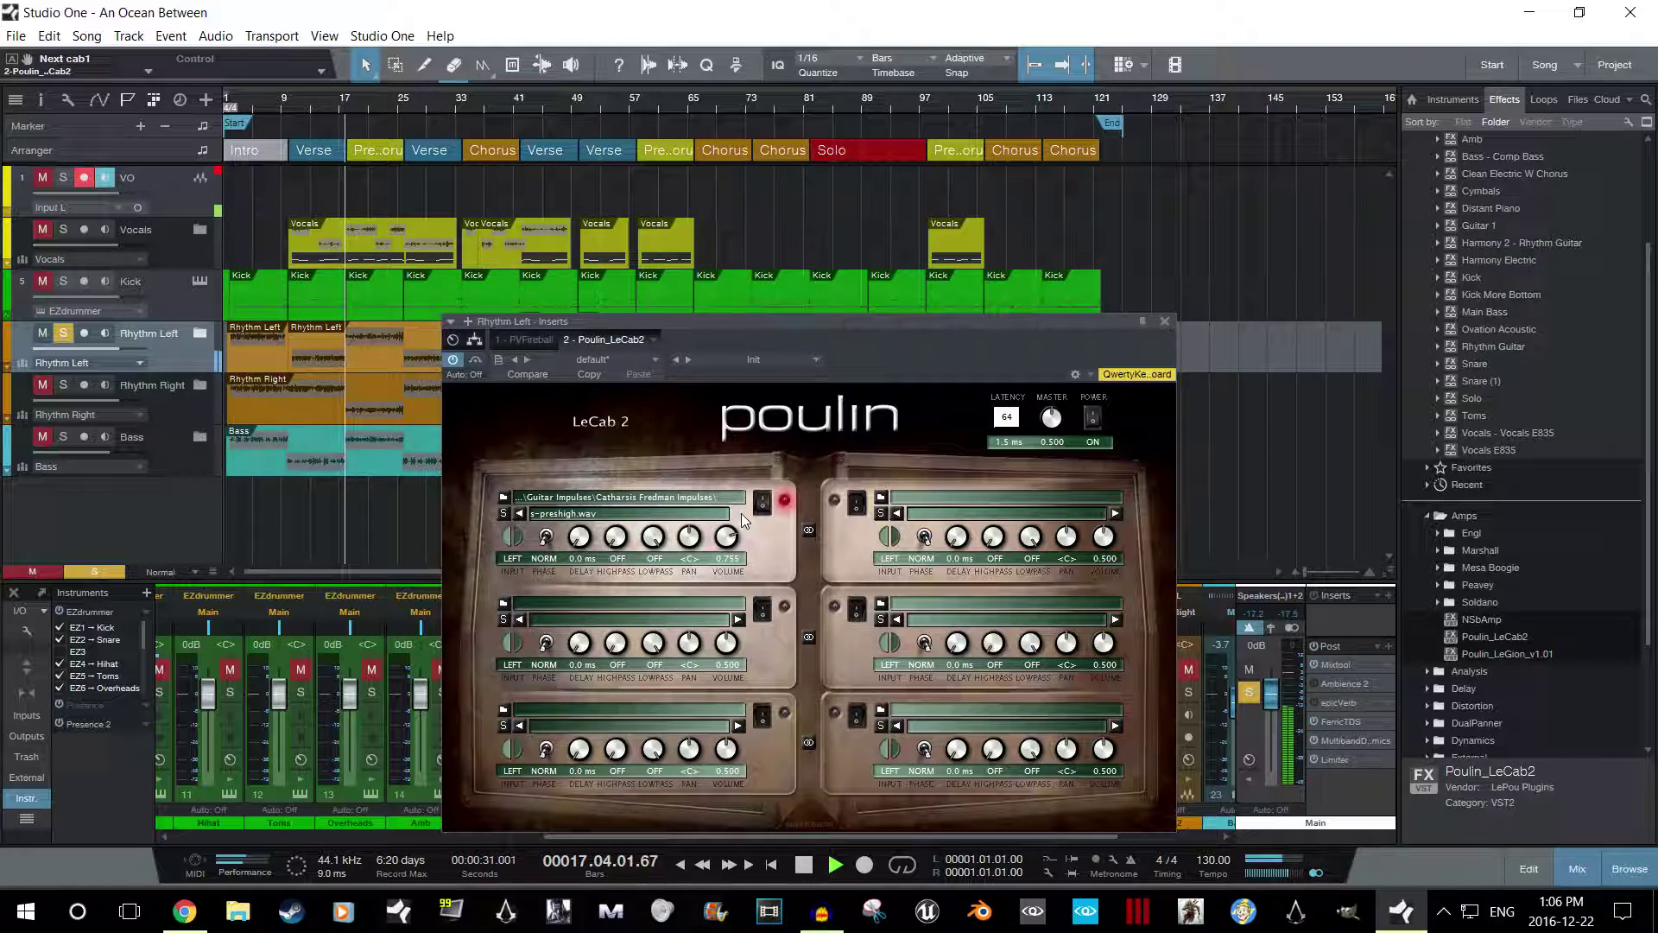
left_click(738, 514)
key("space")
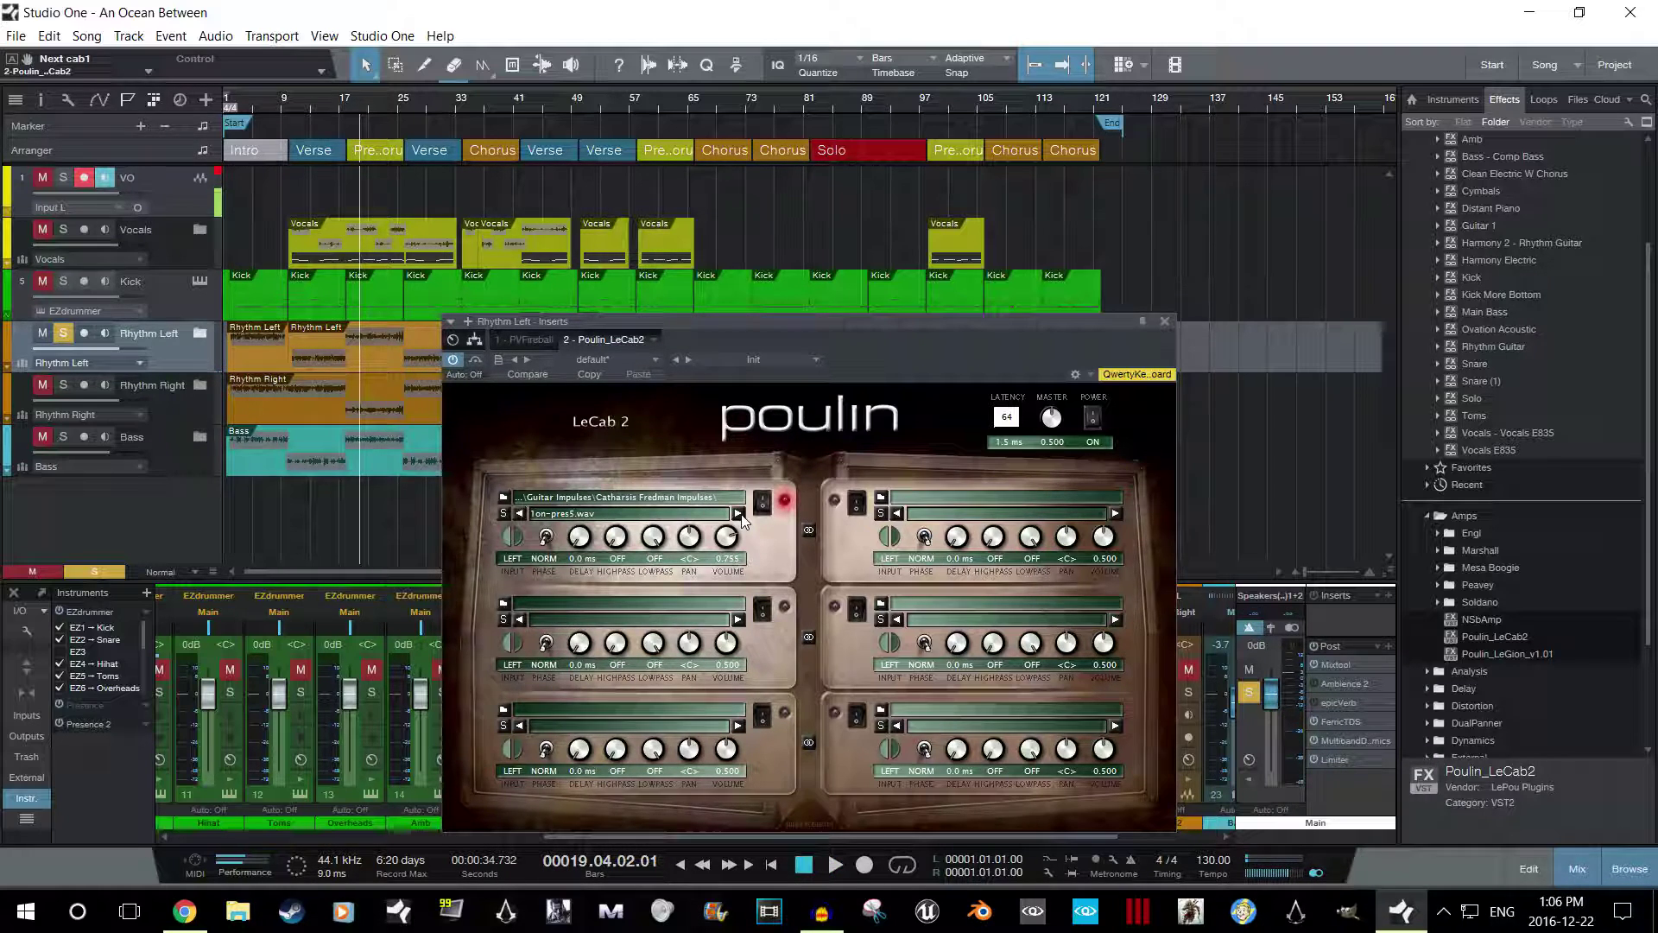
Load 1on-preshigh.wav in the first cab slot, lower that slot's volume to 0.515 and play a short passage.
left_click(739, 514)
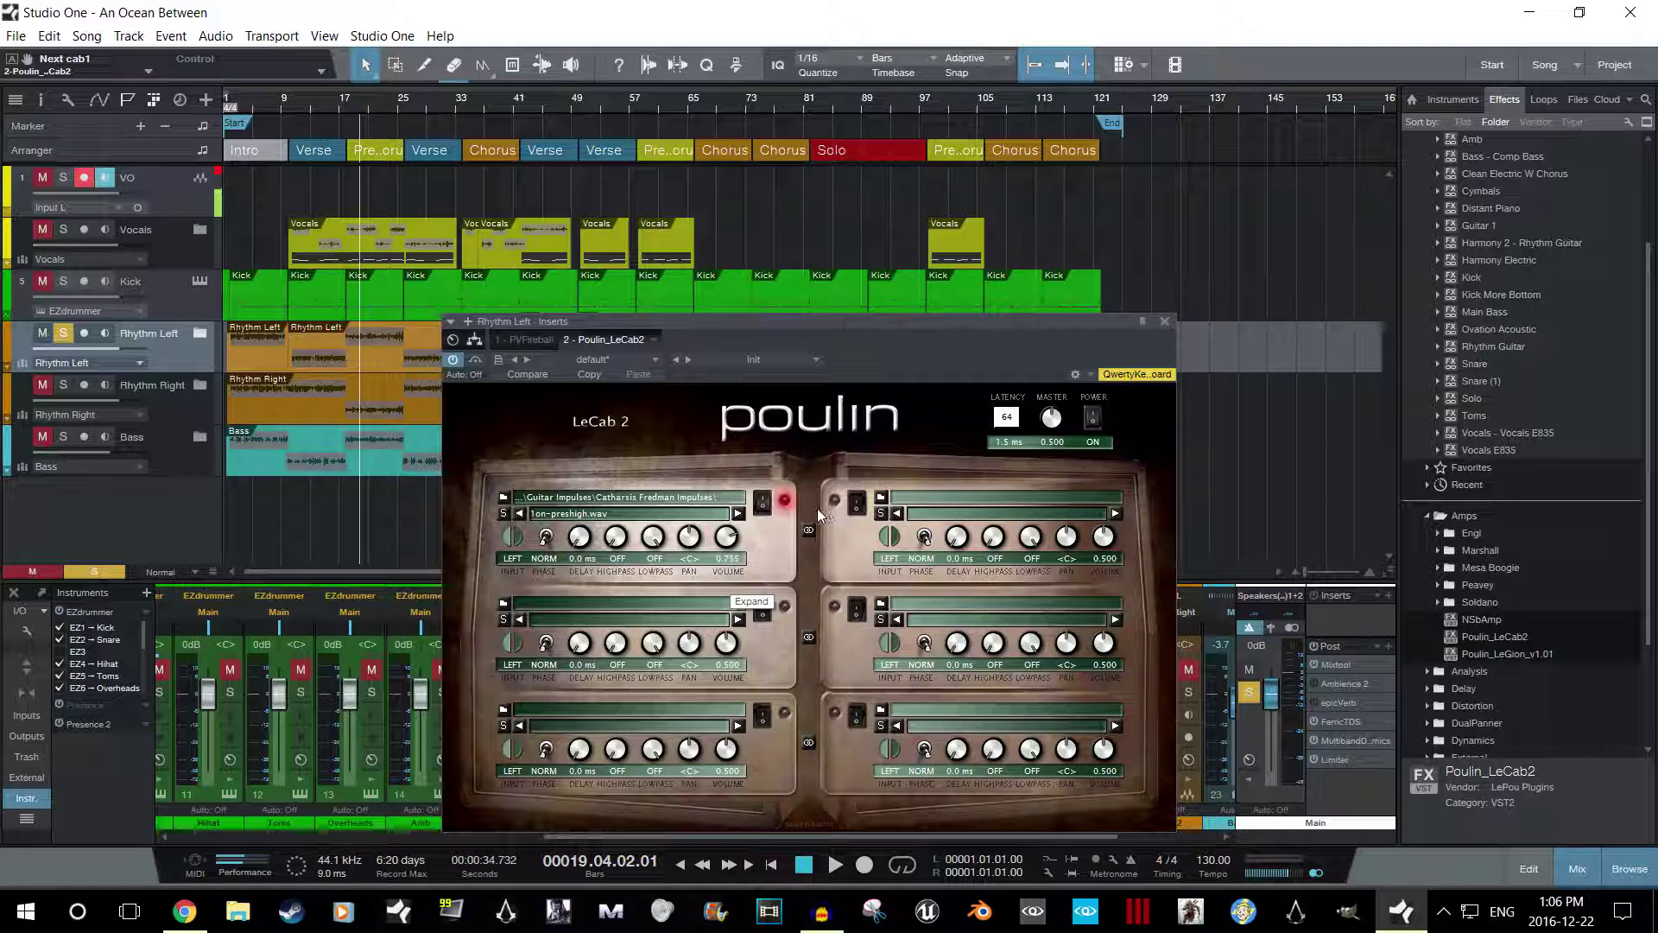
left_click_drag(727, 537, 741, 598)
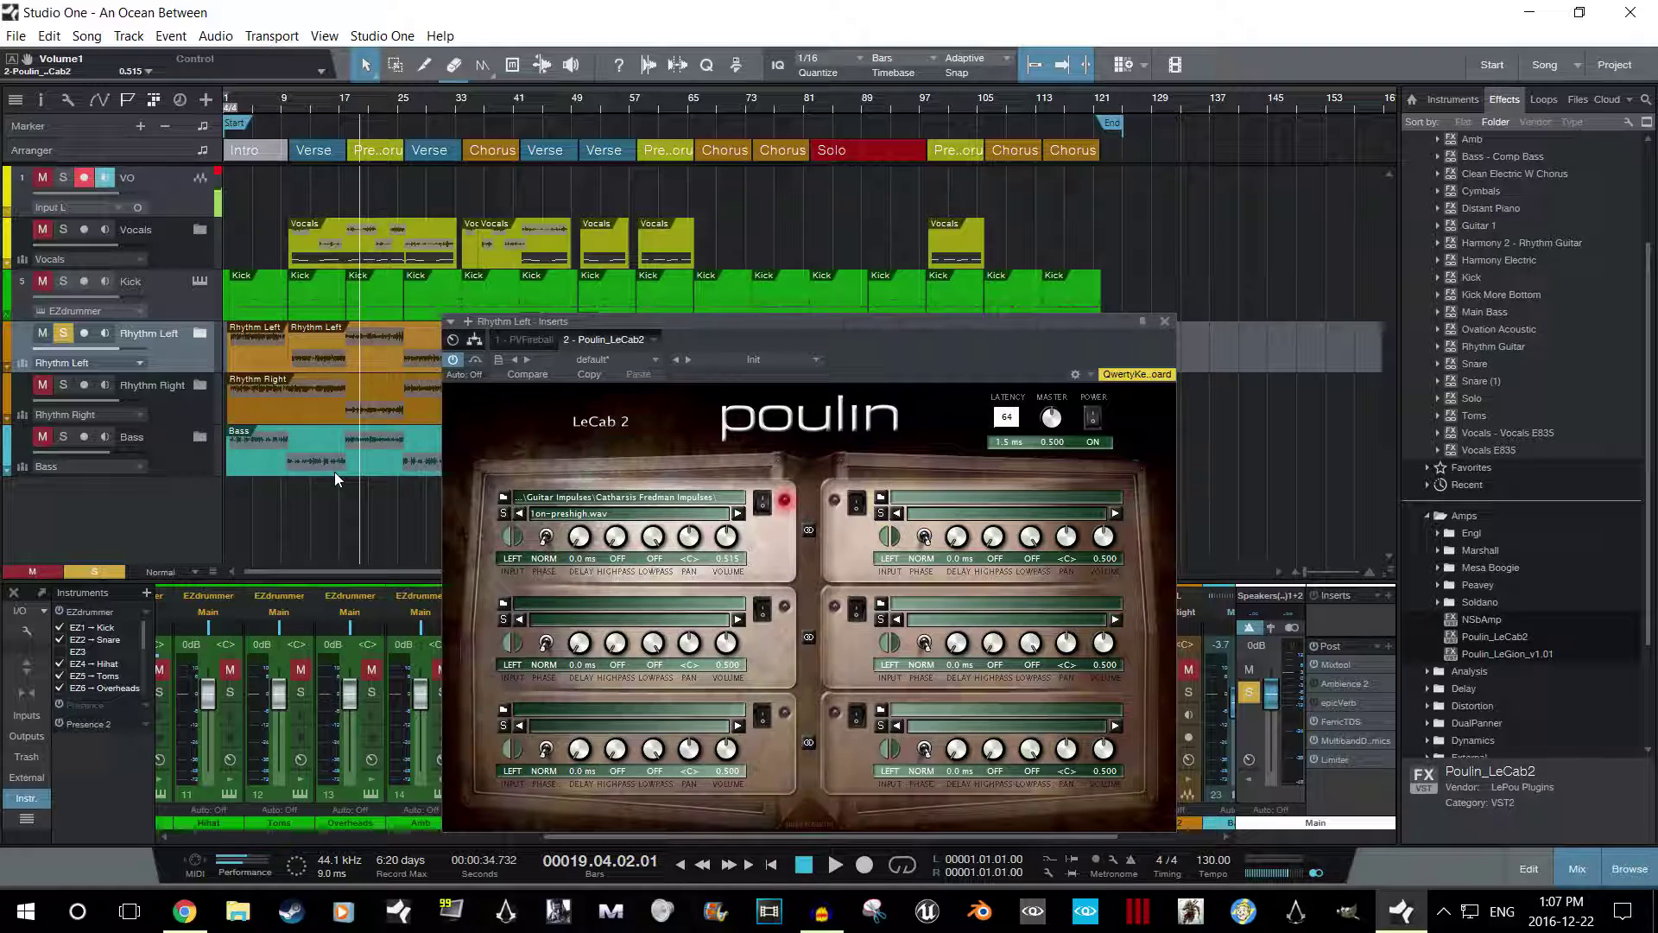
key("space")
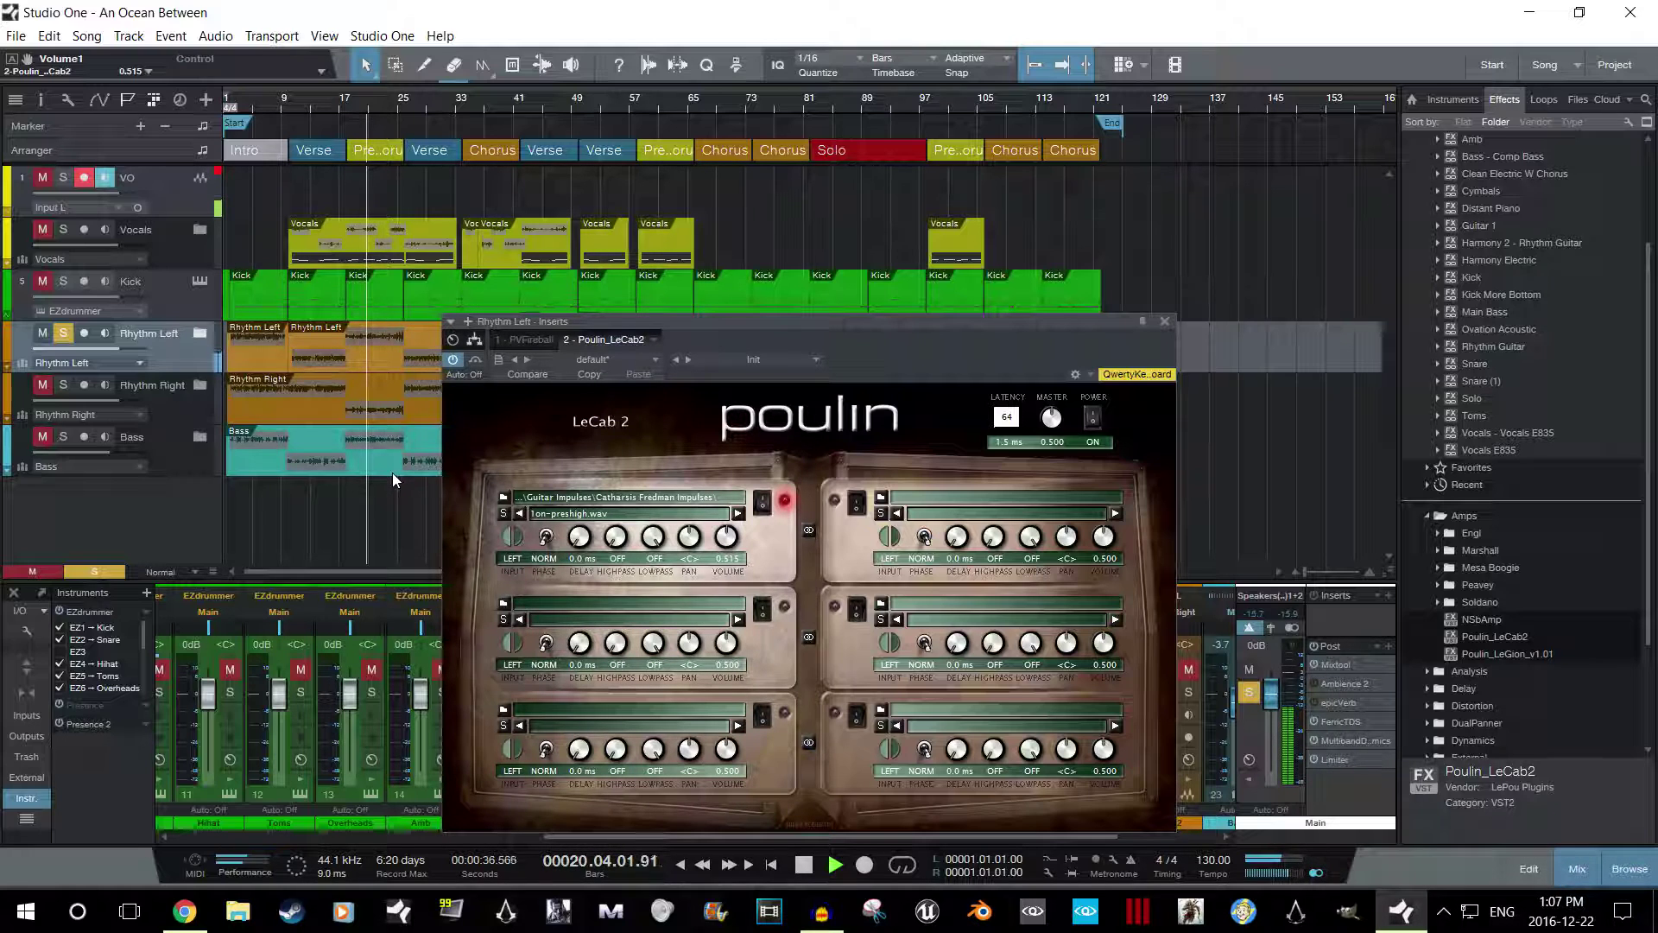
key("space")
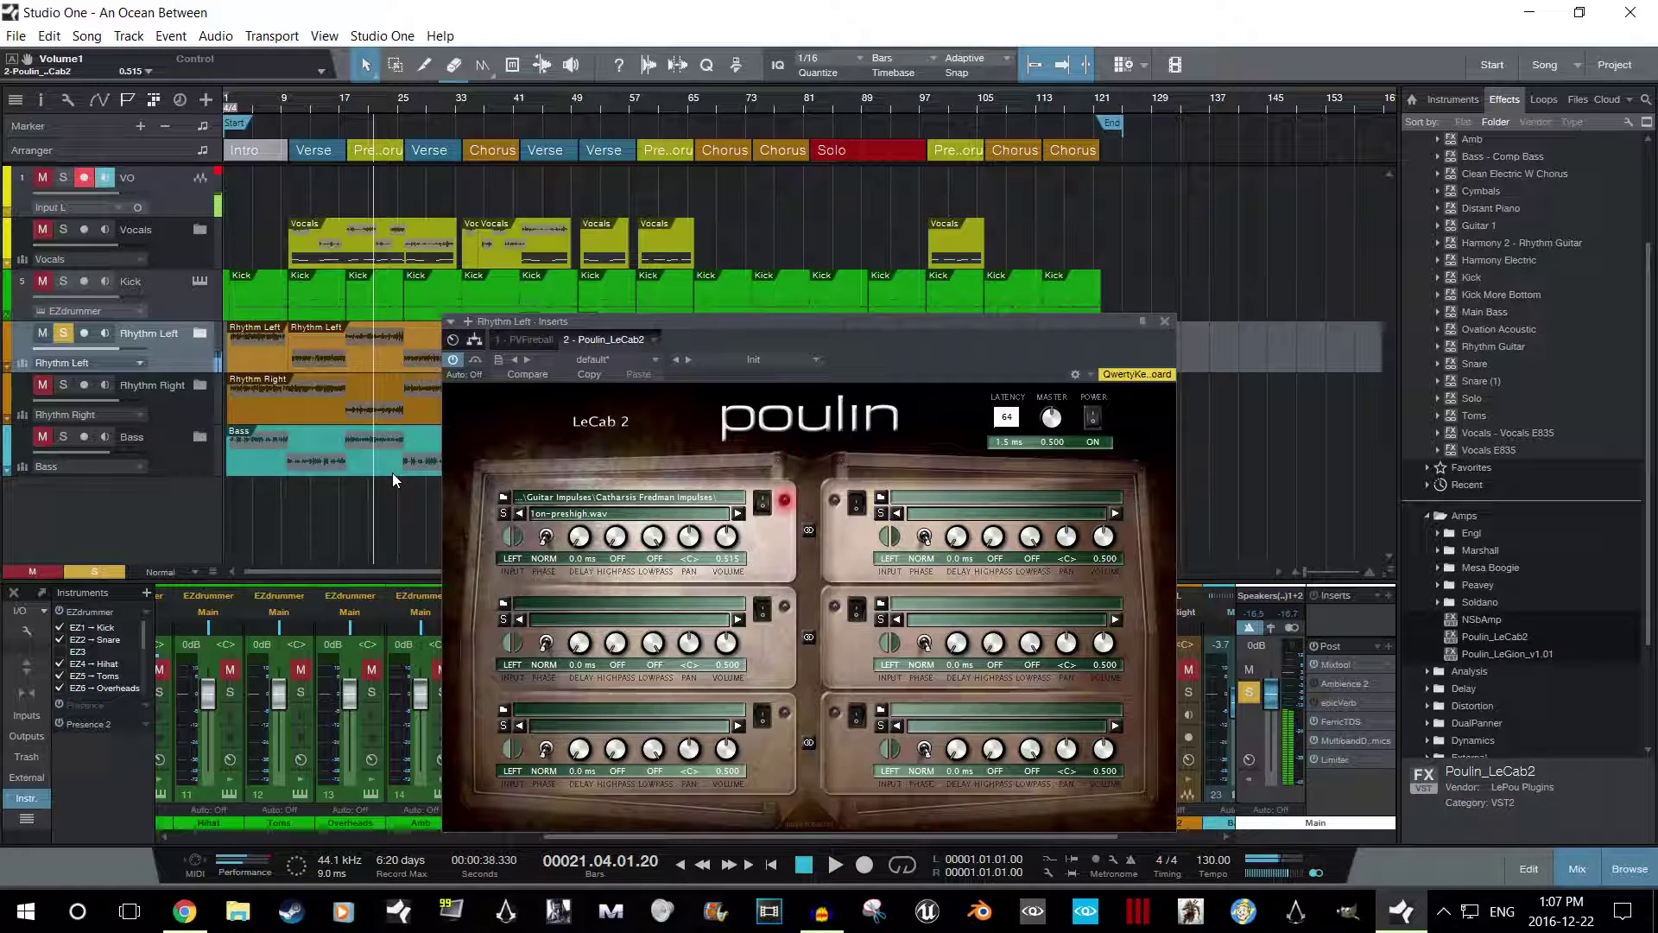
Insert the TSE808 overdrive from the Pedals folder on the Rhythm Left bus and place it ahead of PVFireball.
left_click(1438, 516)
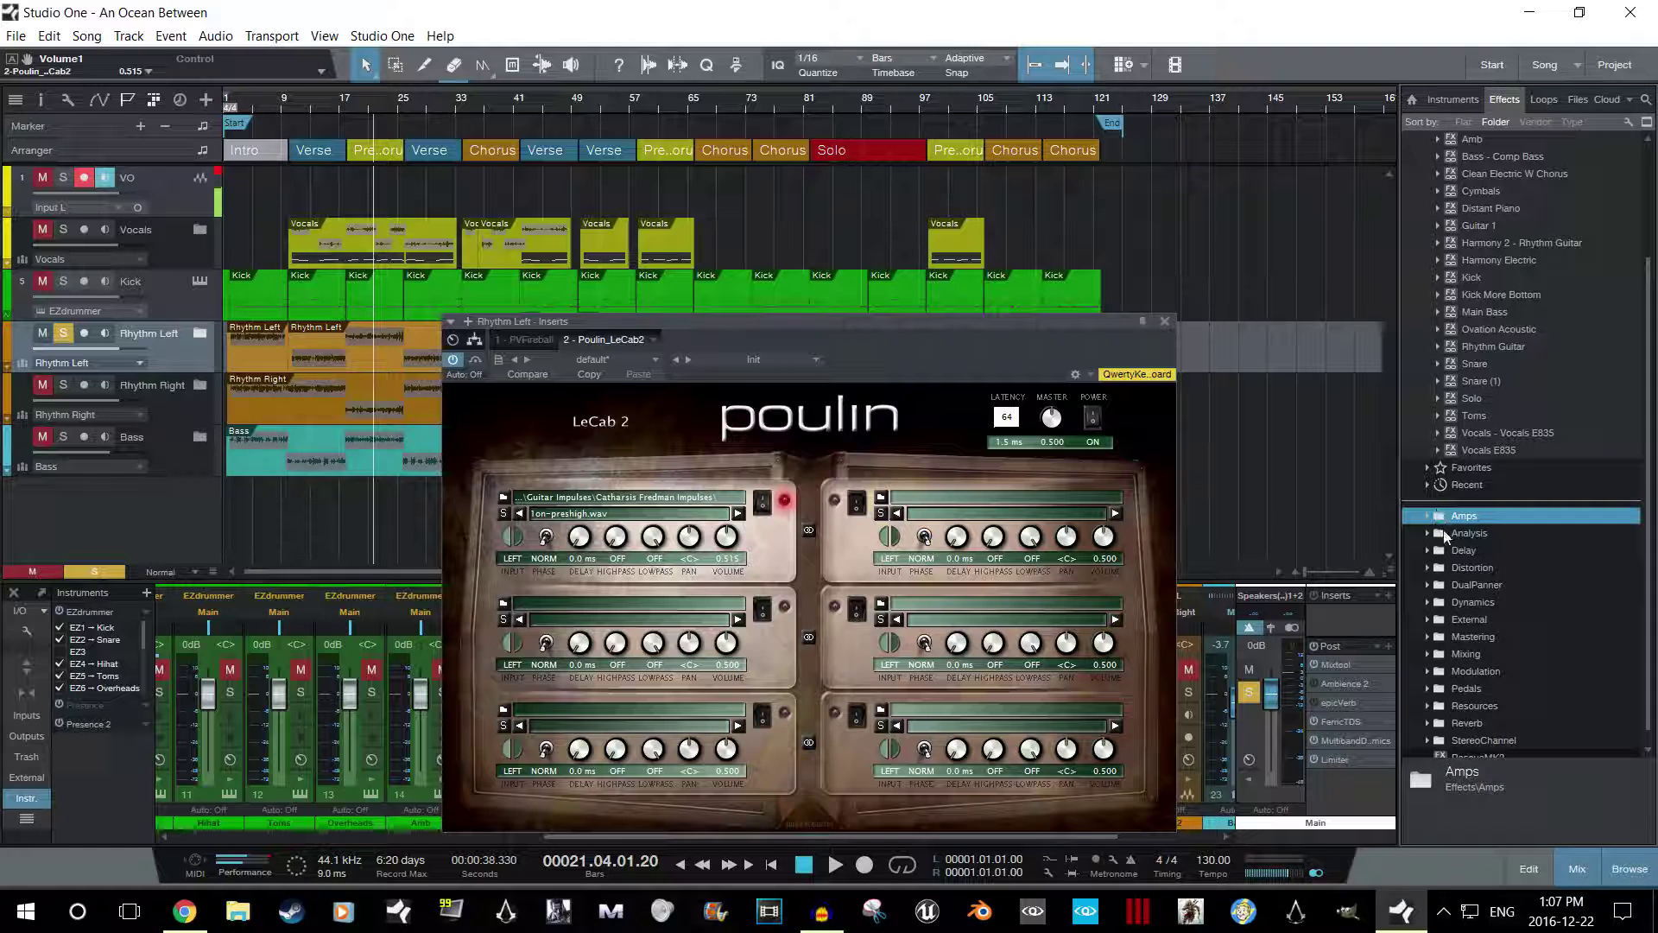
left_click(1466, 723)
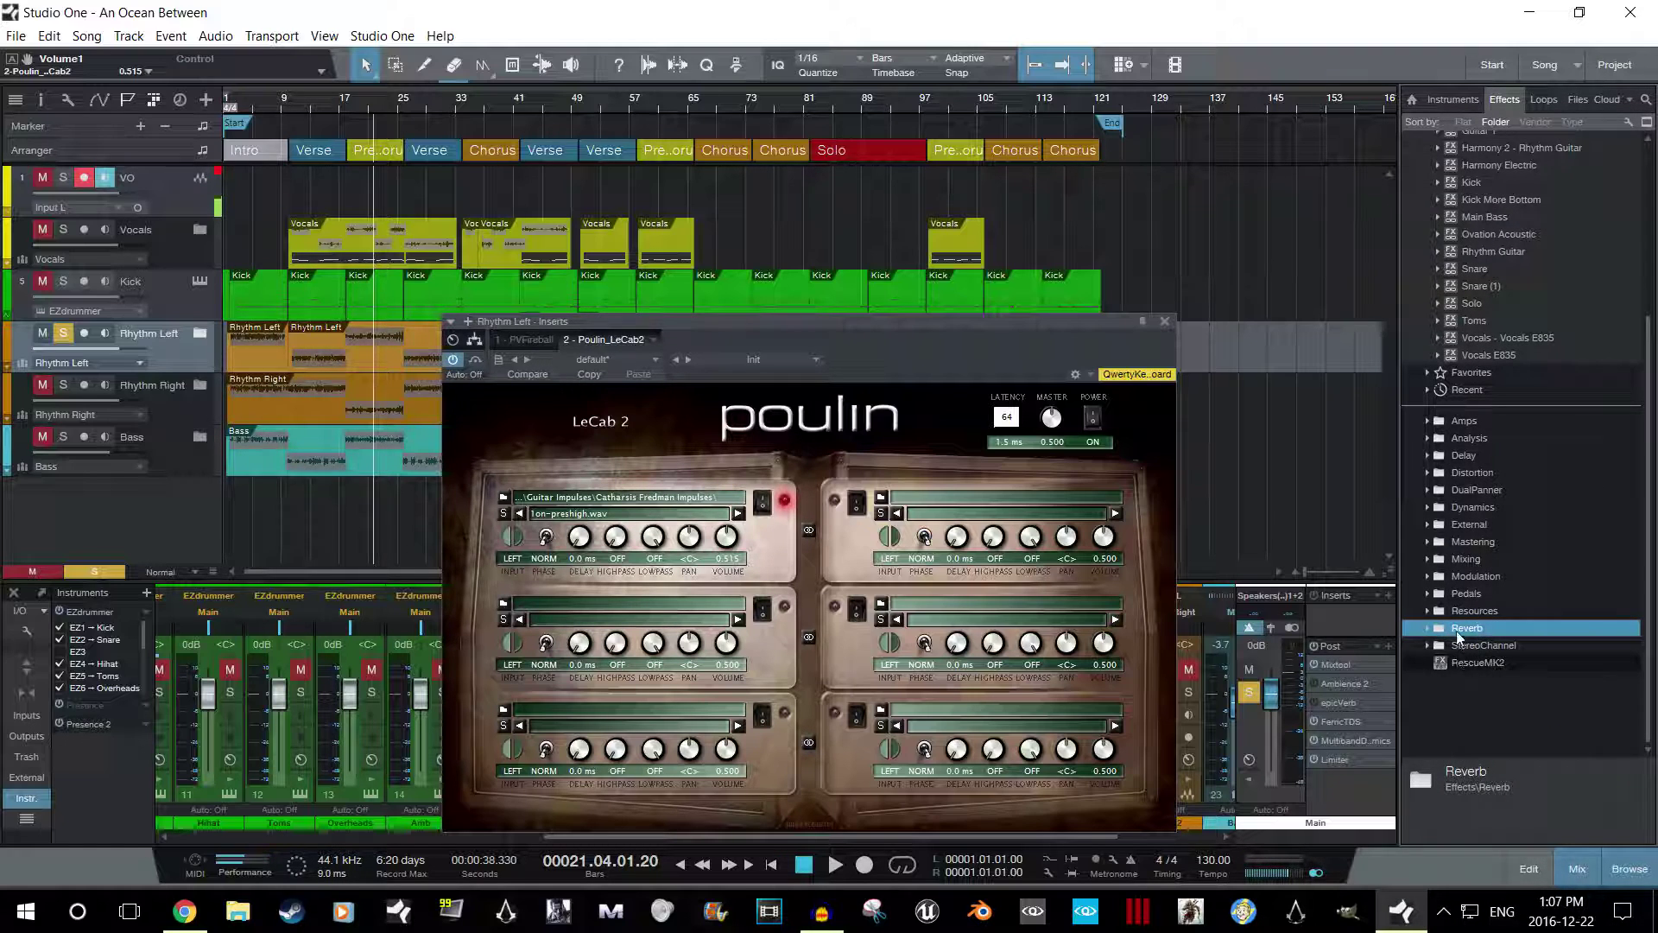
left_click(1448, 595)
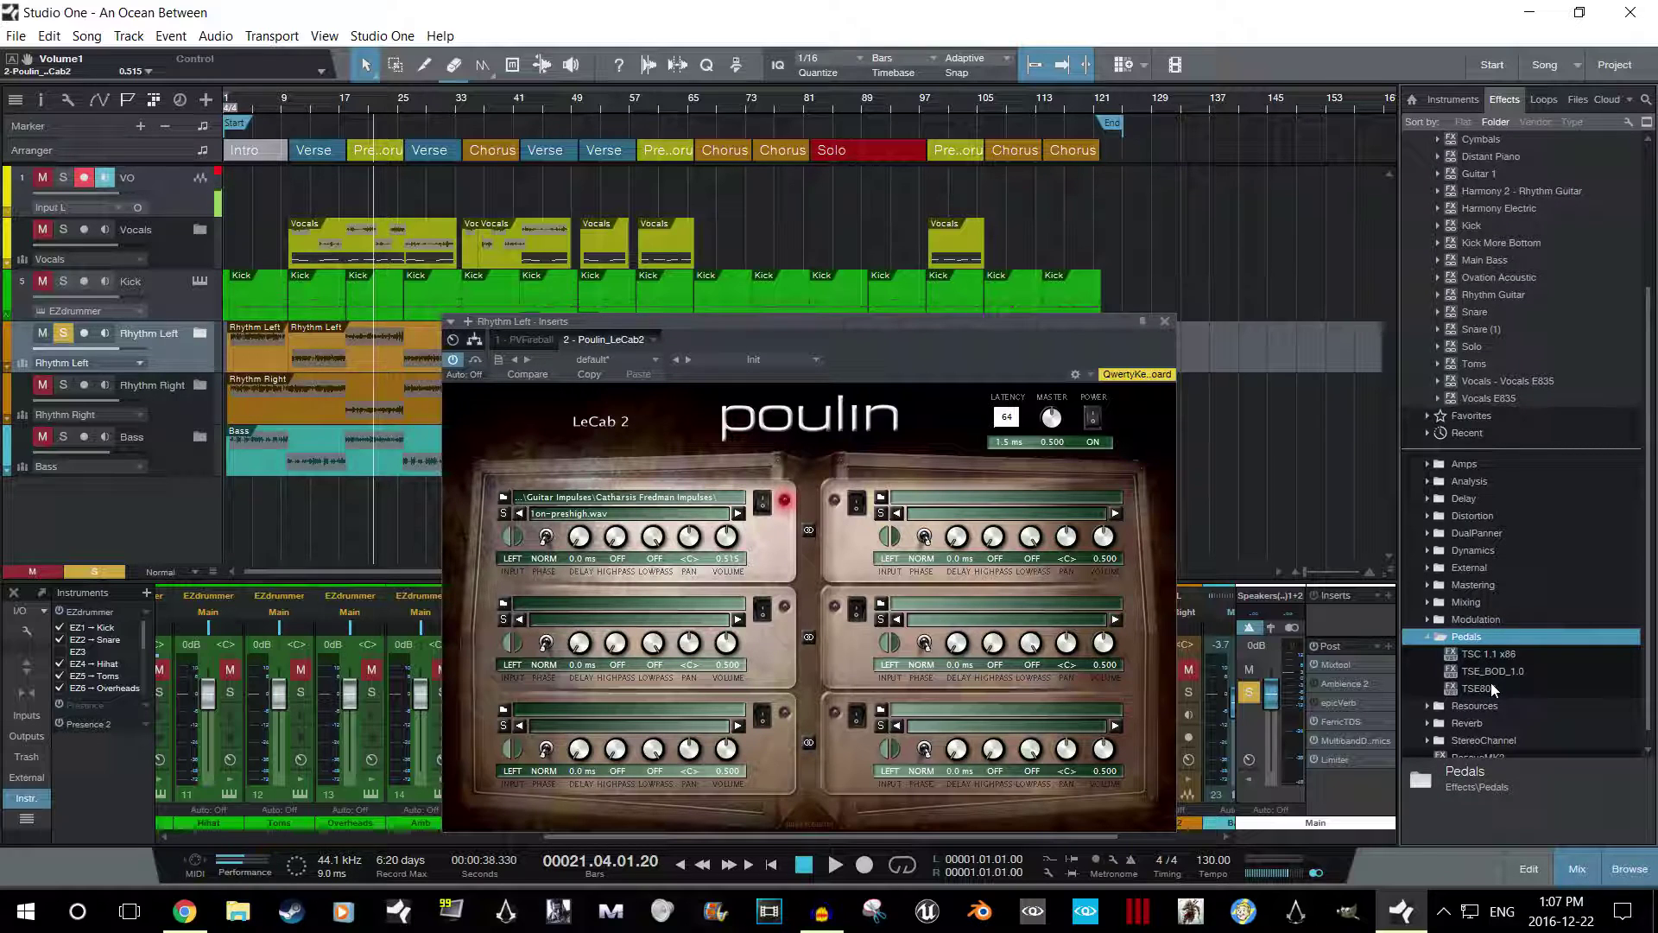
left_click_drag(1491, 686, 1372, 678)
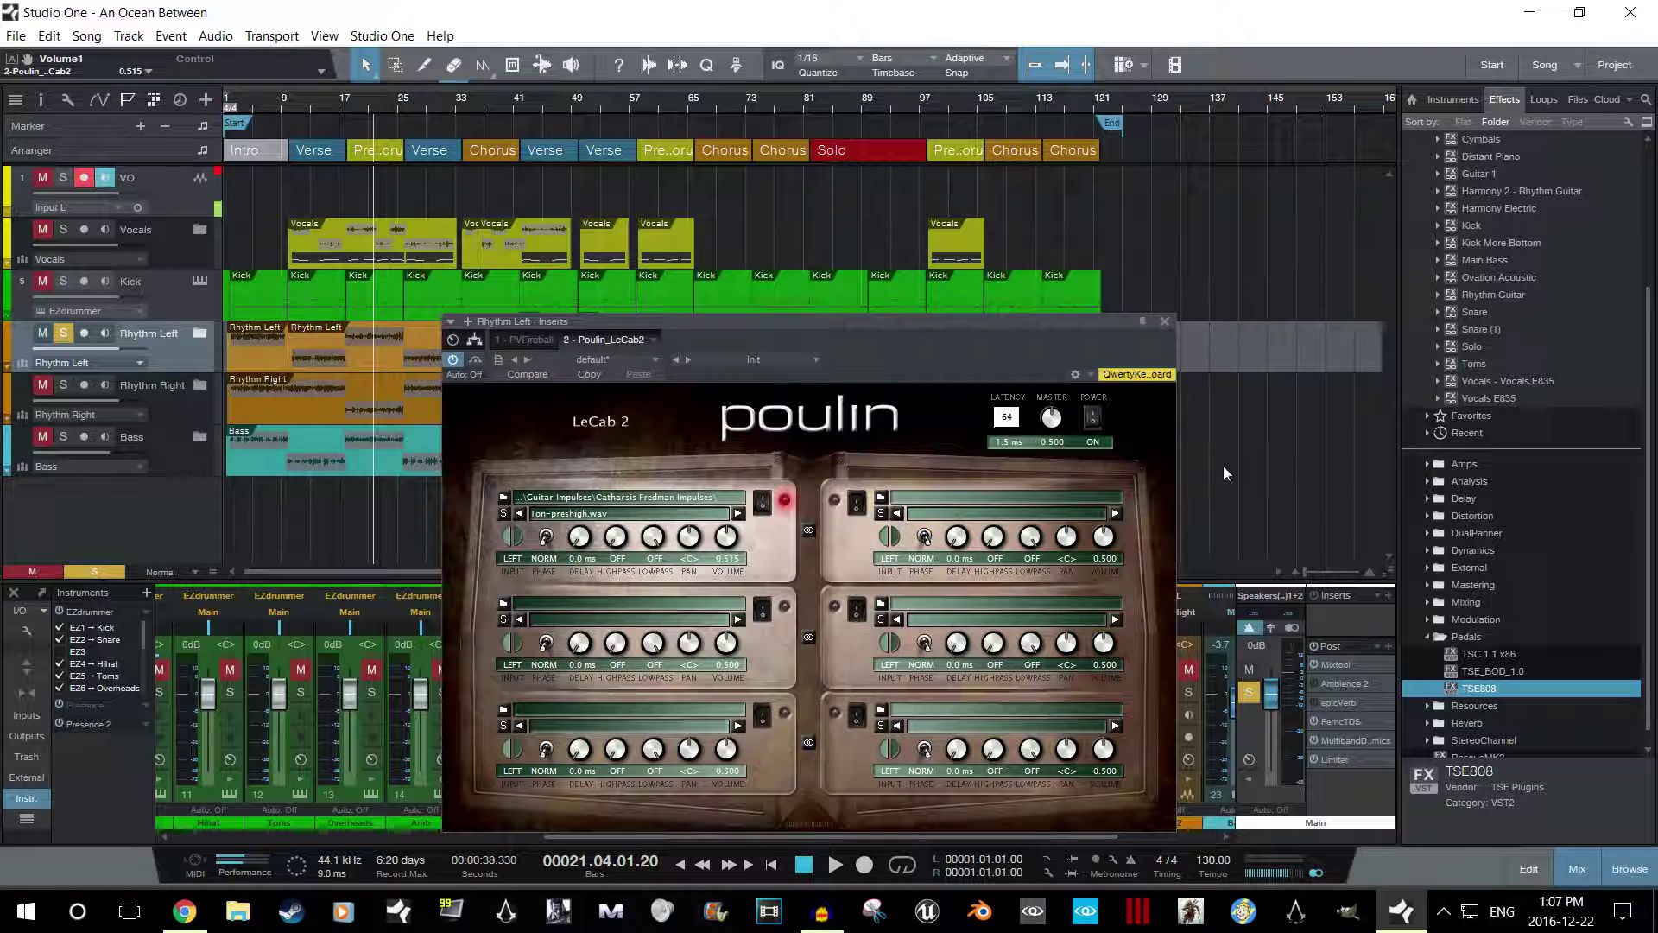
left_click_drag(628, 428, 505, 340)
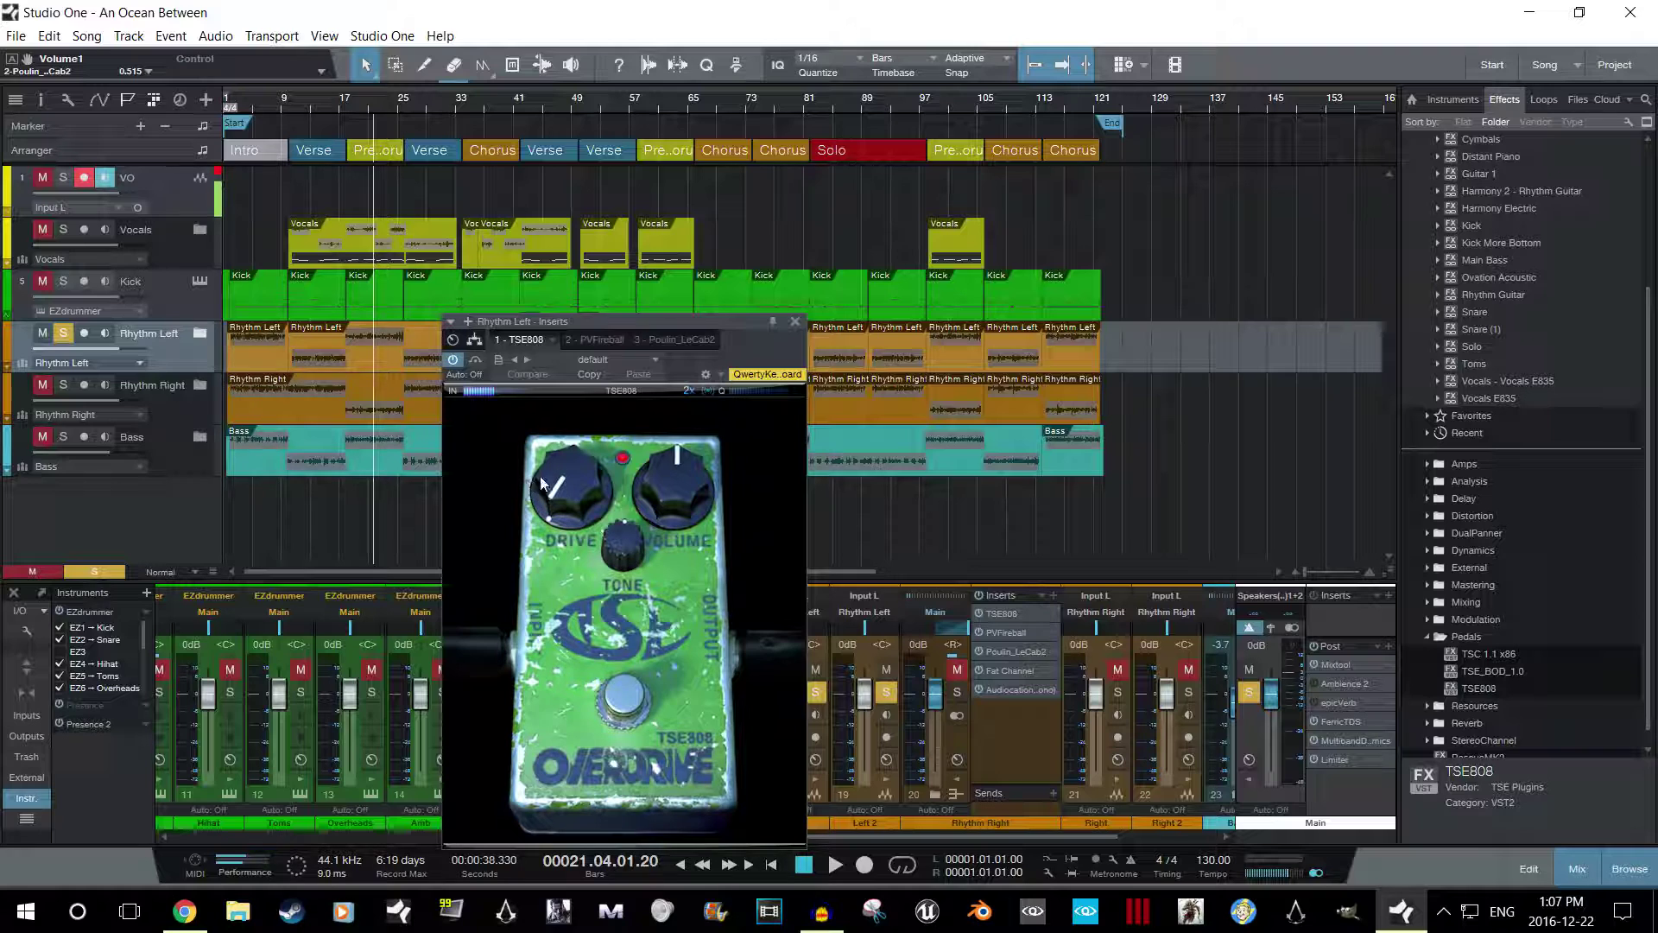
Raise the TSE808's Drive to 0.224 during playback, then stop, lower its Volume slightly and set its Tone to 0.458.
left_click(277, 527)
key("space")
left_click(583, 510)
left_click_drag(581, 501, 644, 393)
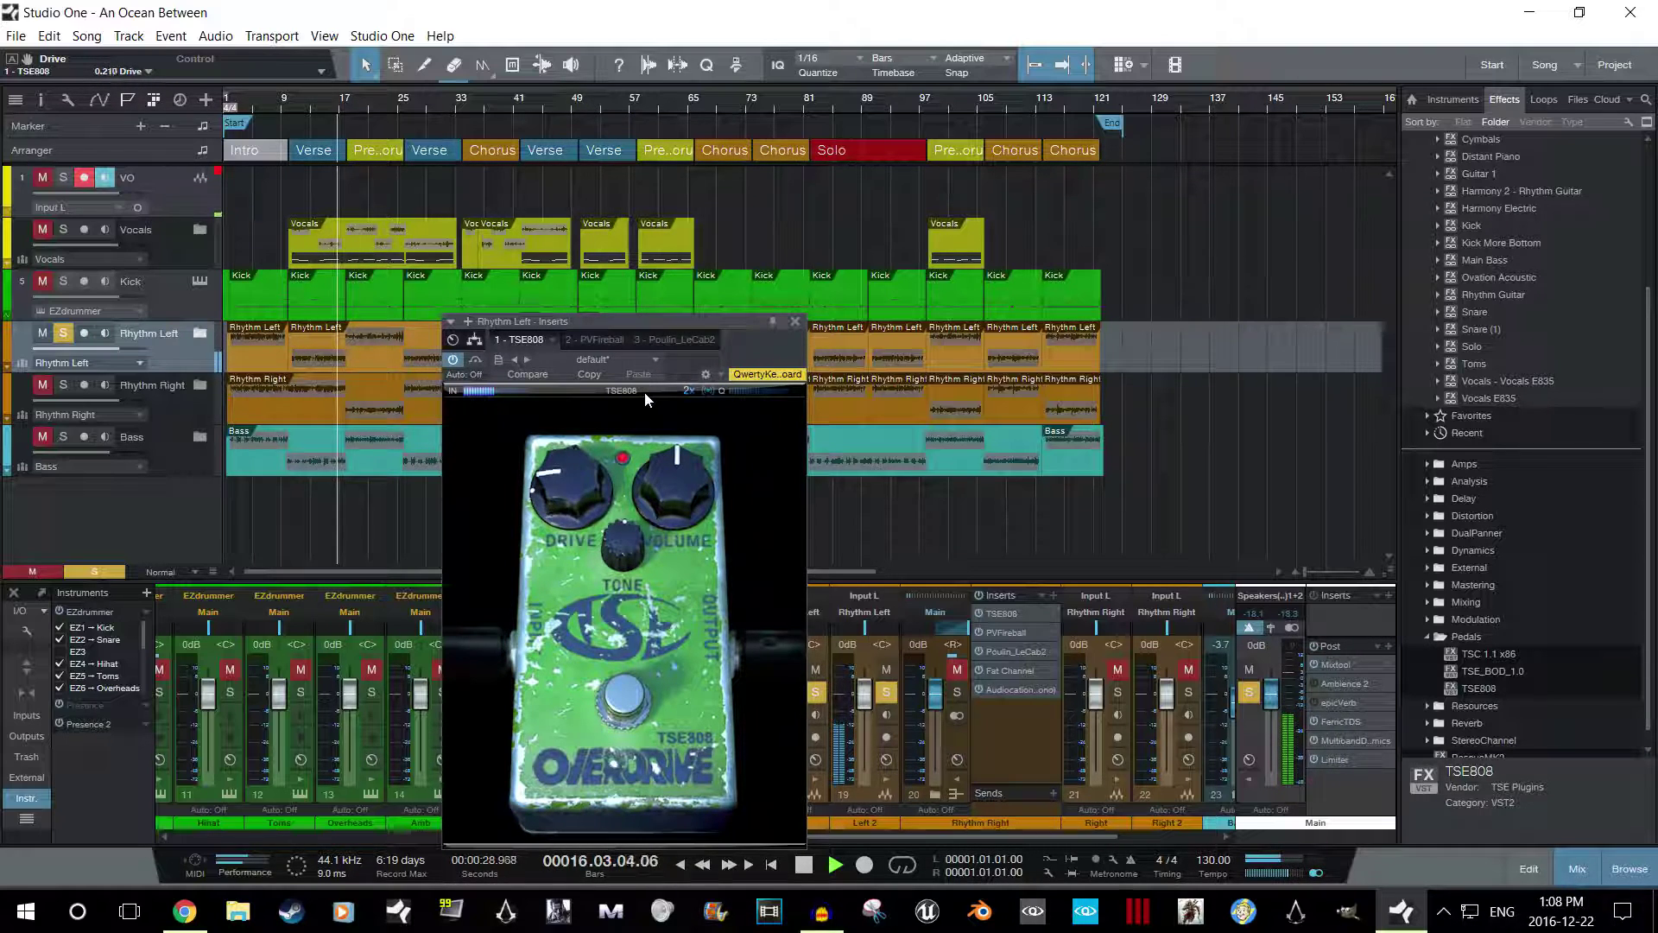
key("space")
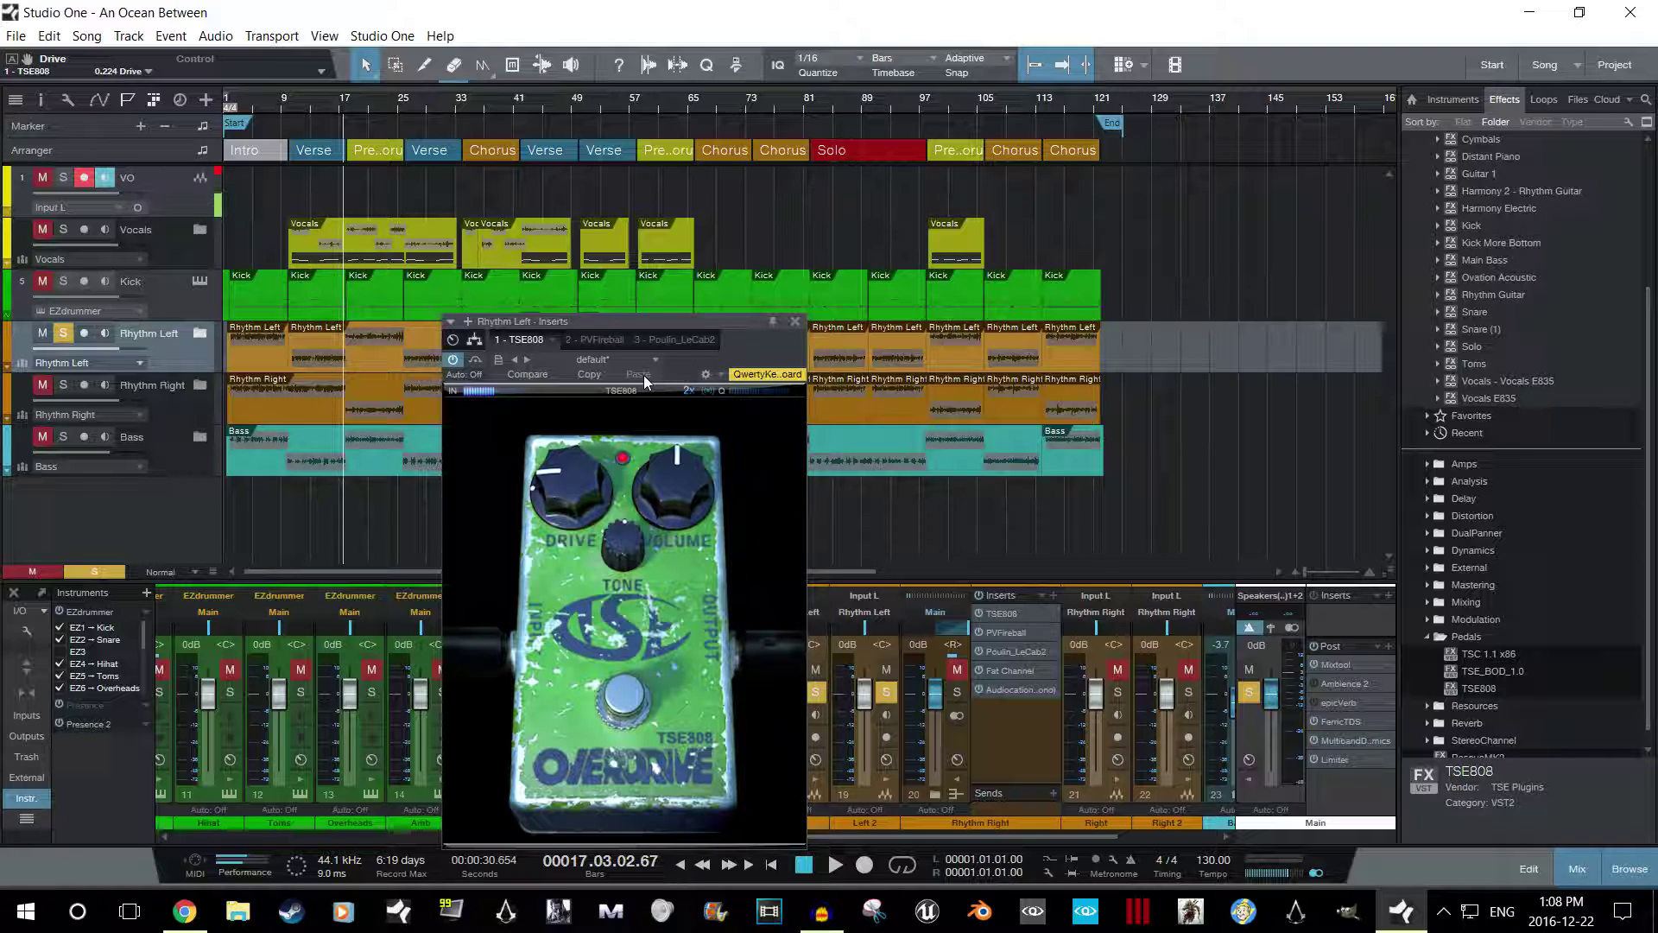
left_click_drag(658, 482, 629, 510)
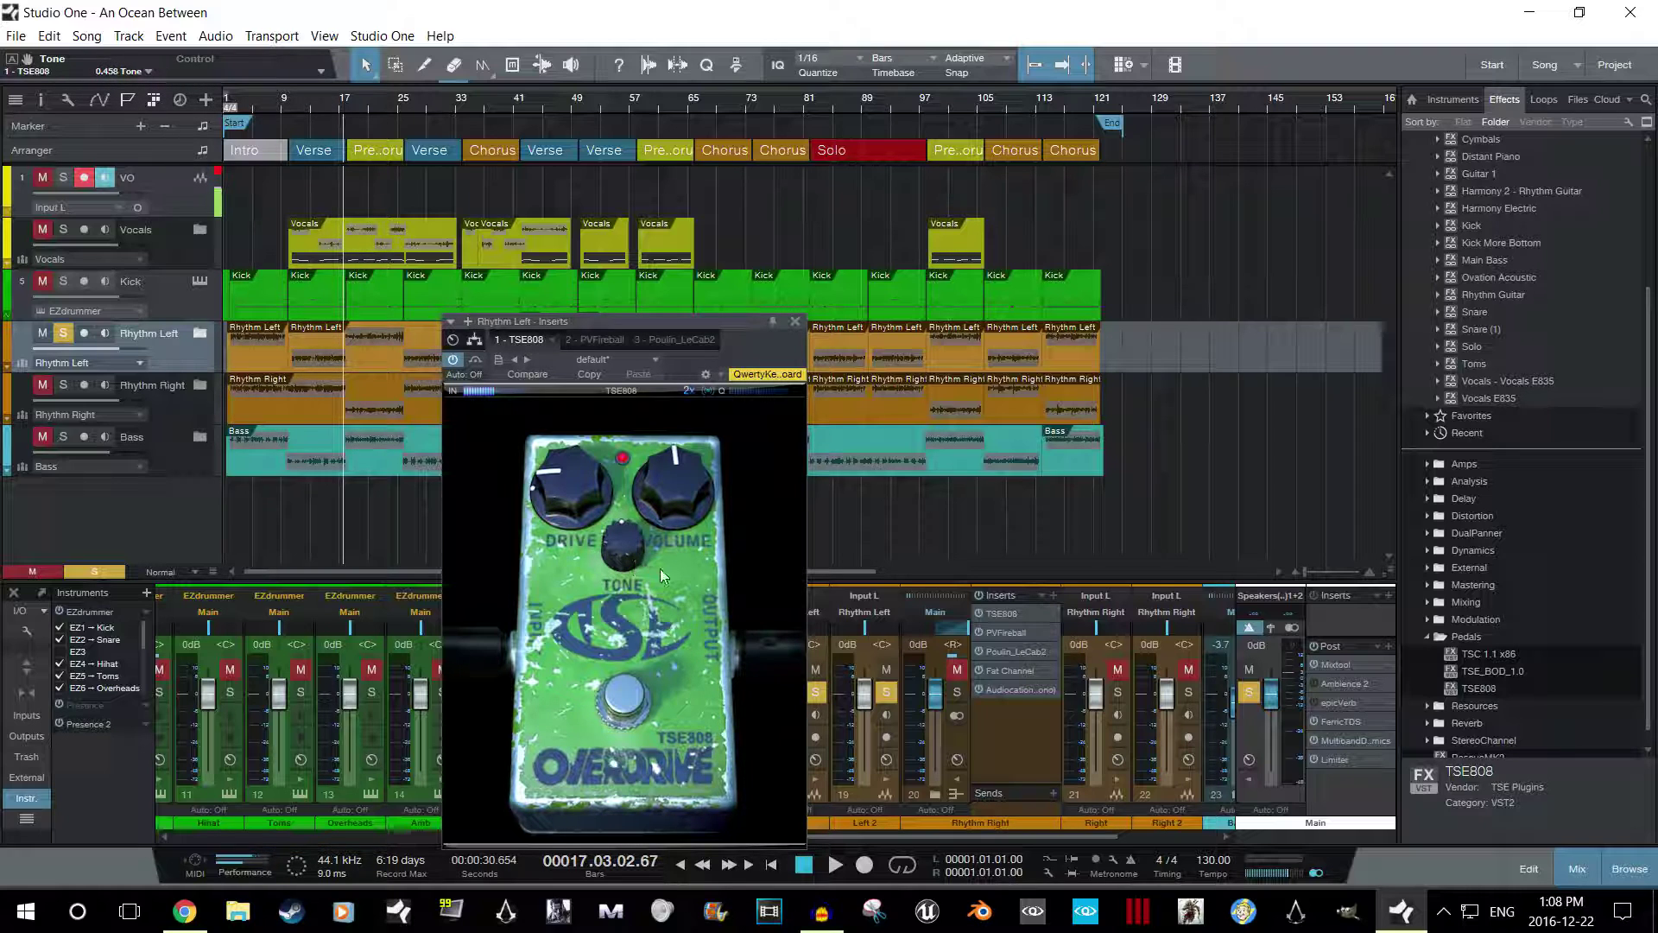
Open PVFireball on Rhythm Left and play a short passage while trying out its Volume control.
left_click(596, 339)
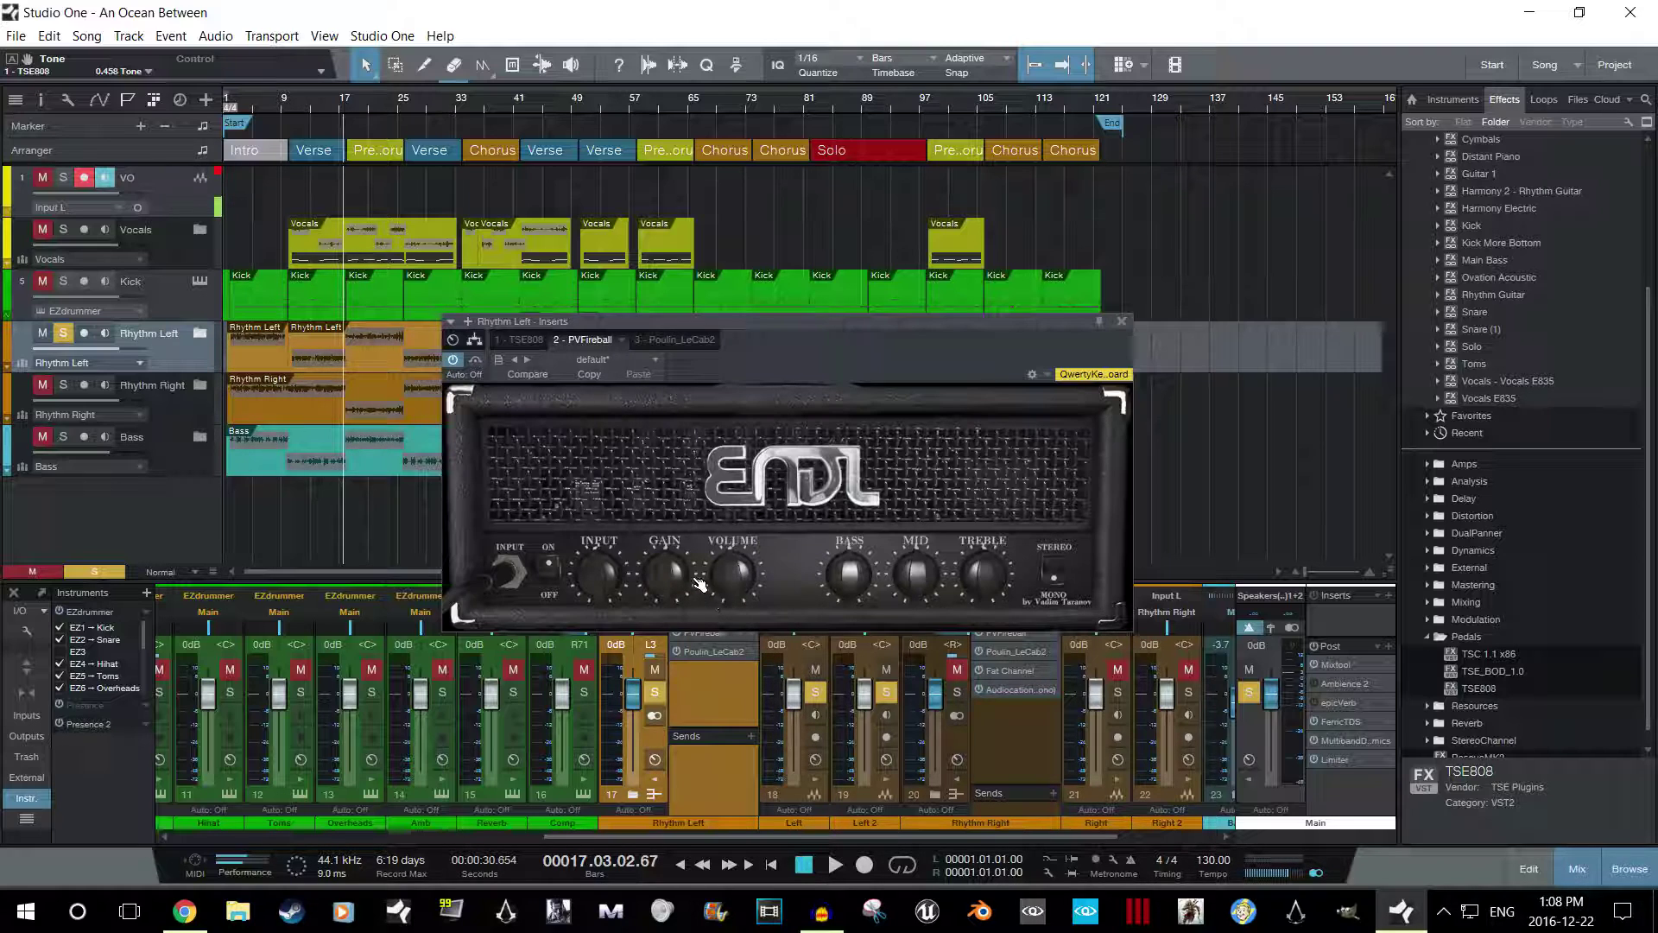
key("space")
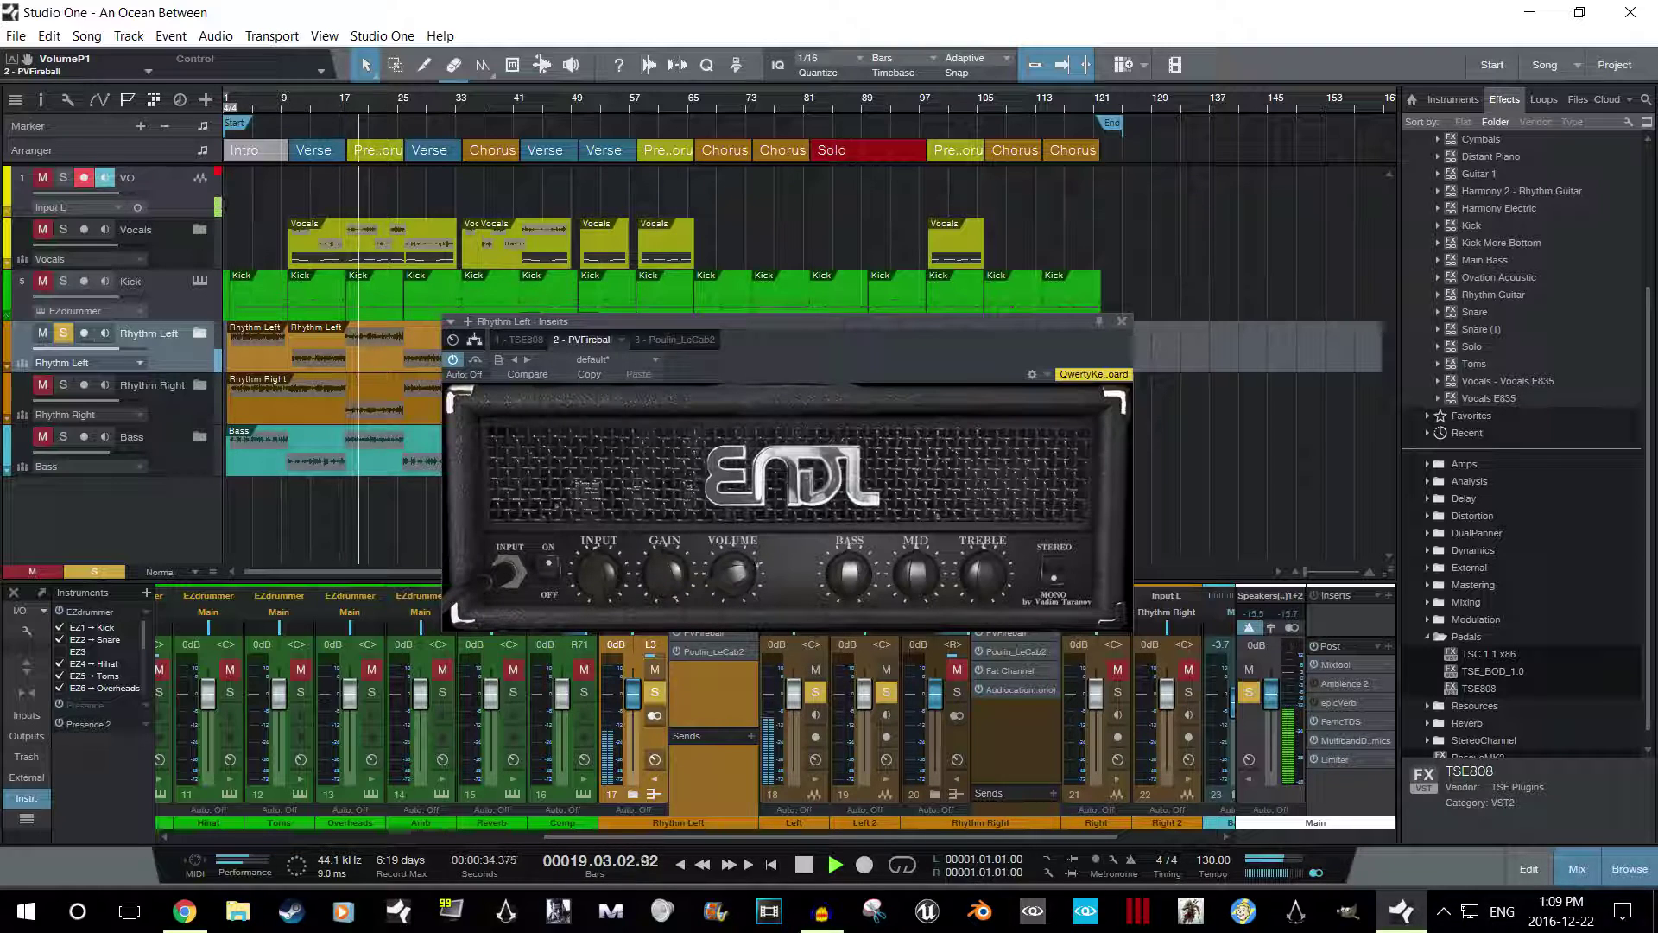
key("space")
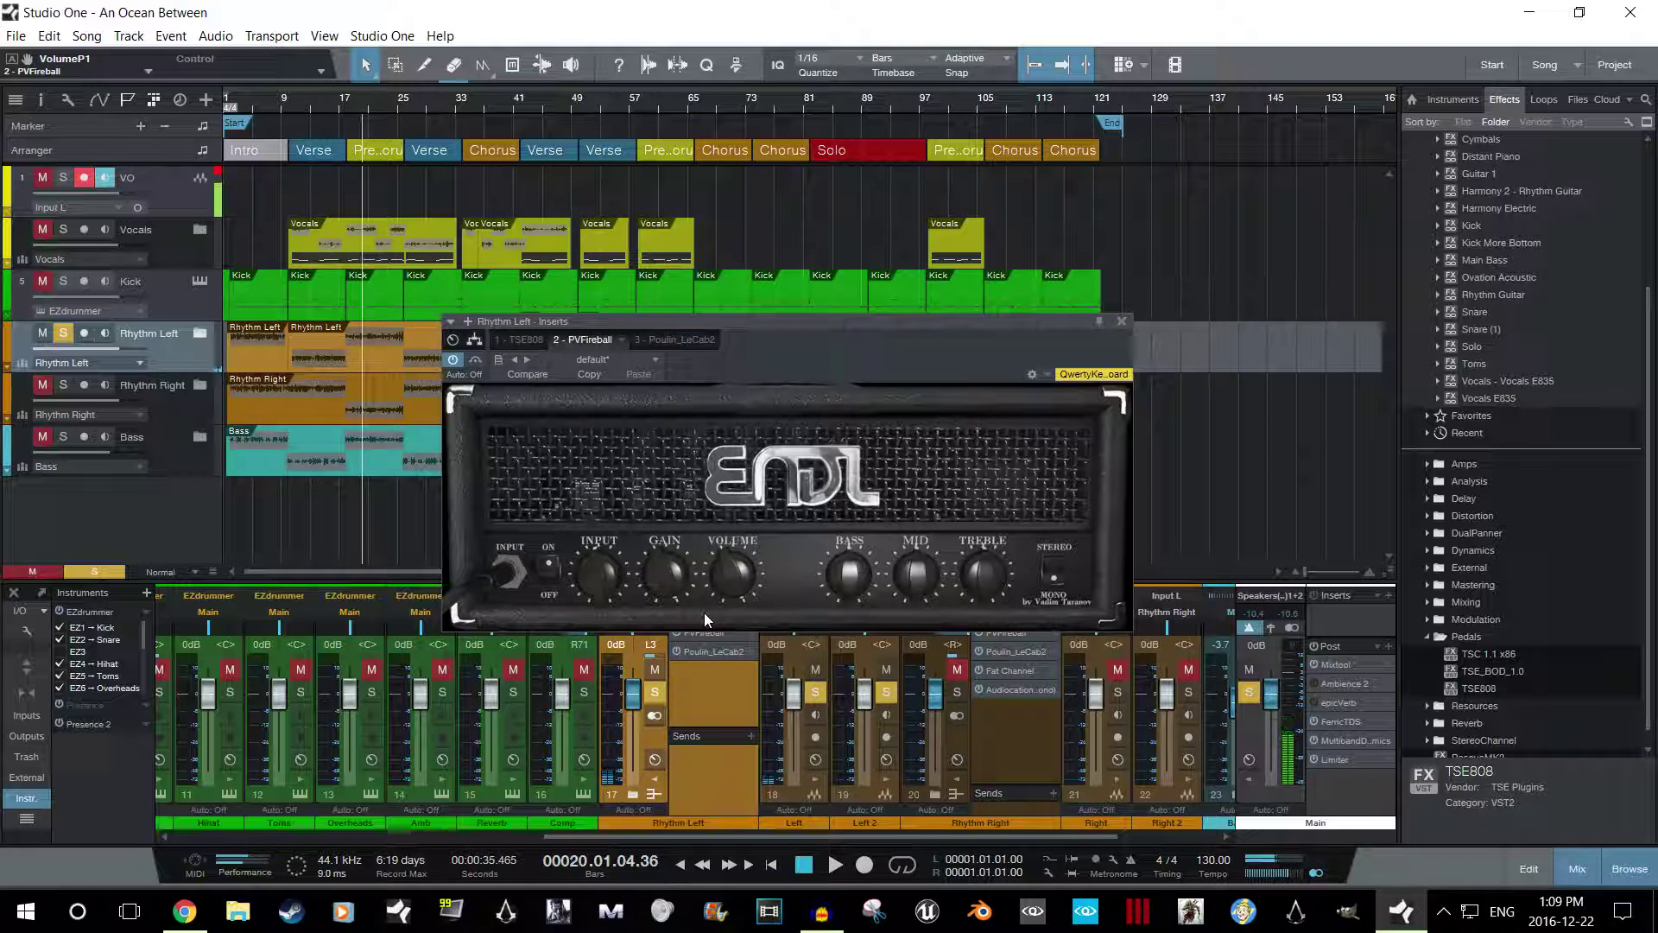
Set LeCab2's first cab slot volume and its master output to 1.000, then close the plug-in window.
left_click(698, 339)
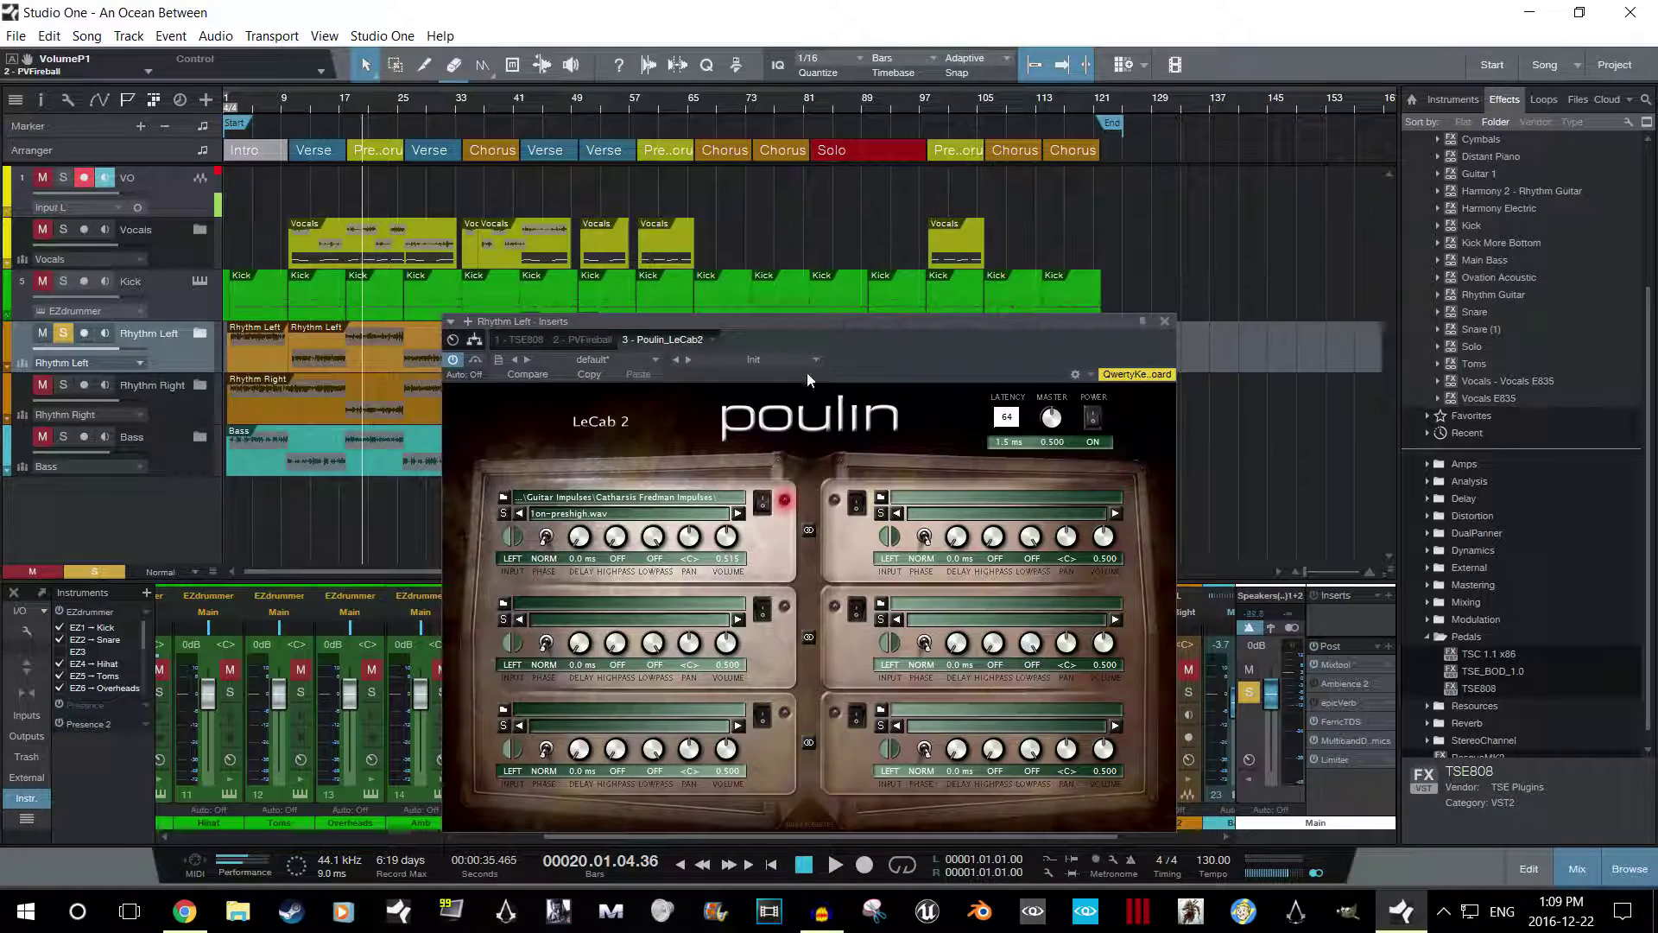
left_click(622, 513)
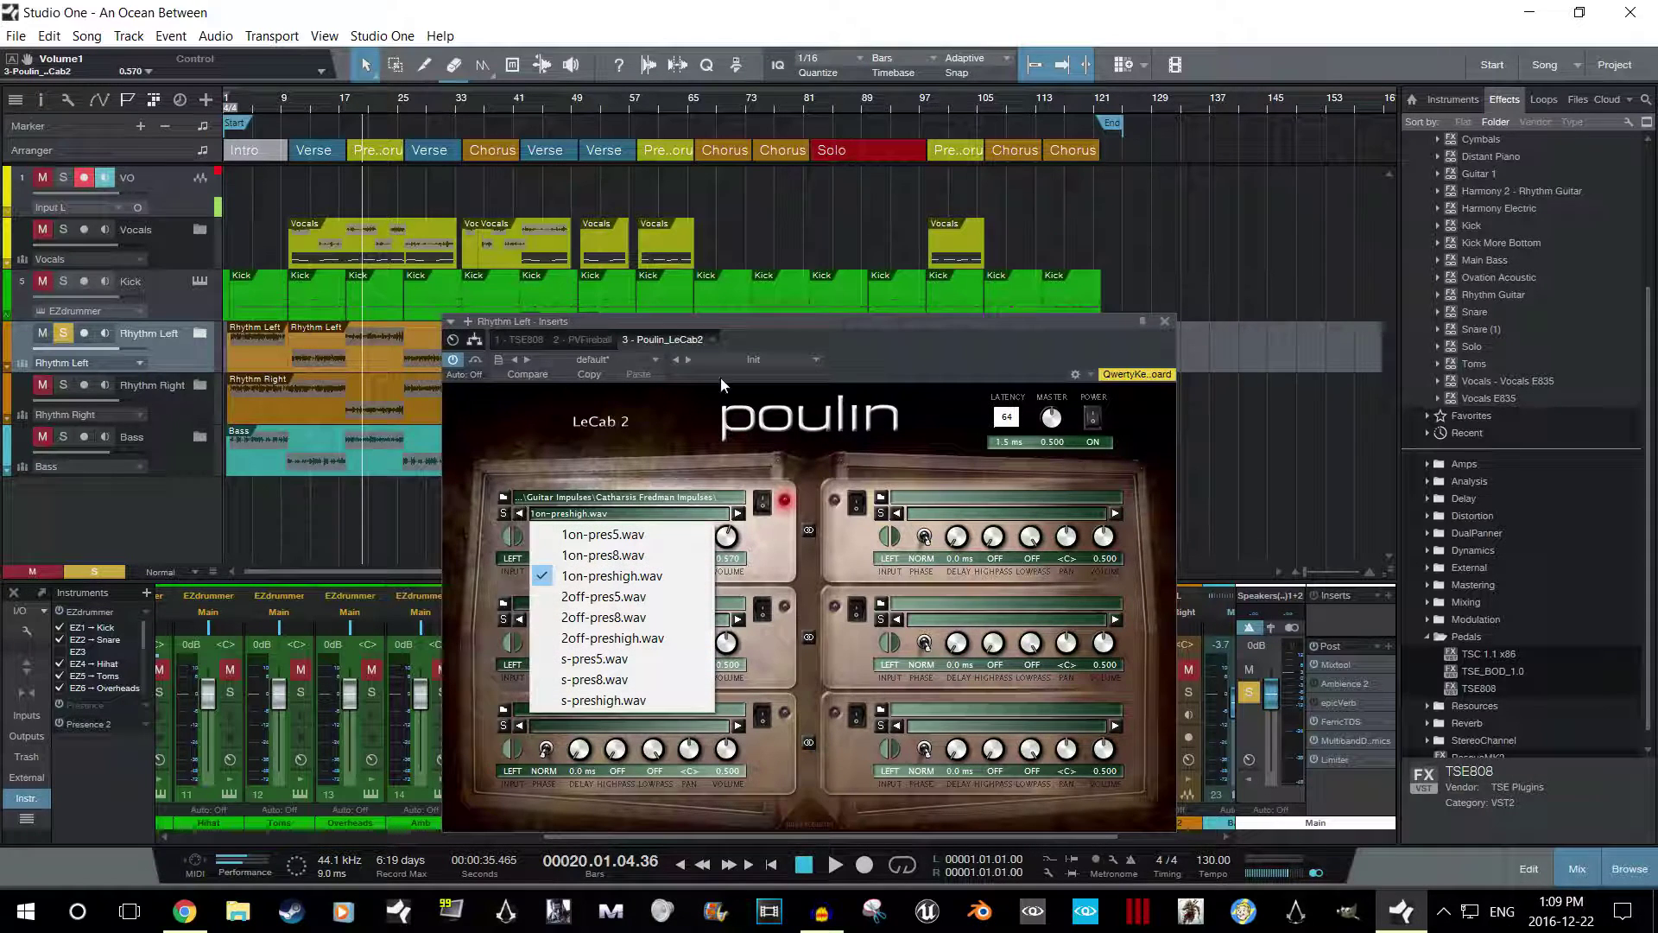
left_click(726, 537)
left_click_drag(726, 536, 729, 441)
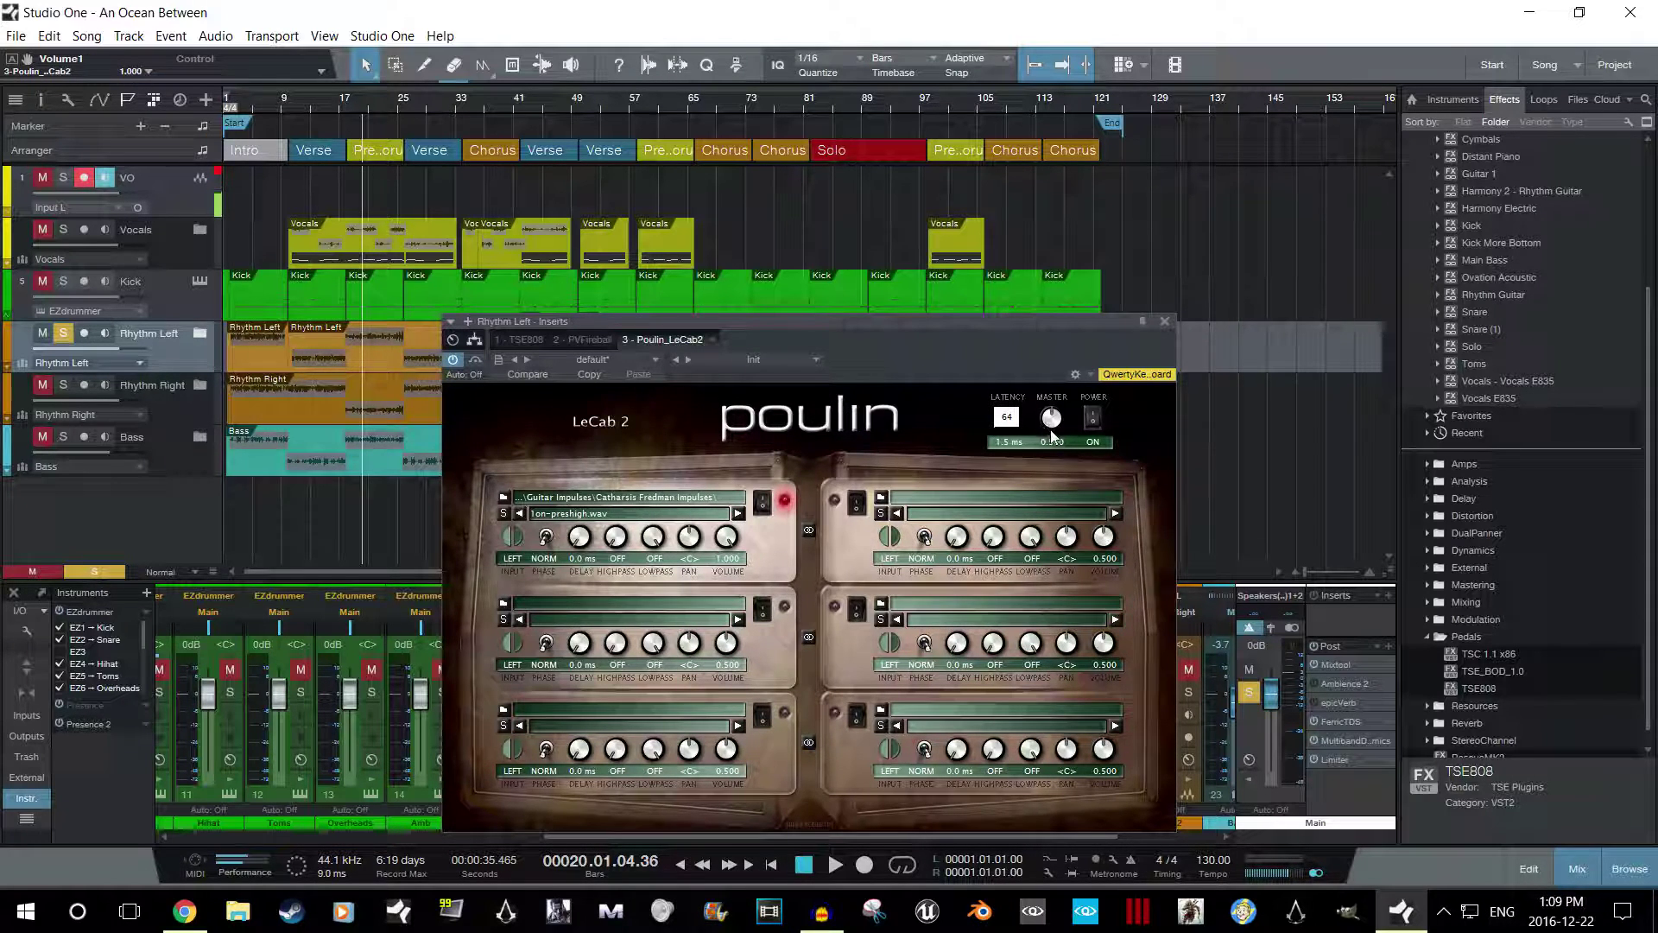
left_click(1164, 321)
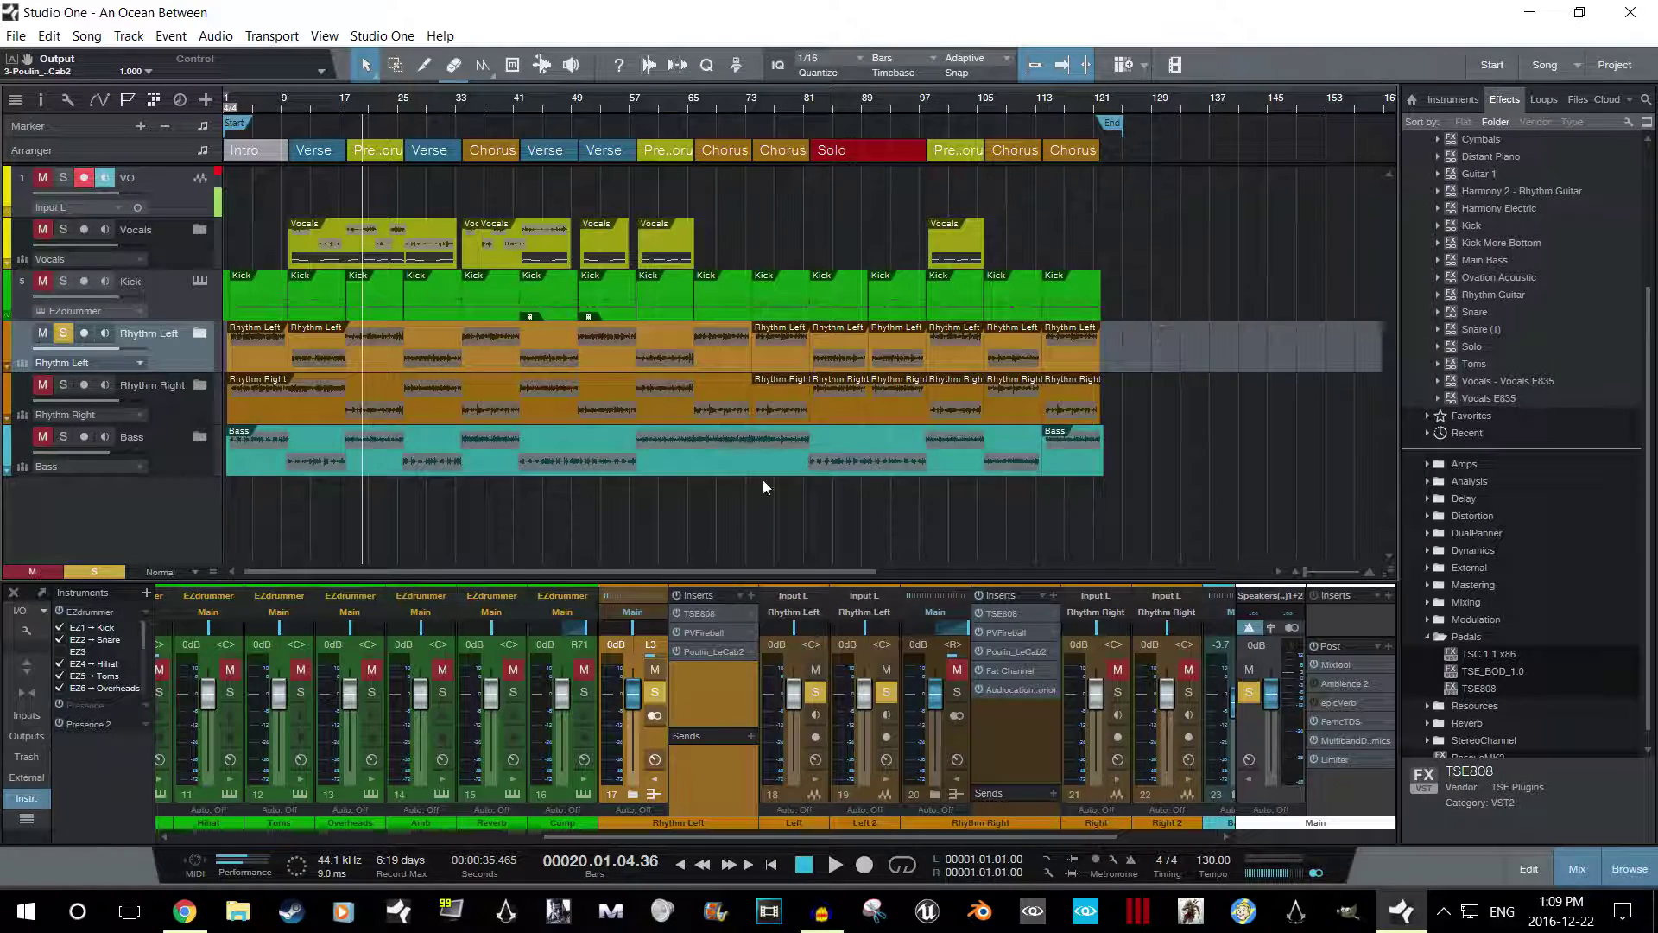
Lower the Rhythm Left bus fader to -12.0 dB and listen to a short passage.
left_click_drag(637, 691, 636, 720)
key("space")
key("space")
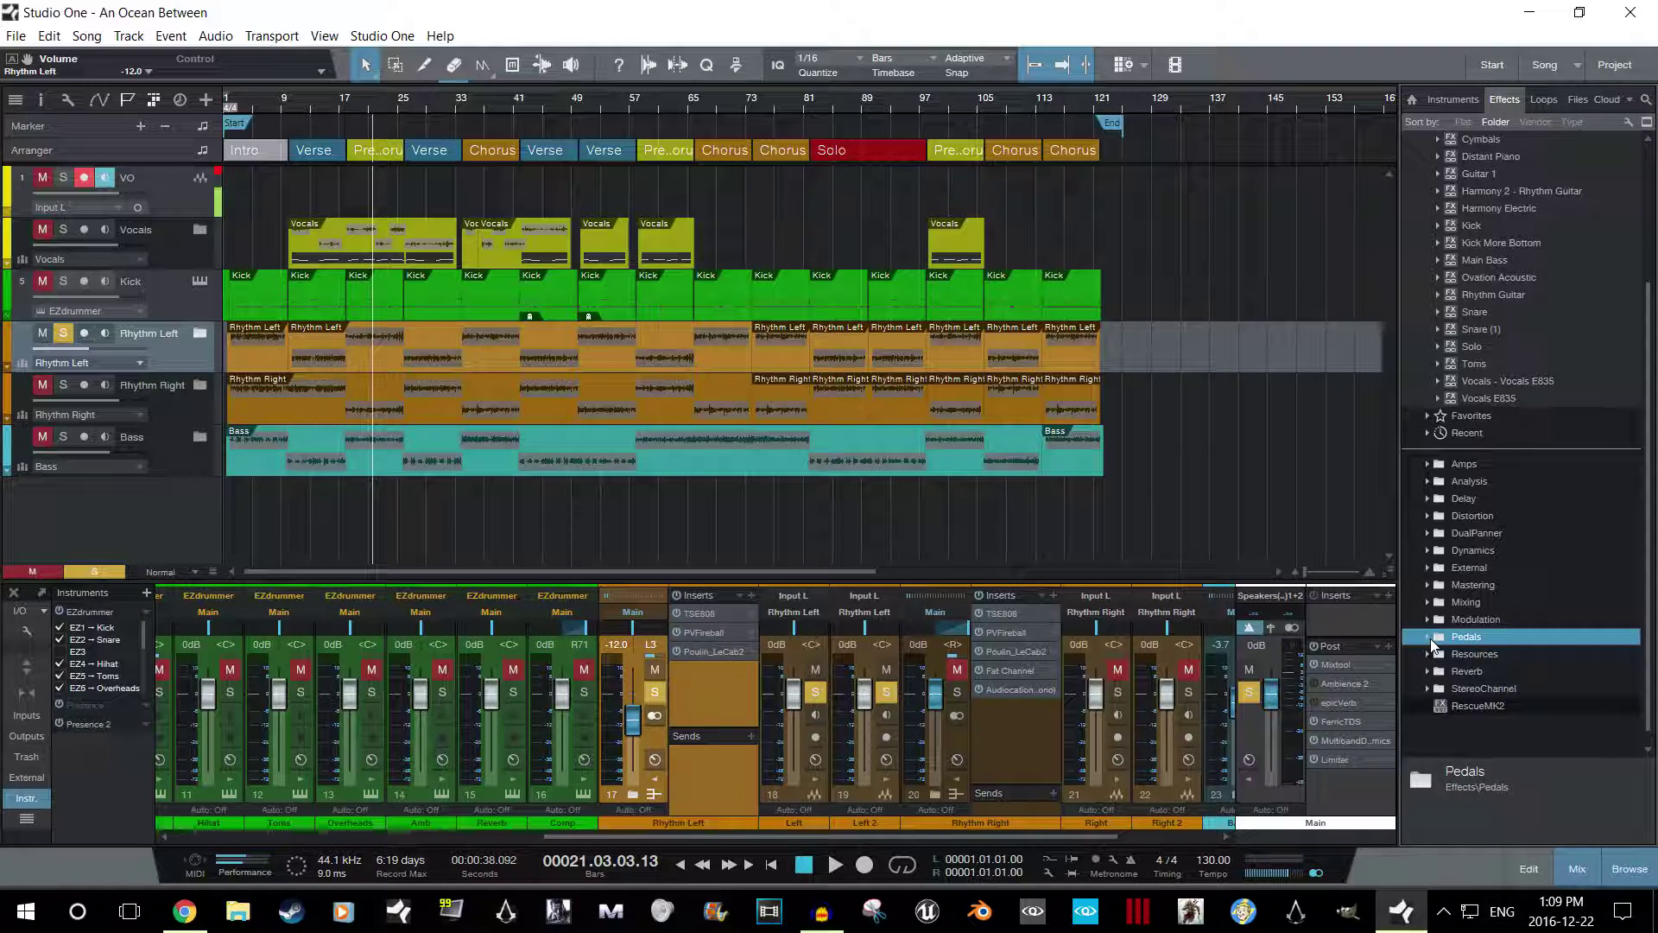
Insert Fat Channel from the Mixing folder after Poulin_LeCab2 on the Rhythm Left bus.
double_click(1452, 602)
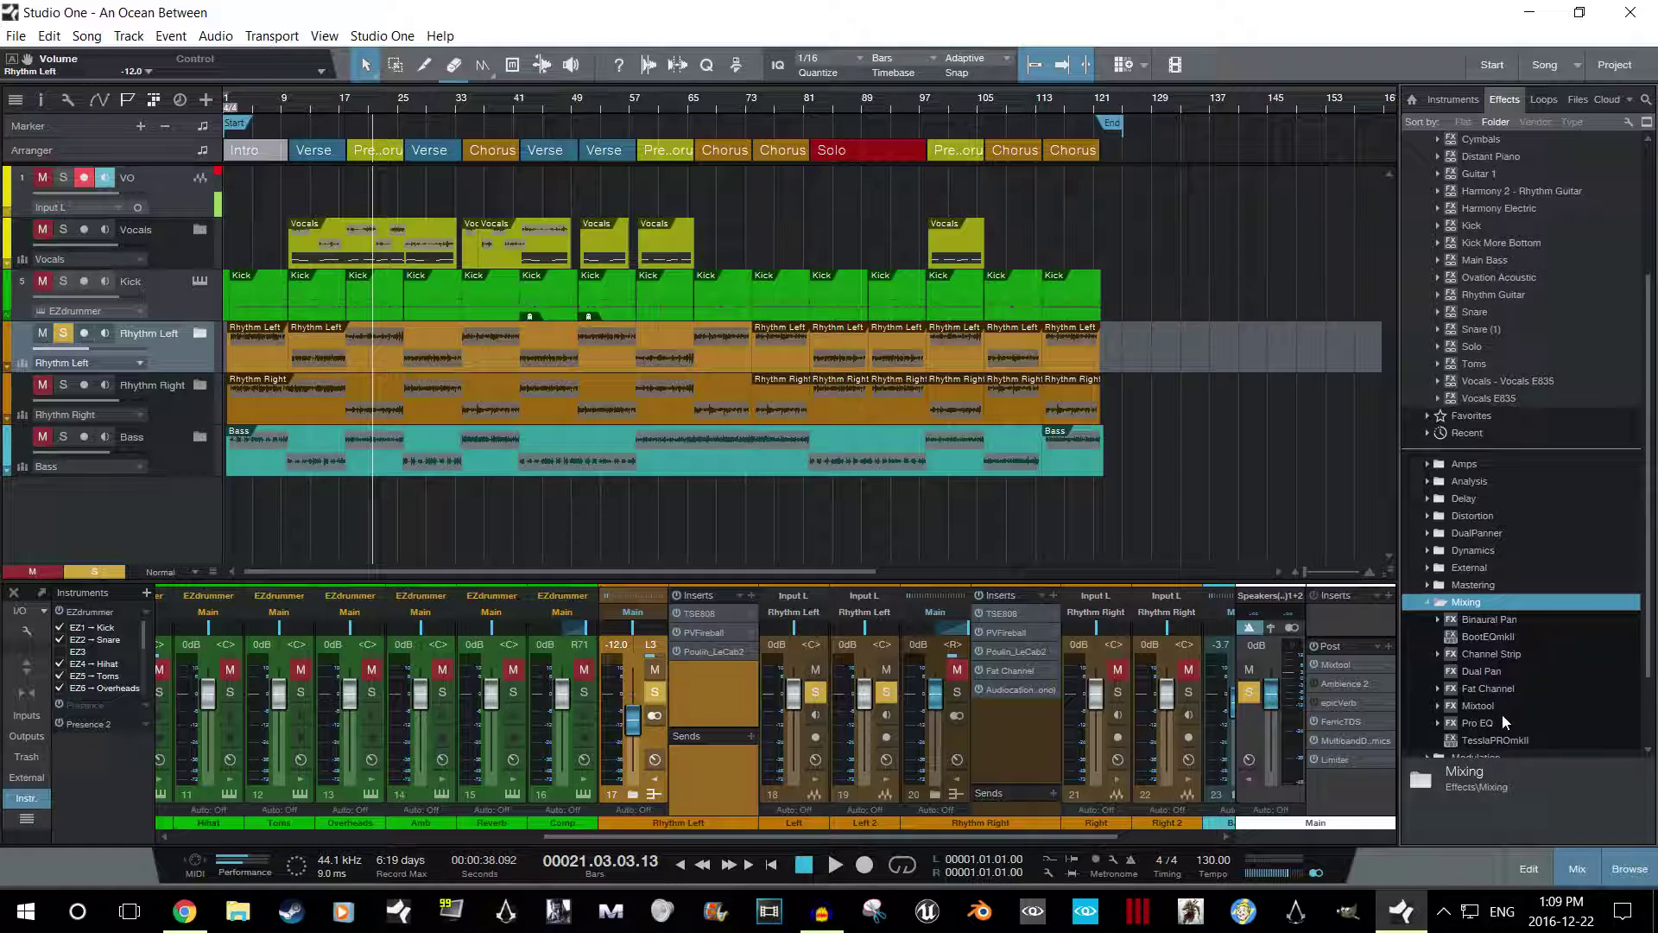
left_click(1497, 691)
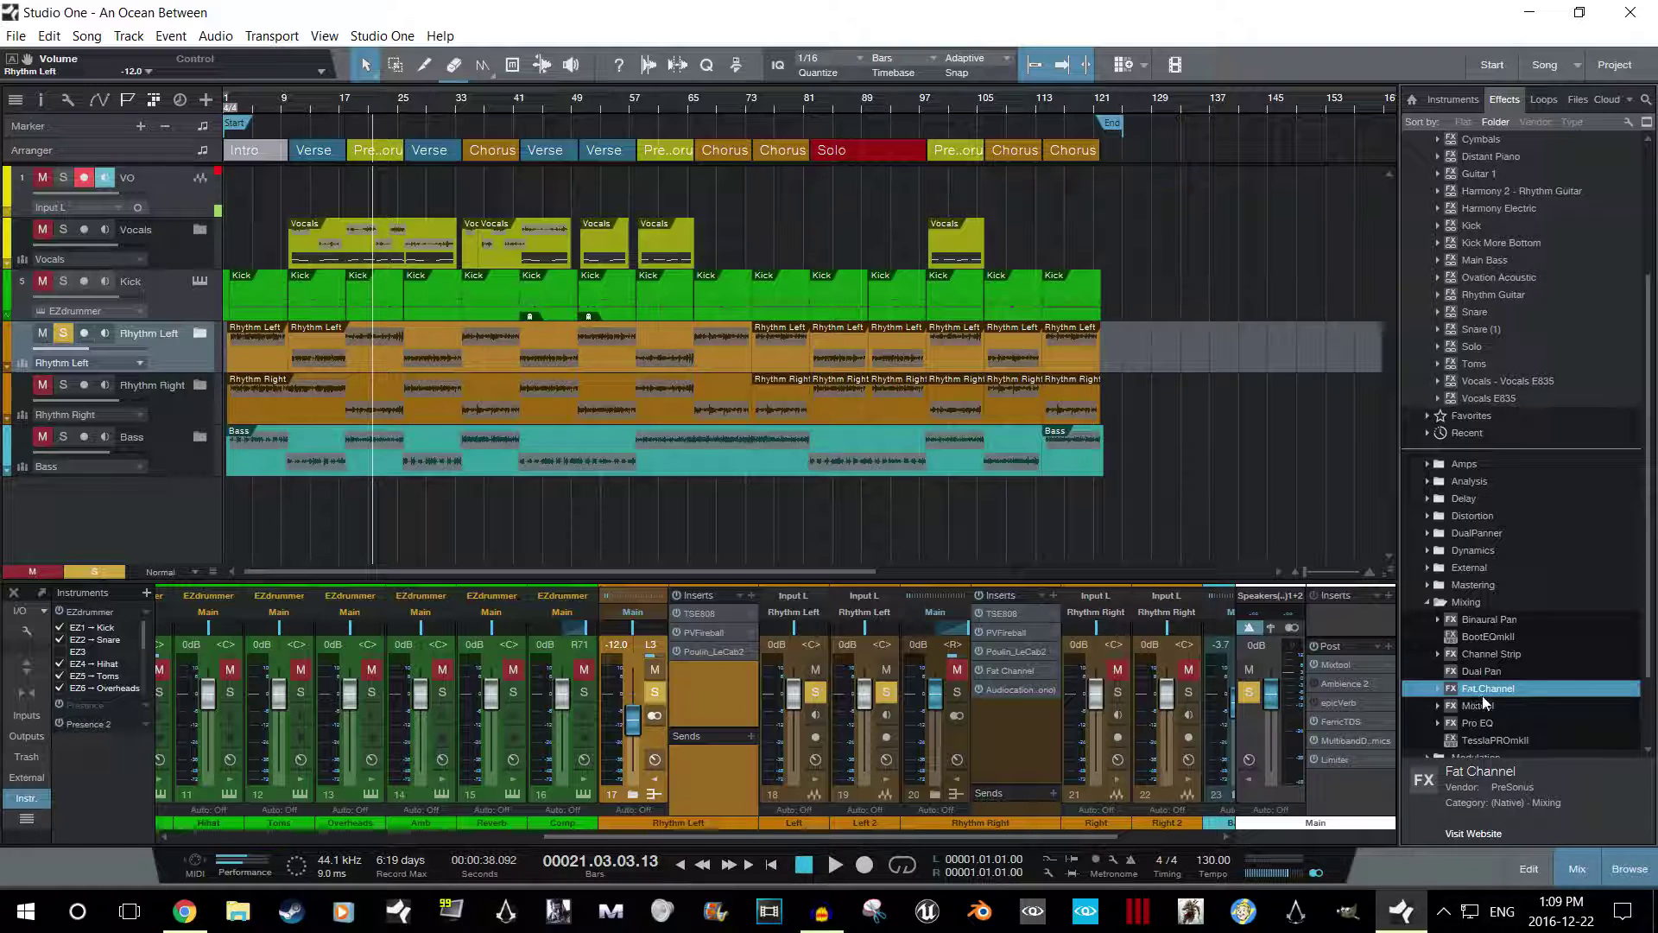
left_click_drag(1518, 691, 706, 688)
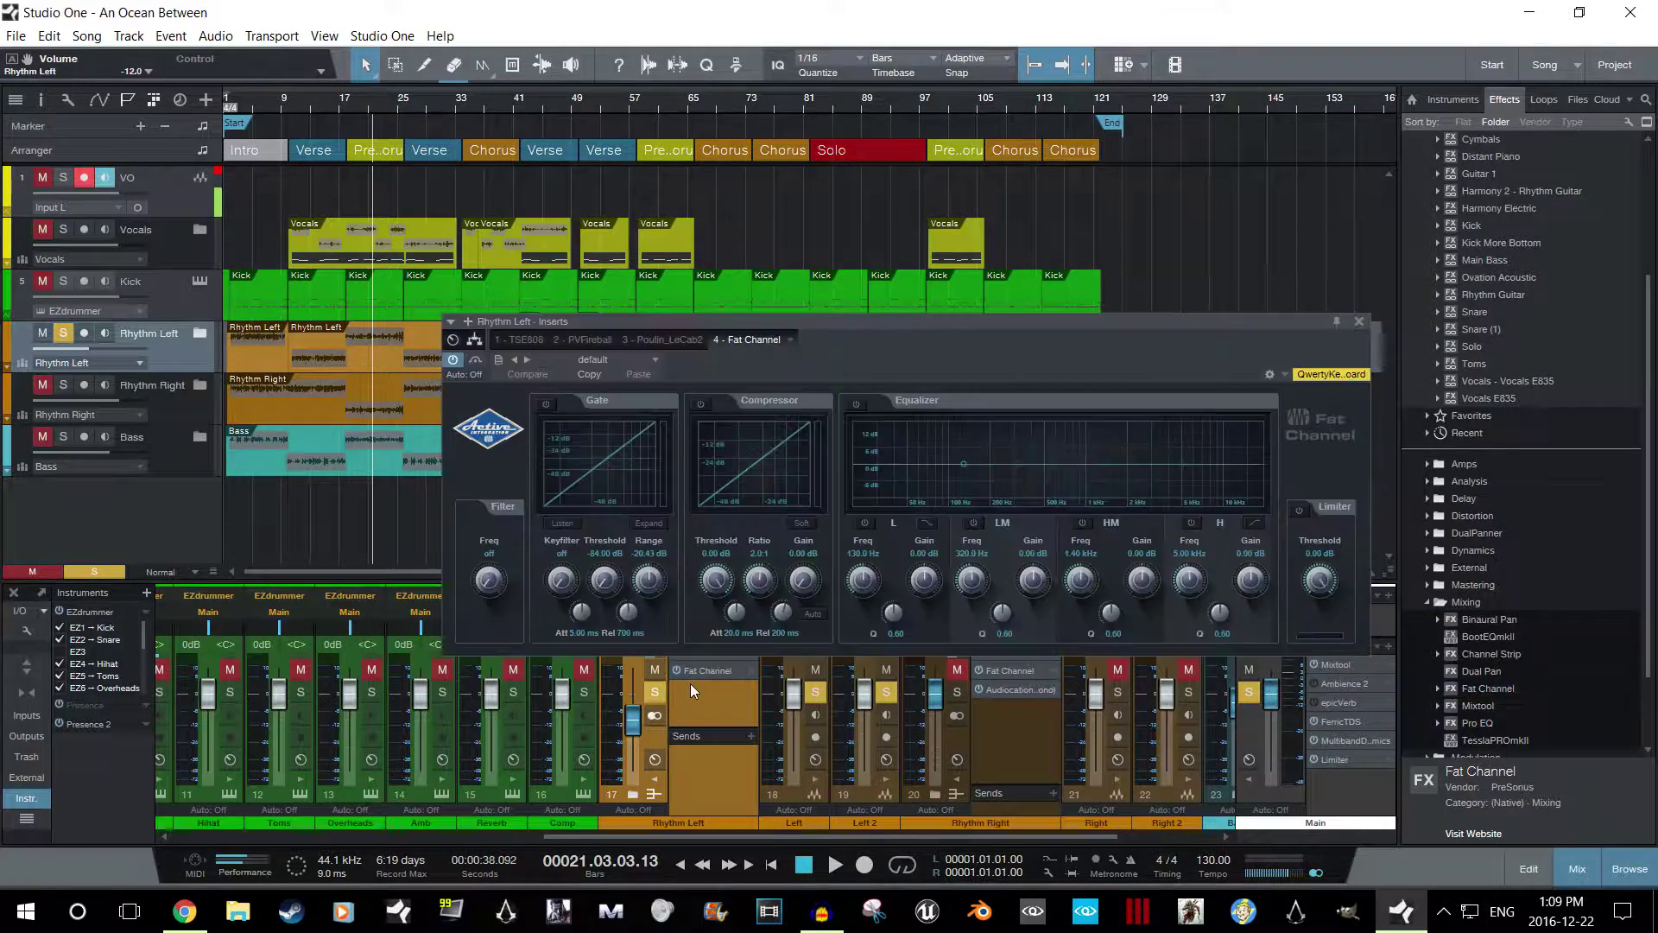
Turn on Fat Channel's equalizer and its high band, with the high band set to shelving.
left_click(1192, 522)
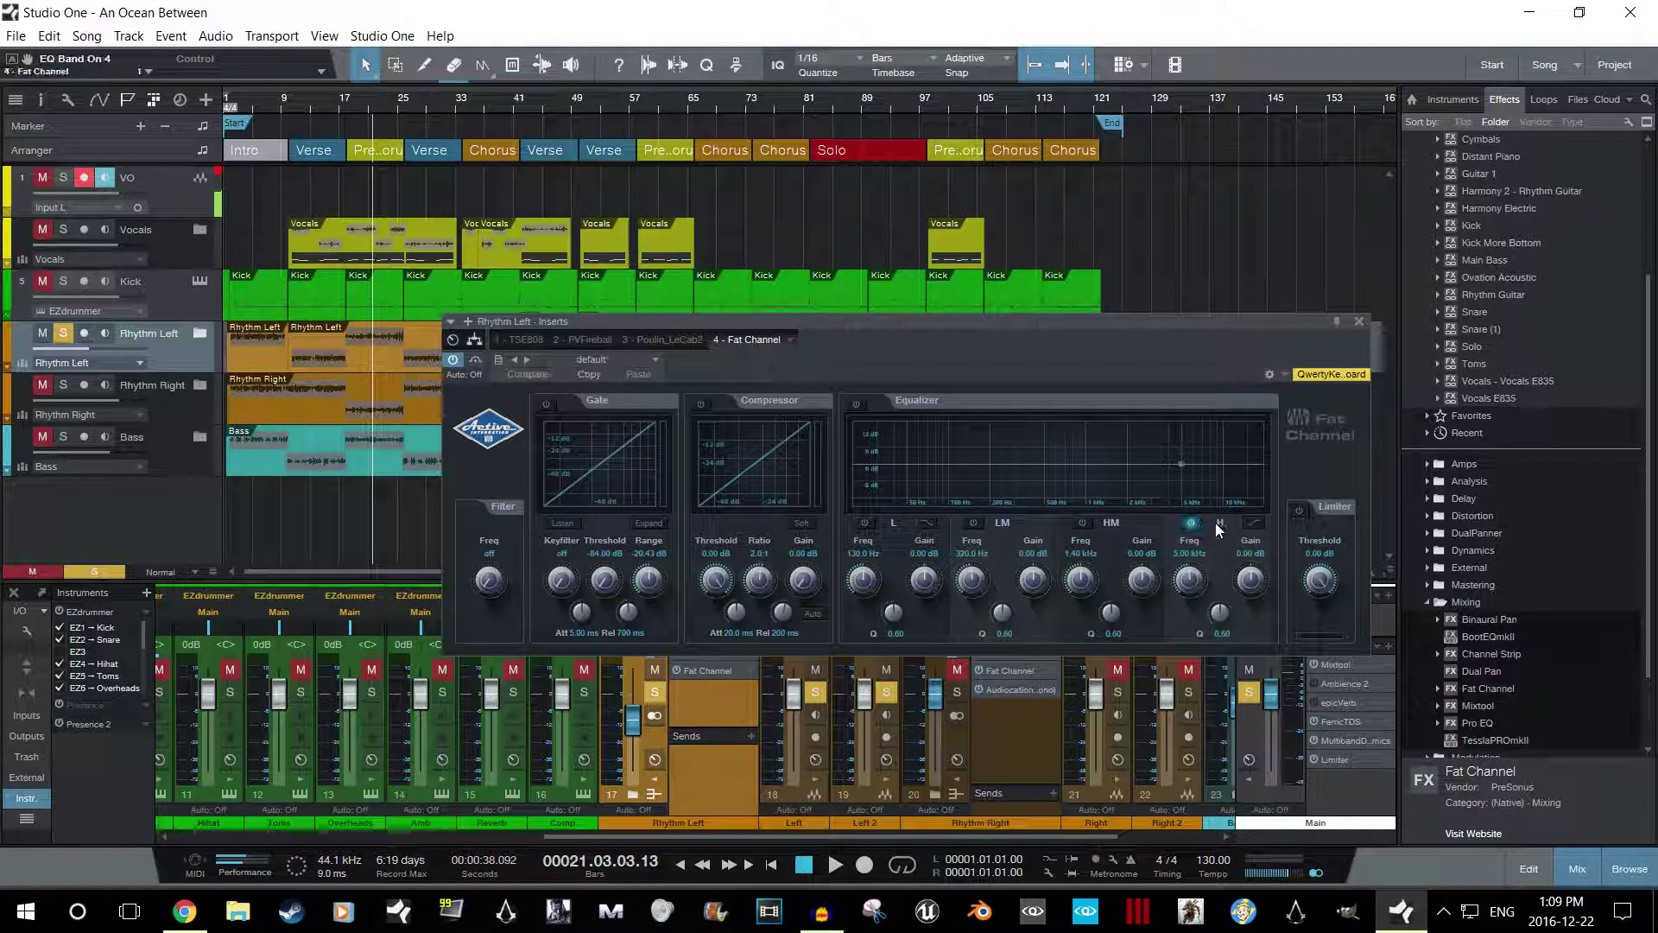
left_click(1254, 523)
left_click(856, 404)
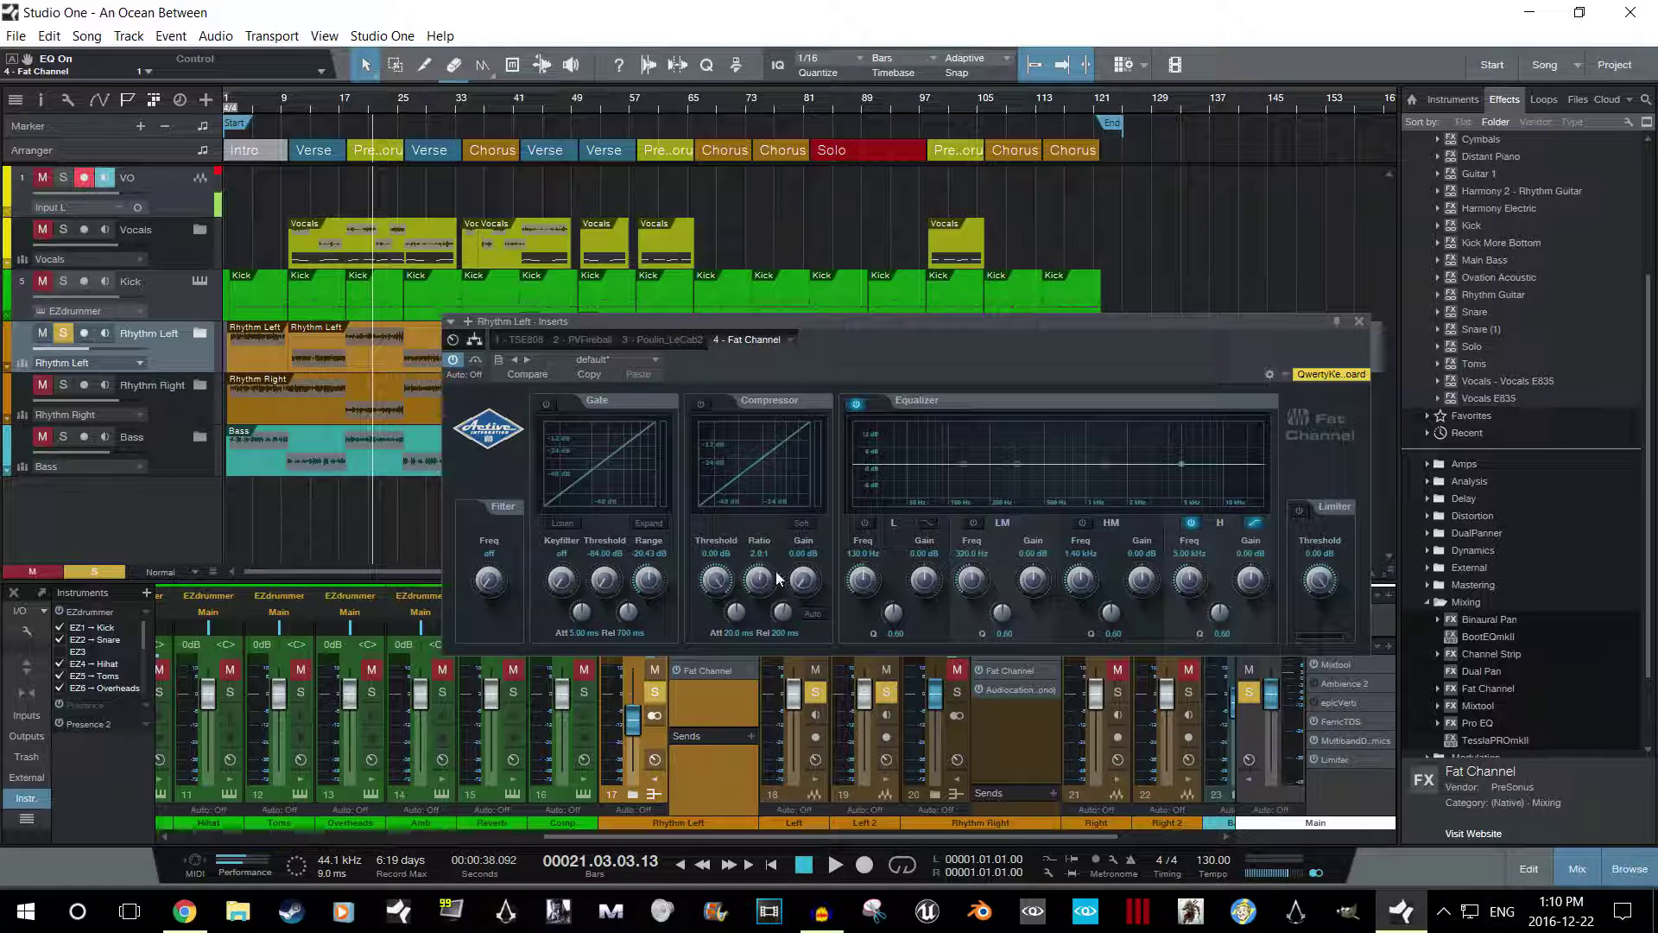
Play Rhythm Left from around bar 8 and boost Fat Channel's high shelf by about 2.88 dB near 3 kHz.
left_click(273, 513)
key("space")
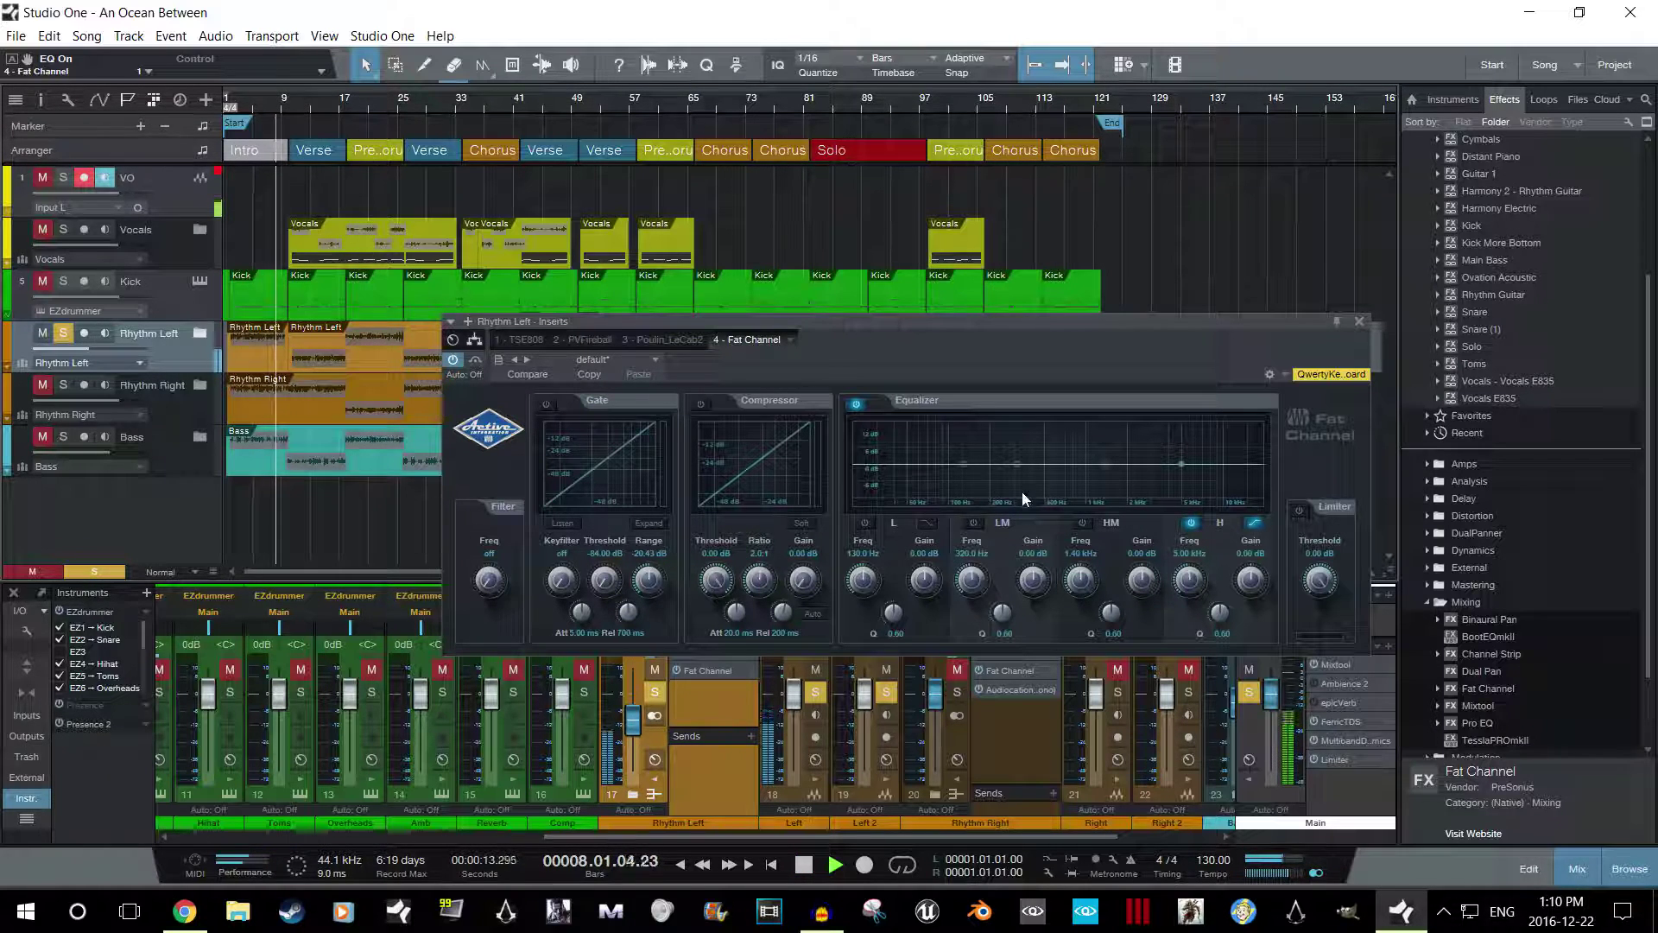
left_click_drag(1182, 465, 1183, 456)
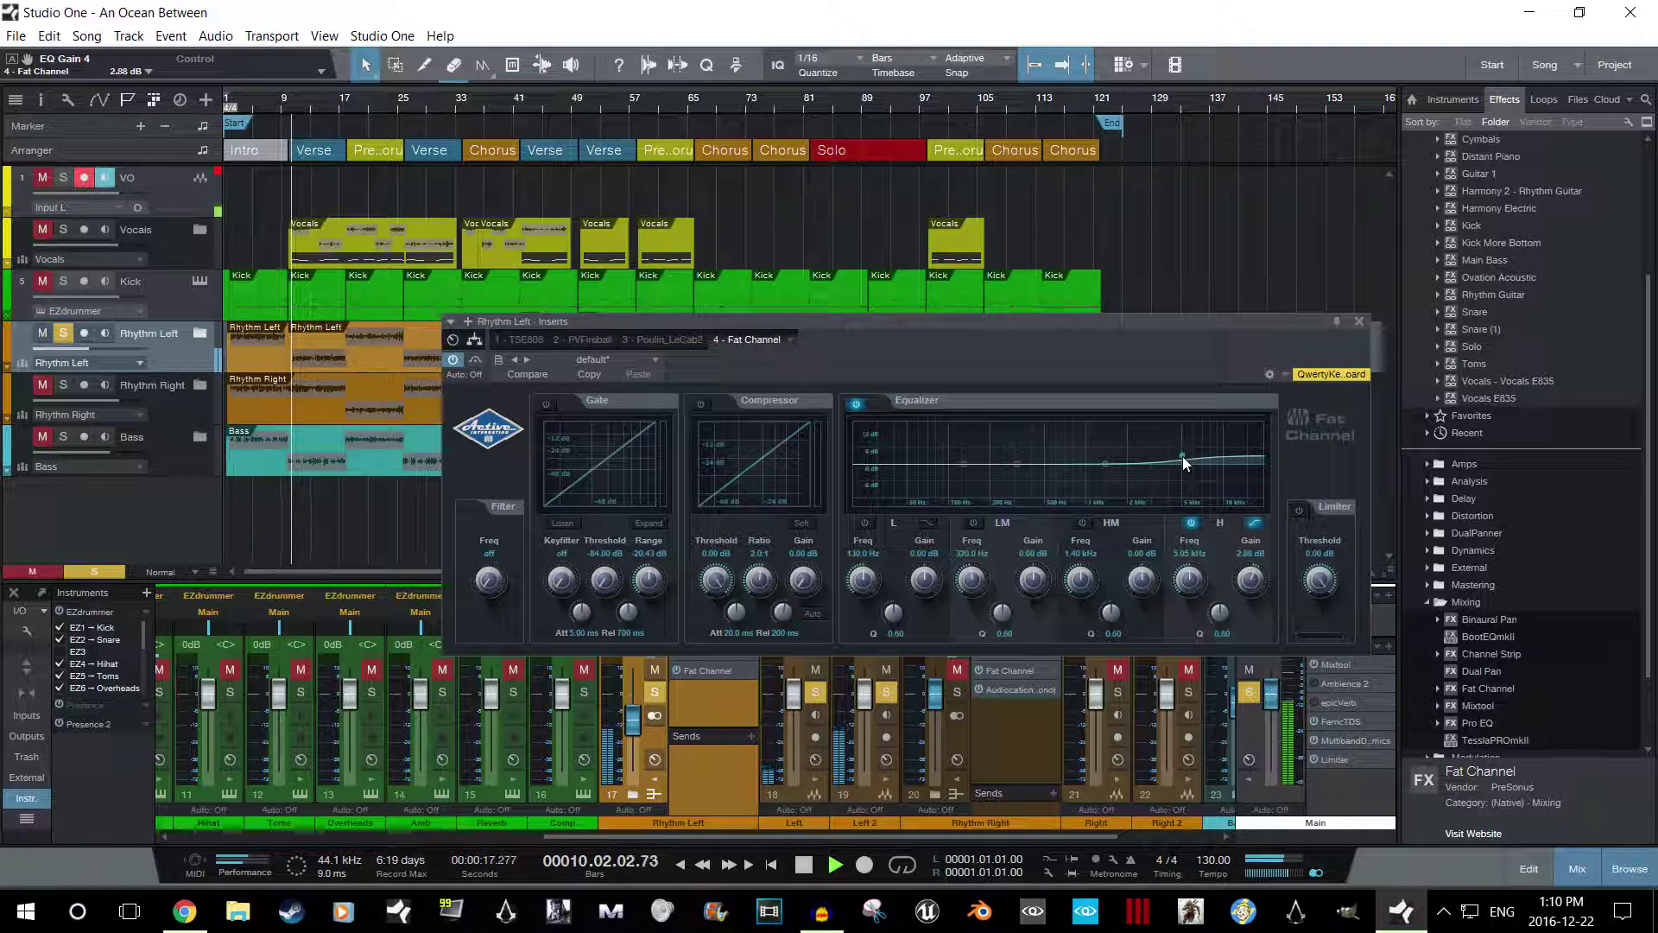
key("space")
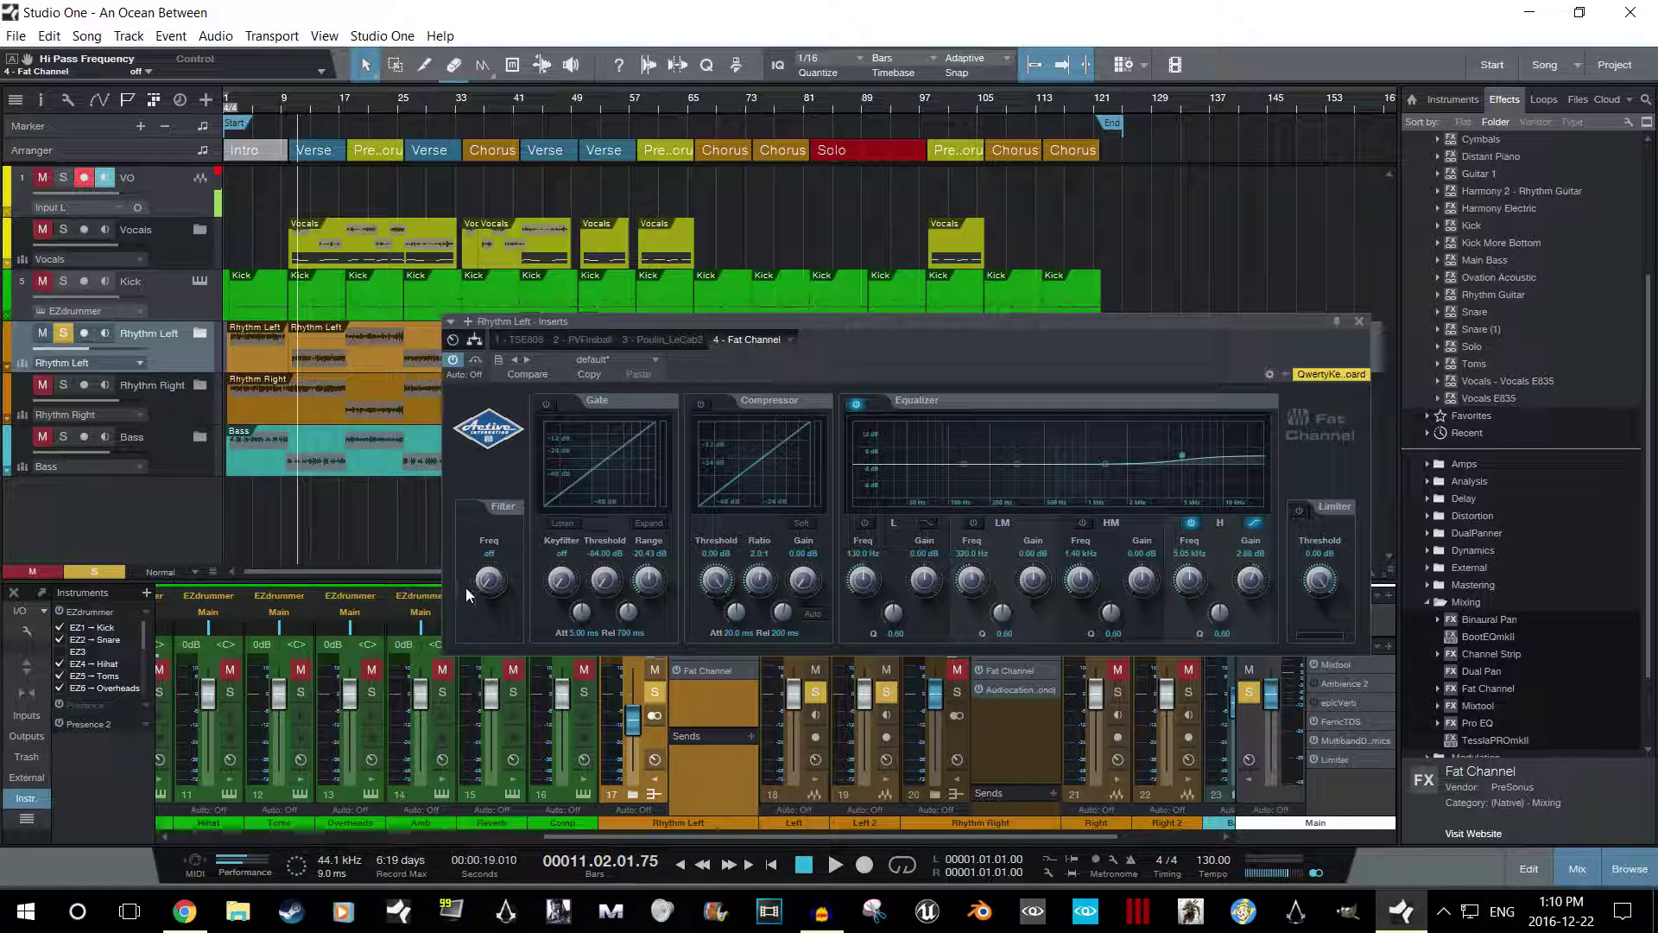
Set Fat Channel's high-pass filter frequency to 50 Hz.
mouse_move(491, 587)
left_mouse_down()
mouse_move(489, 545)
mouse_move(506, 565)
left_mouse_up()
type("00")
key("Return")
Open PVFireball on Rhythm Left and audition its Bass and Mid controls over short passages, returning each to its starting position.
left_click(583, 339)
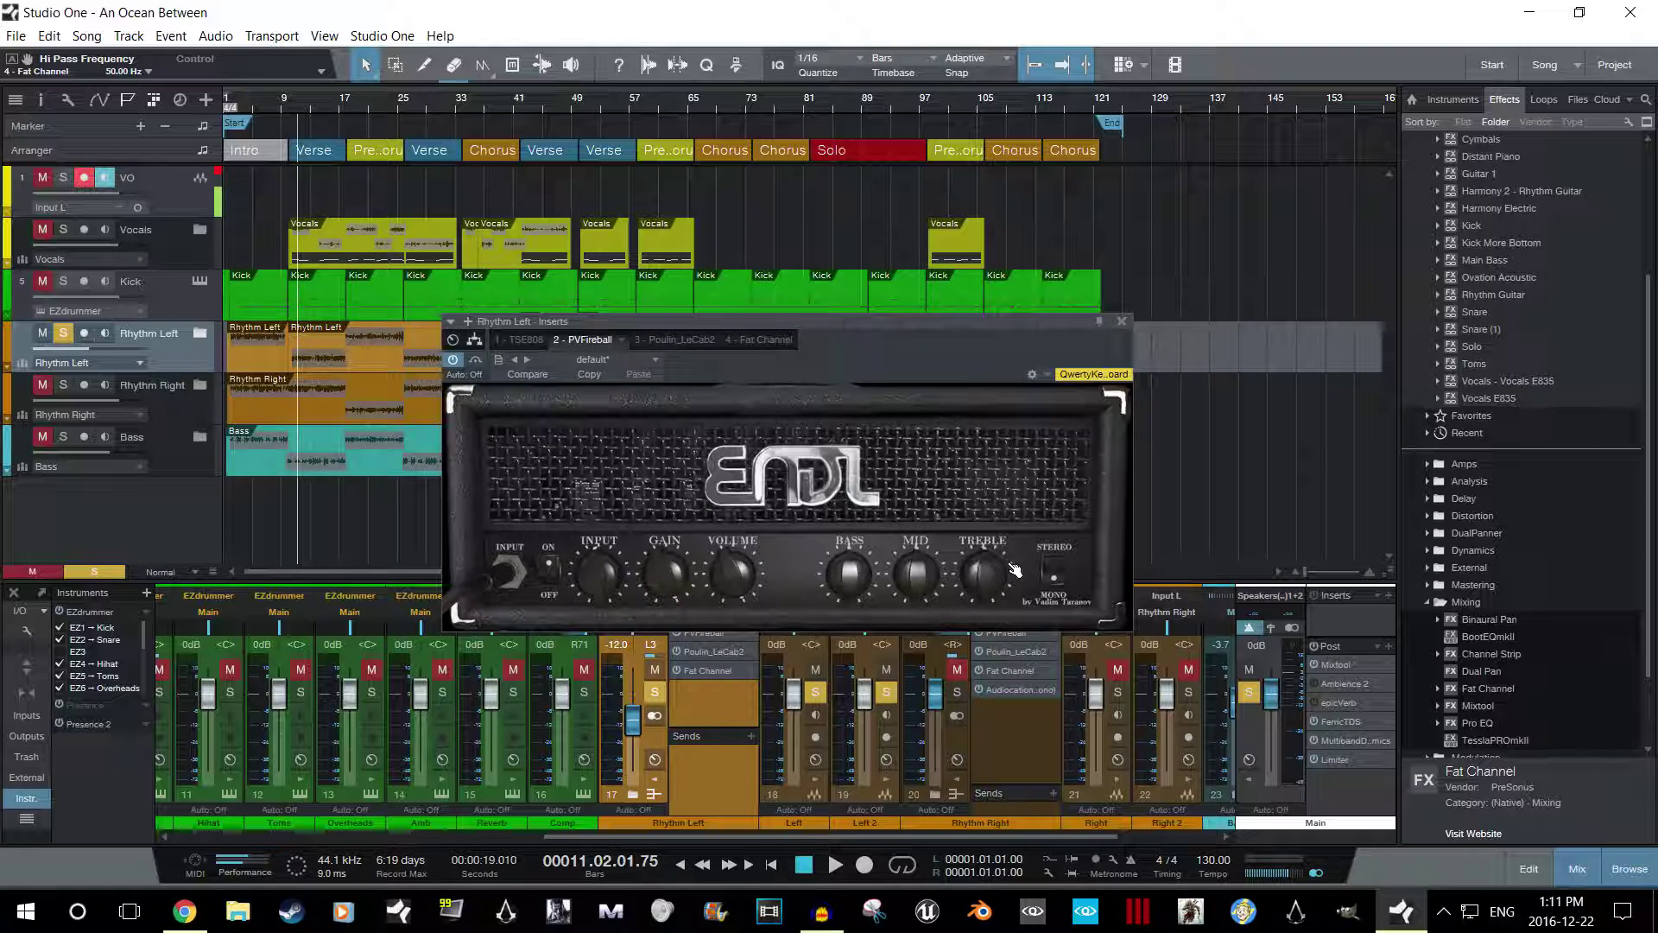
key("space")
left_click(850, 574)
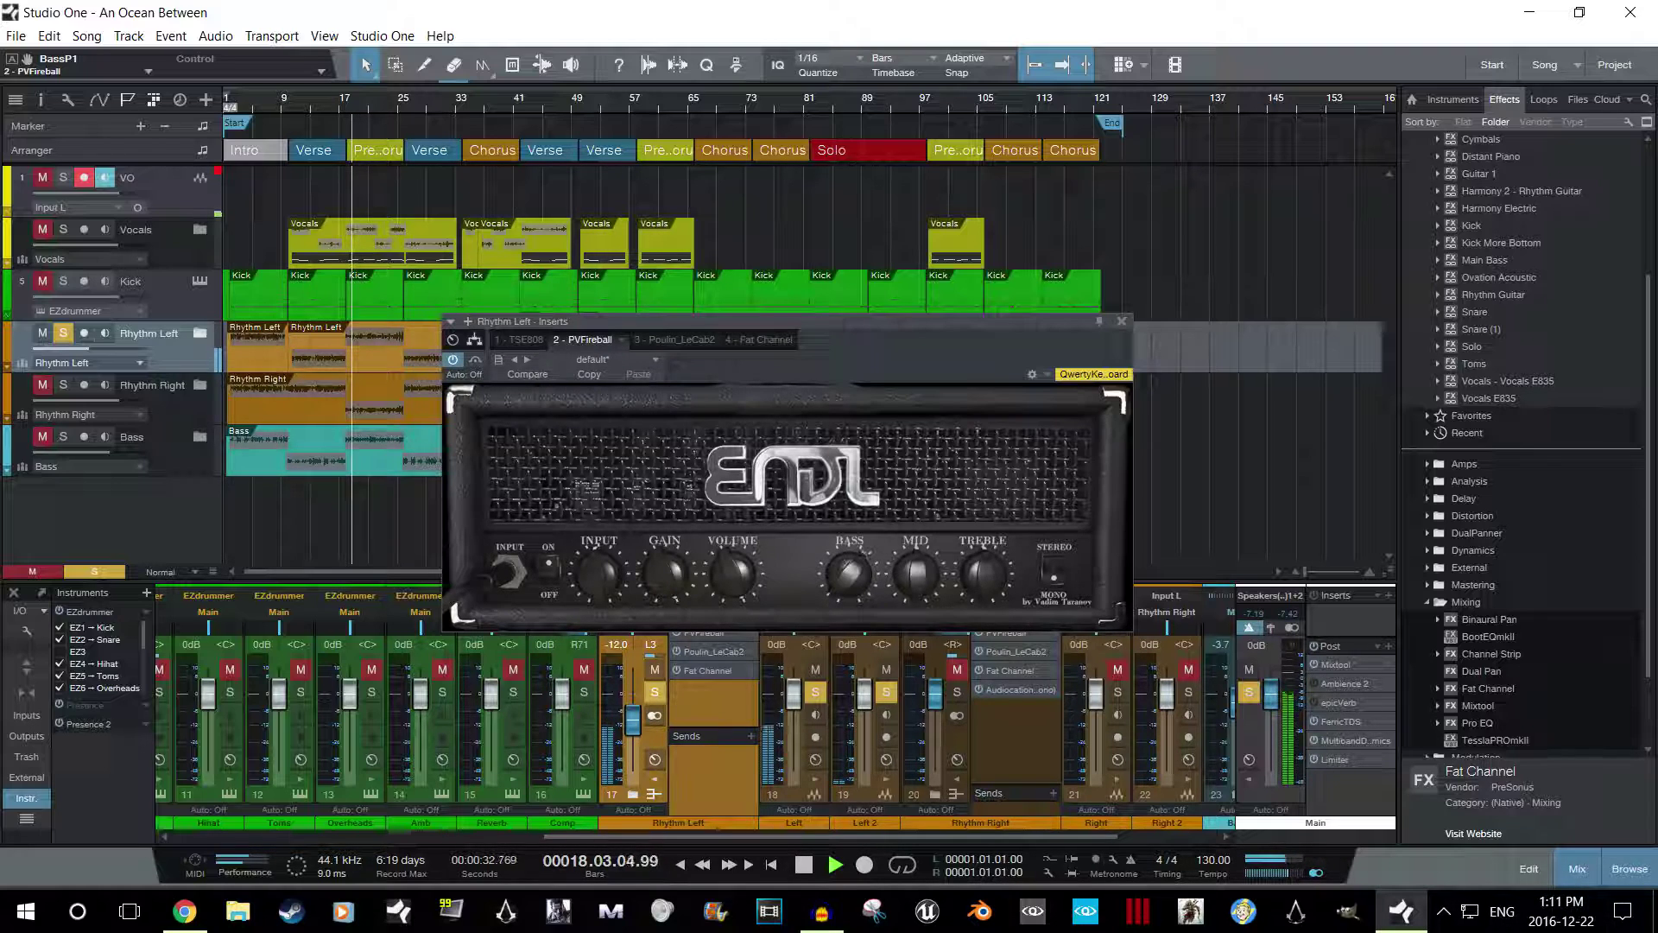
key("space")
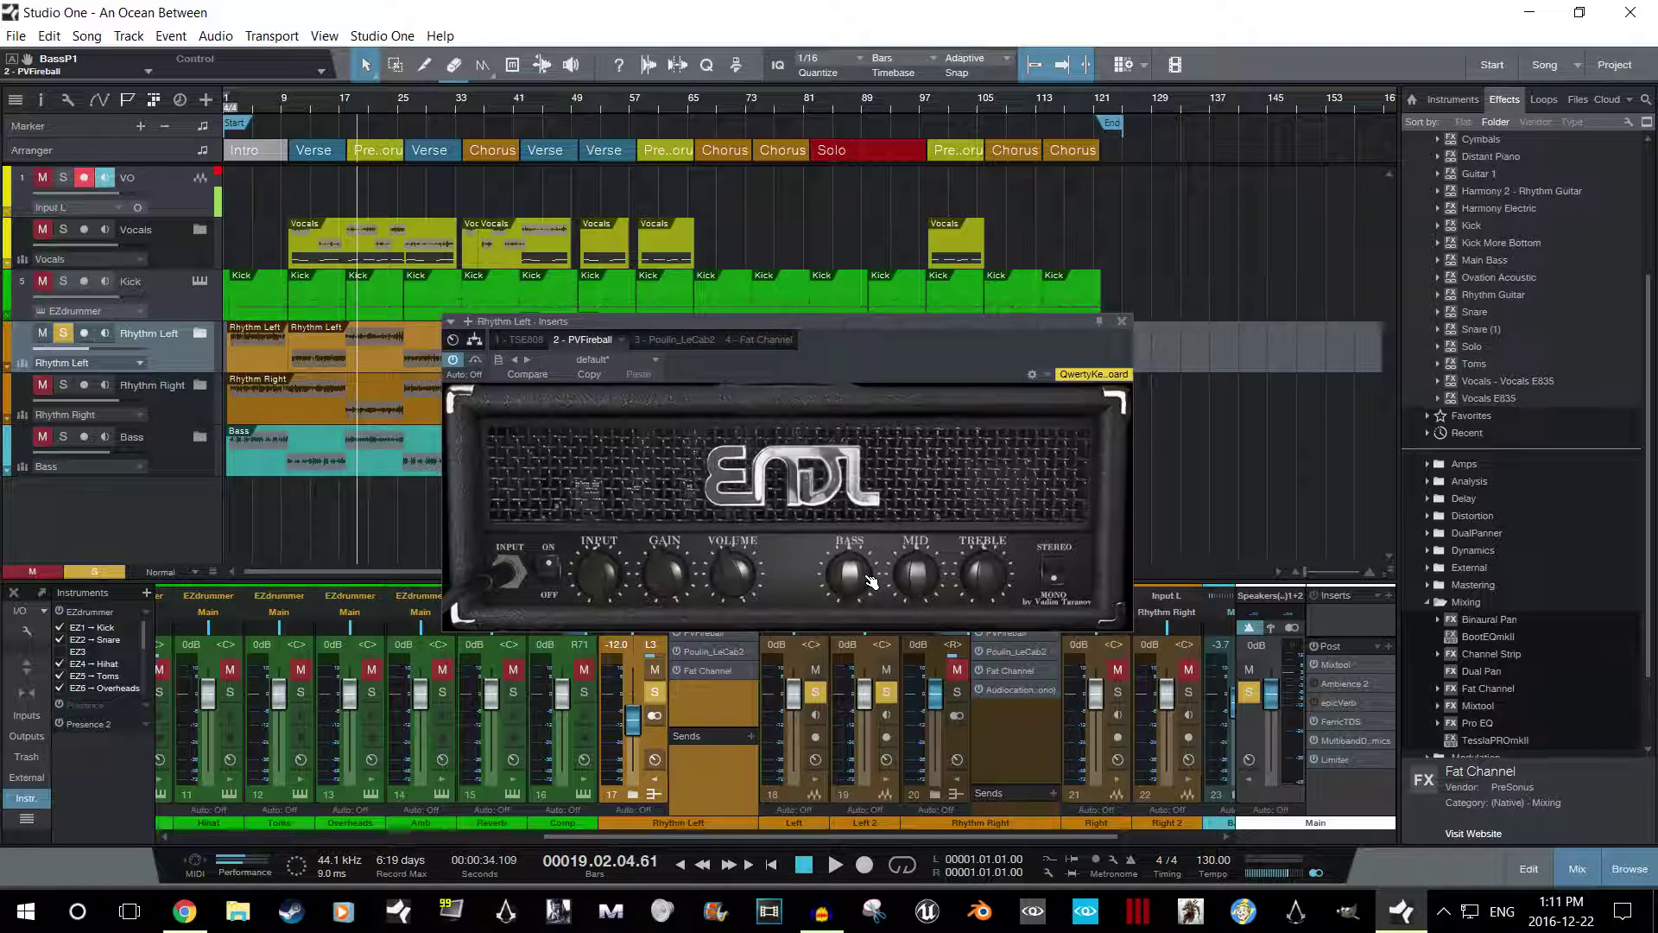
left_click_drag(910, 567, 914, 567)
key("space")
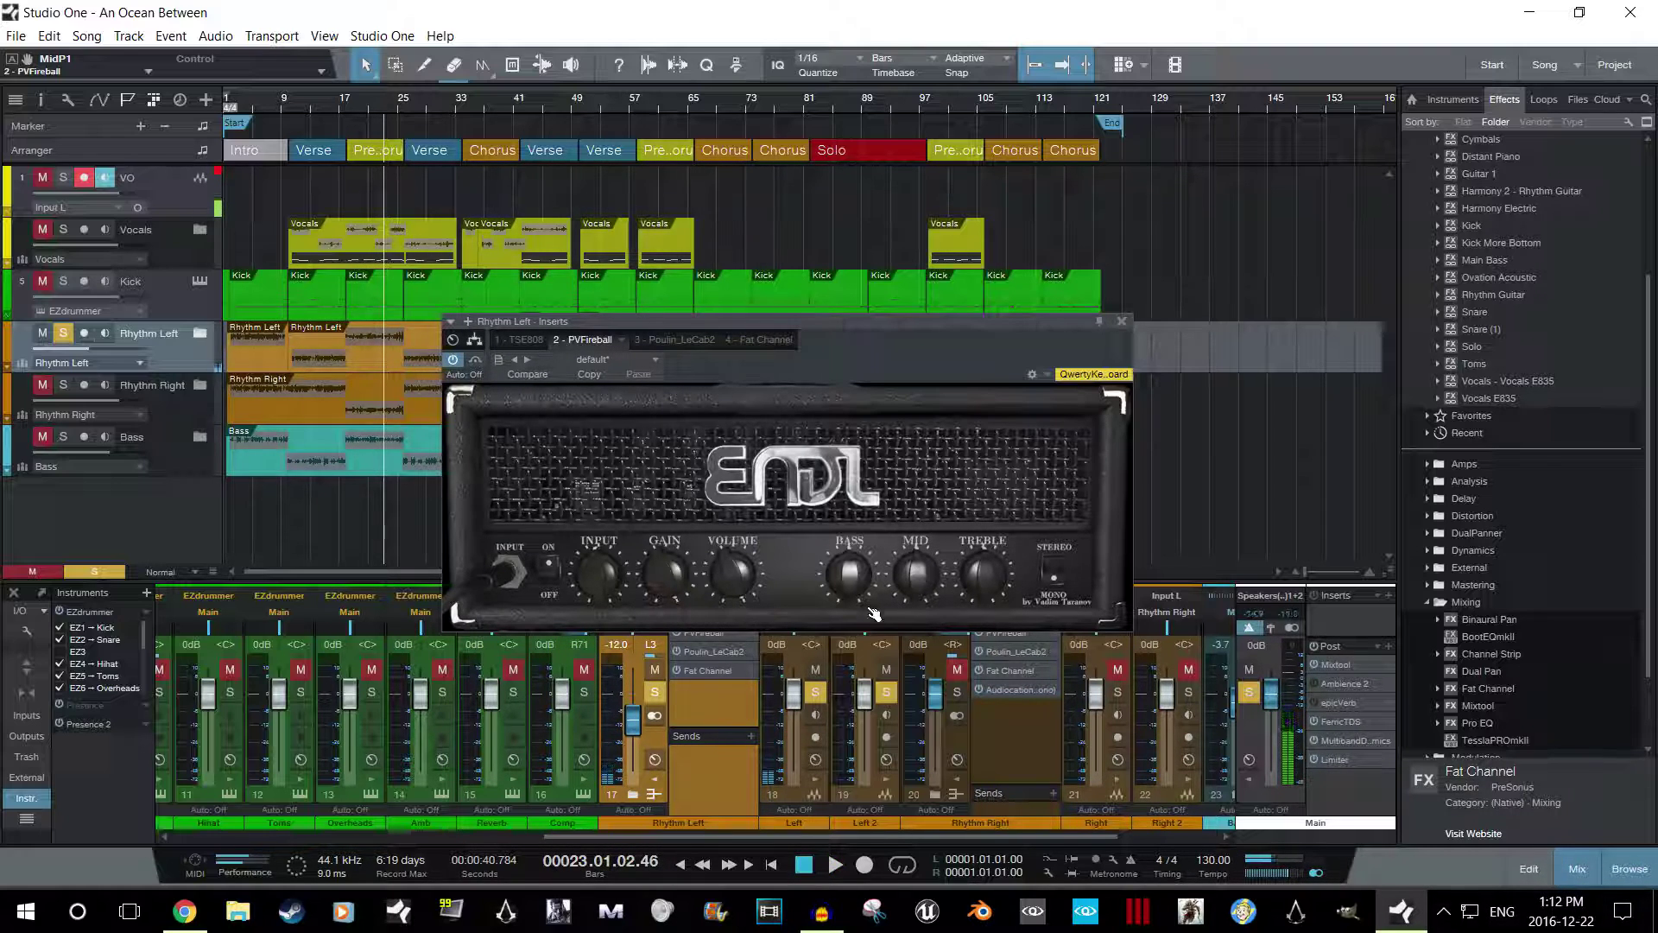
Audition PVFireball's Treble and Input controls over short passages, returning each to its starting position.
key("space")
left_click_drag(989, 588, 989, 558)
key("space")
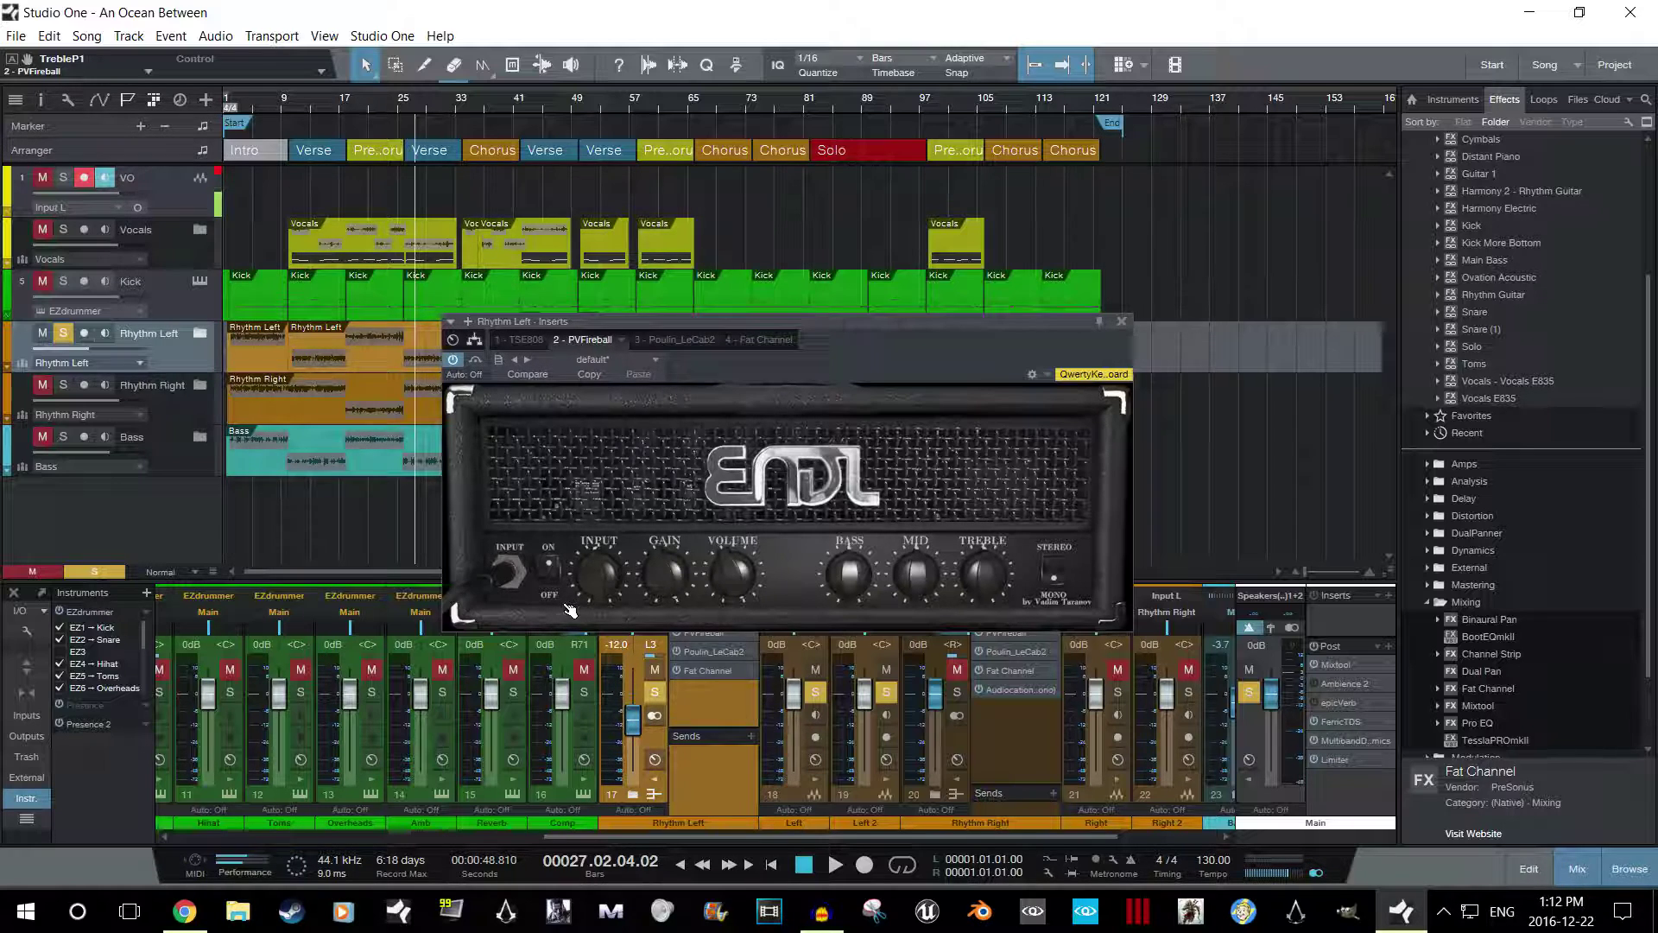
key("space")
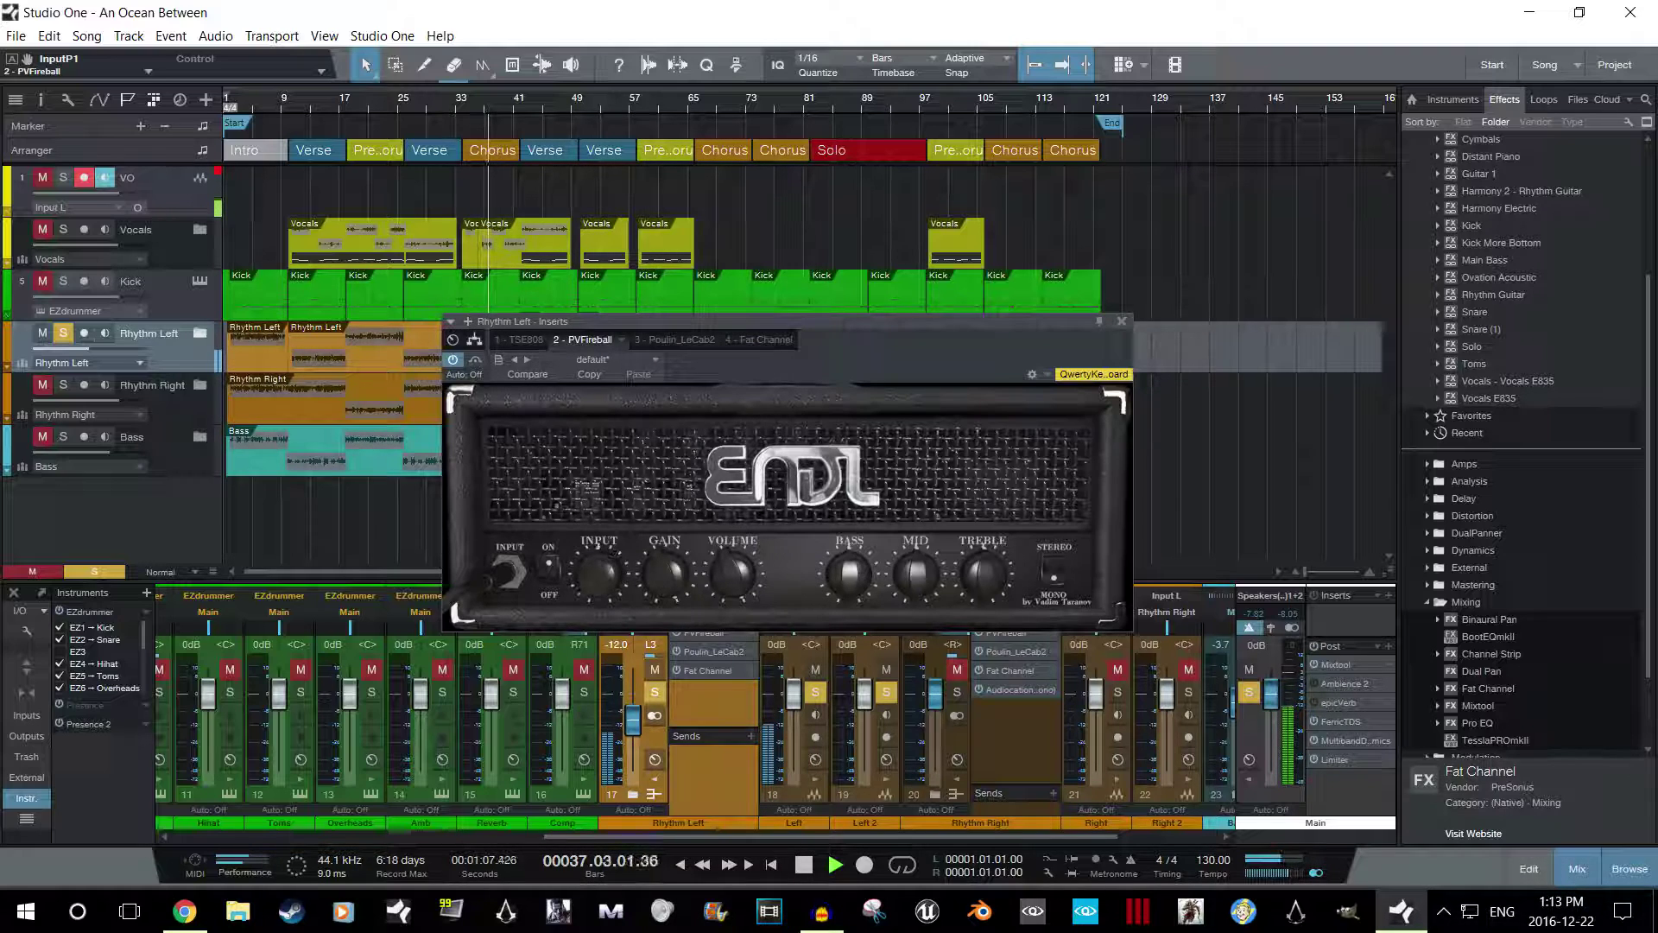
key("space")
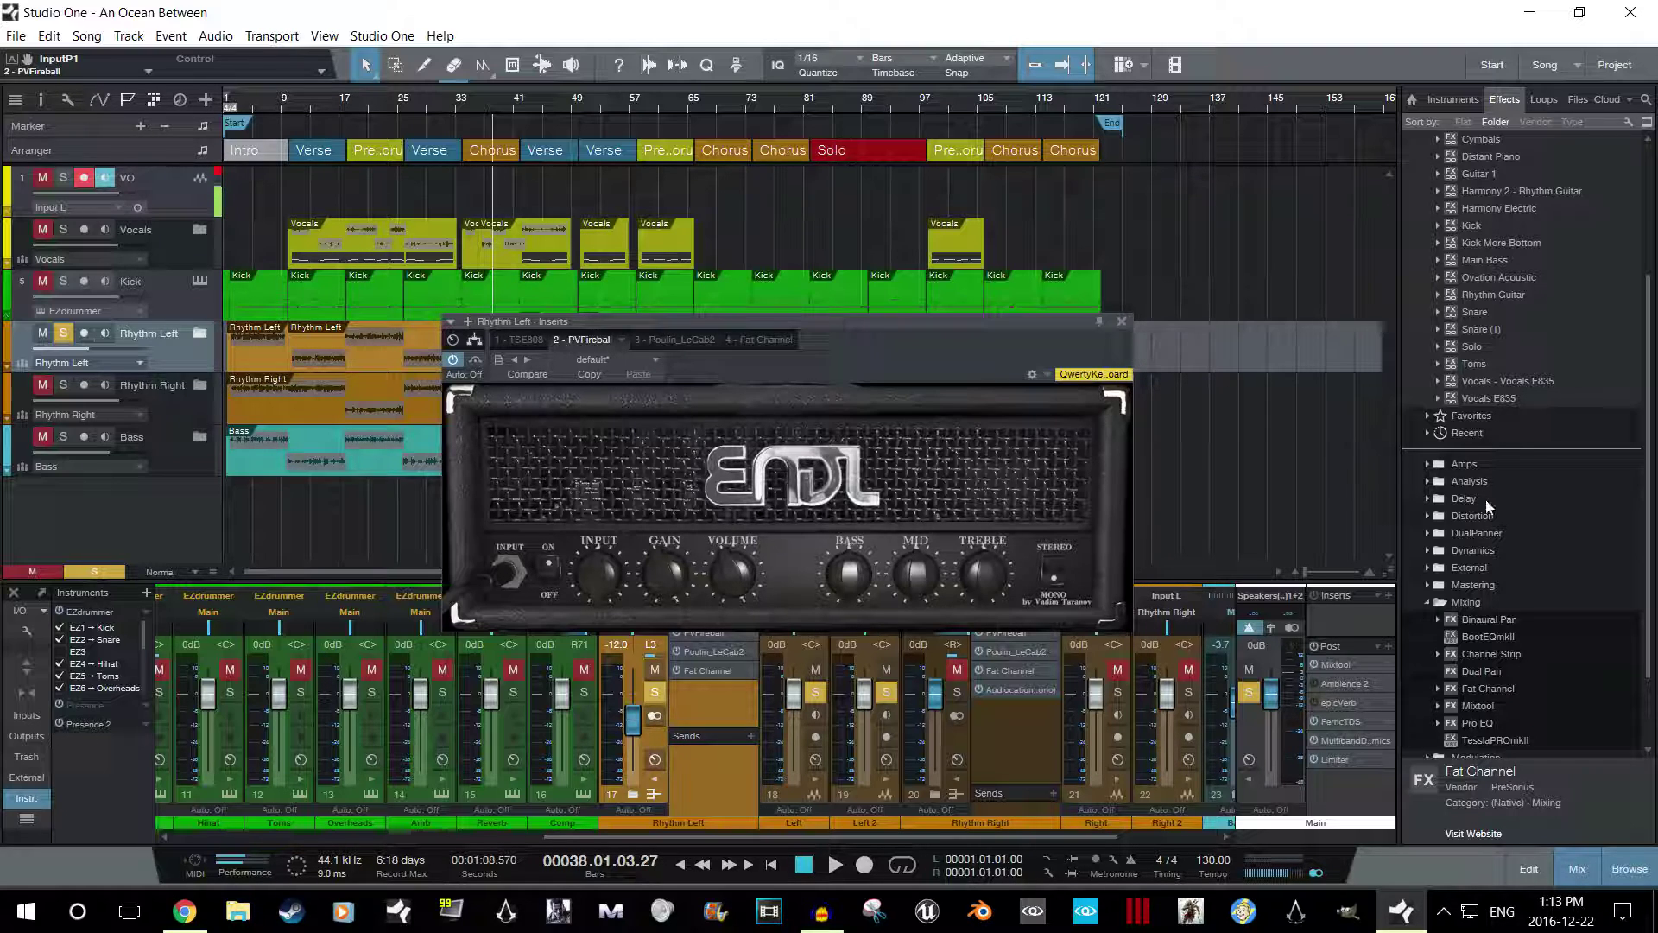
Insert Audiocation Compressor (mono) from the Dynamics Compressors folder after Fat Channel on Rhythm Left.
double_click(1442, 600)
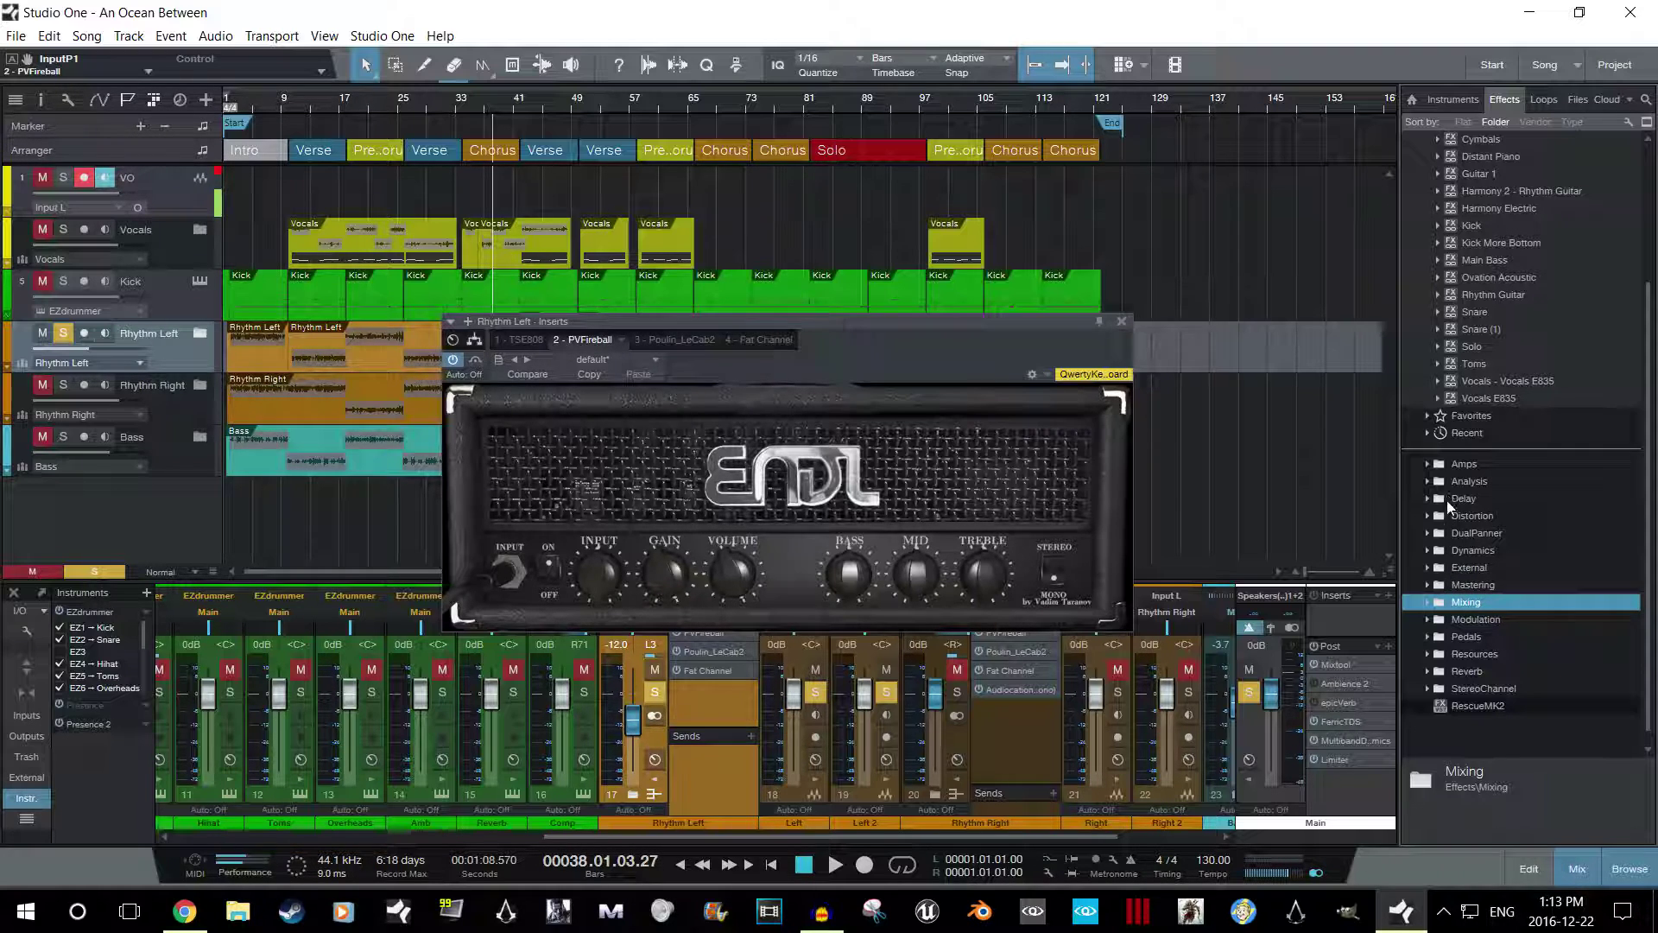
left_click(1449, 552)
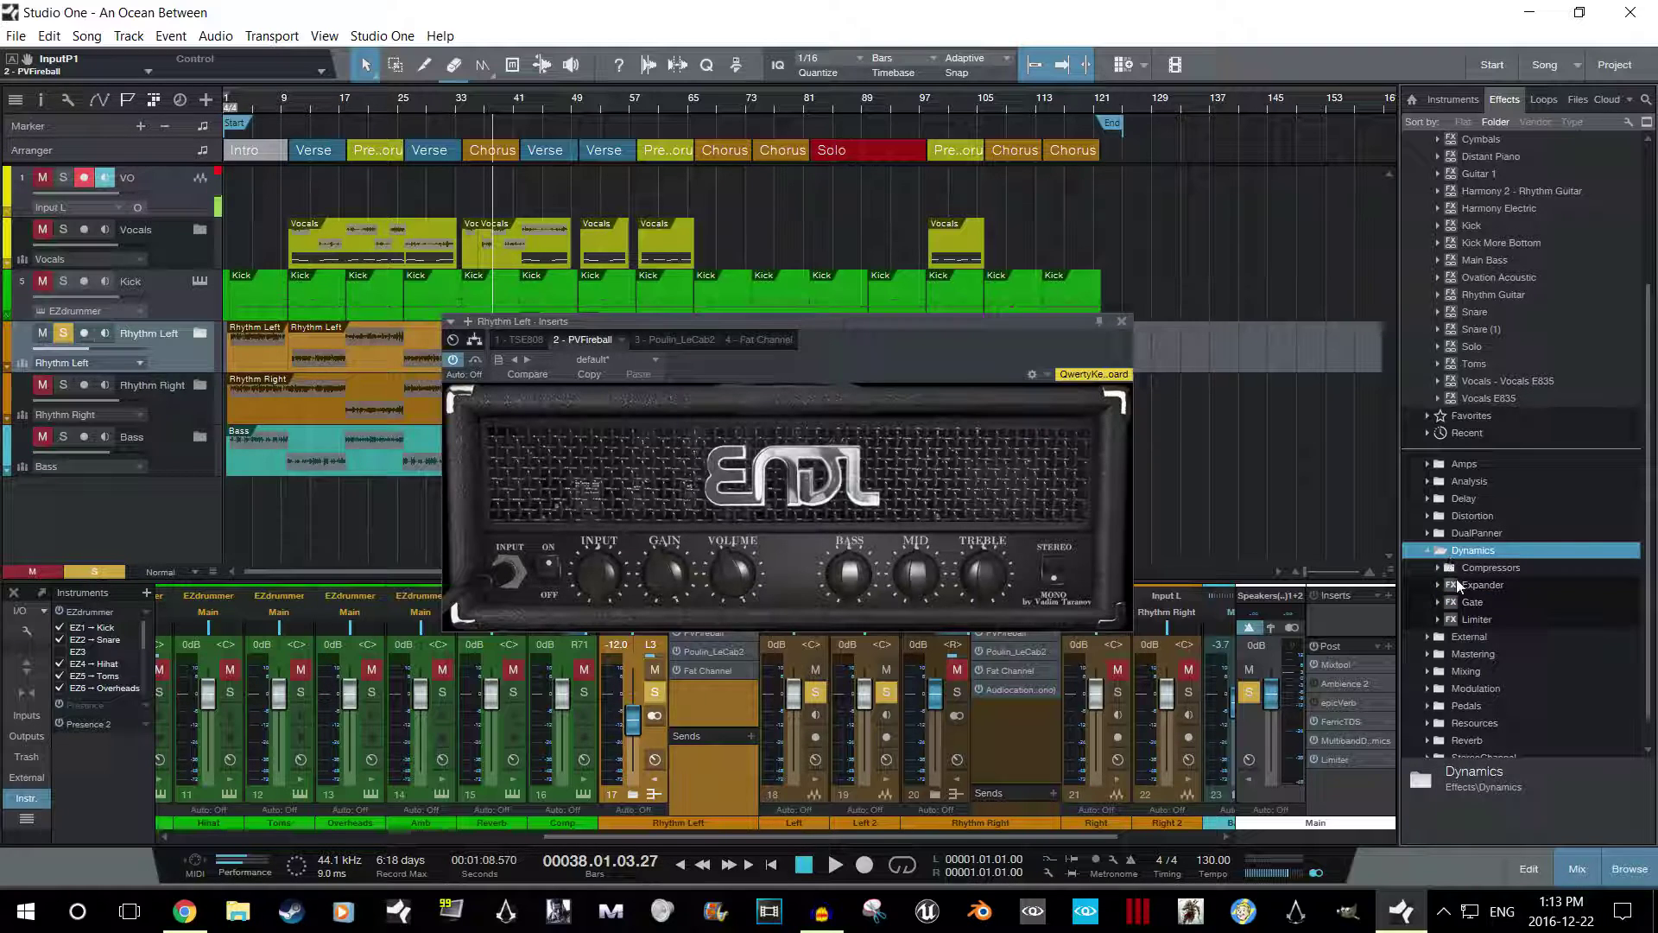
left_click(1453, 570)
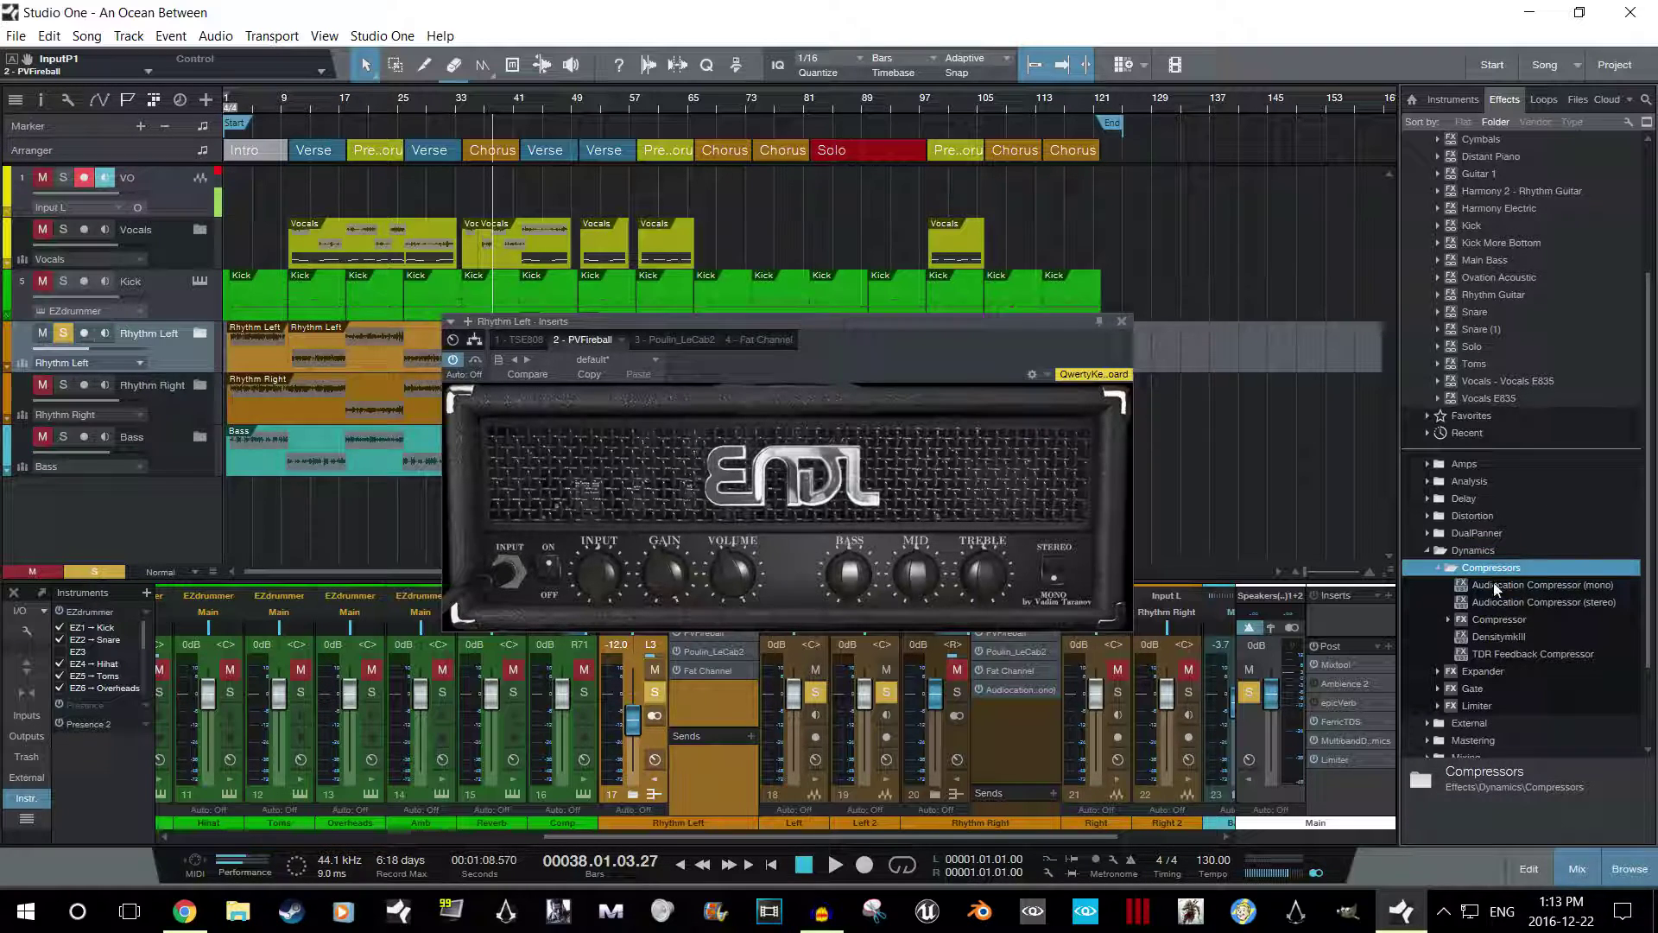
left_click_drag(1494, 583, 919, 340)
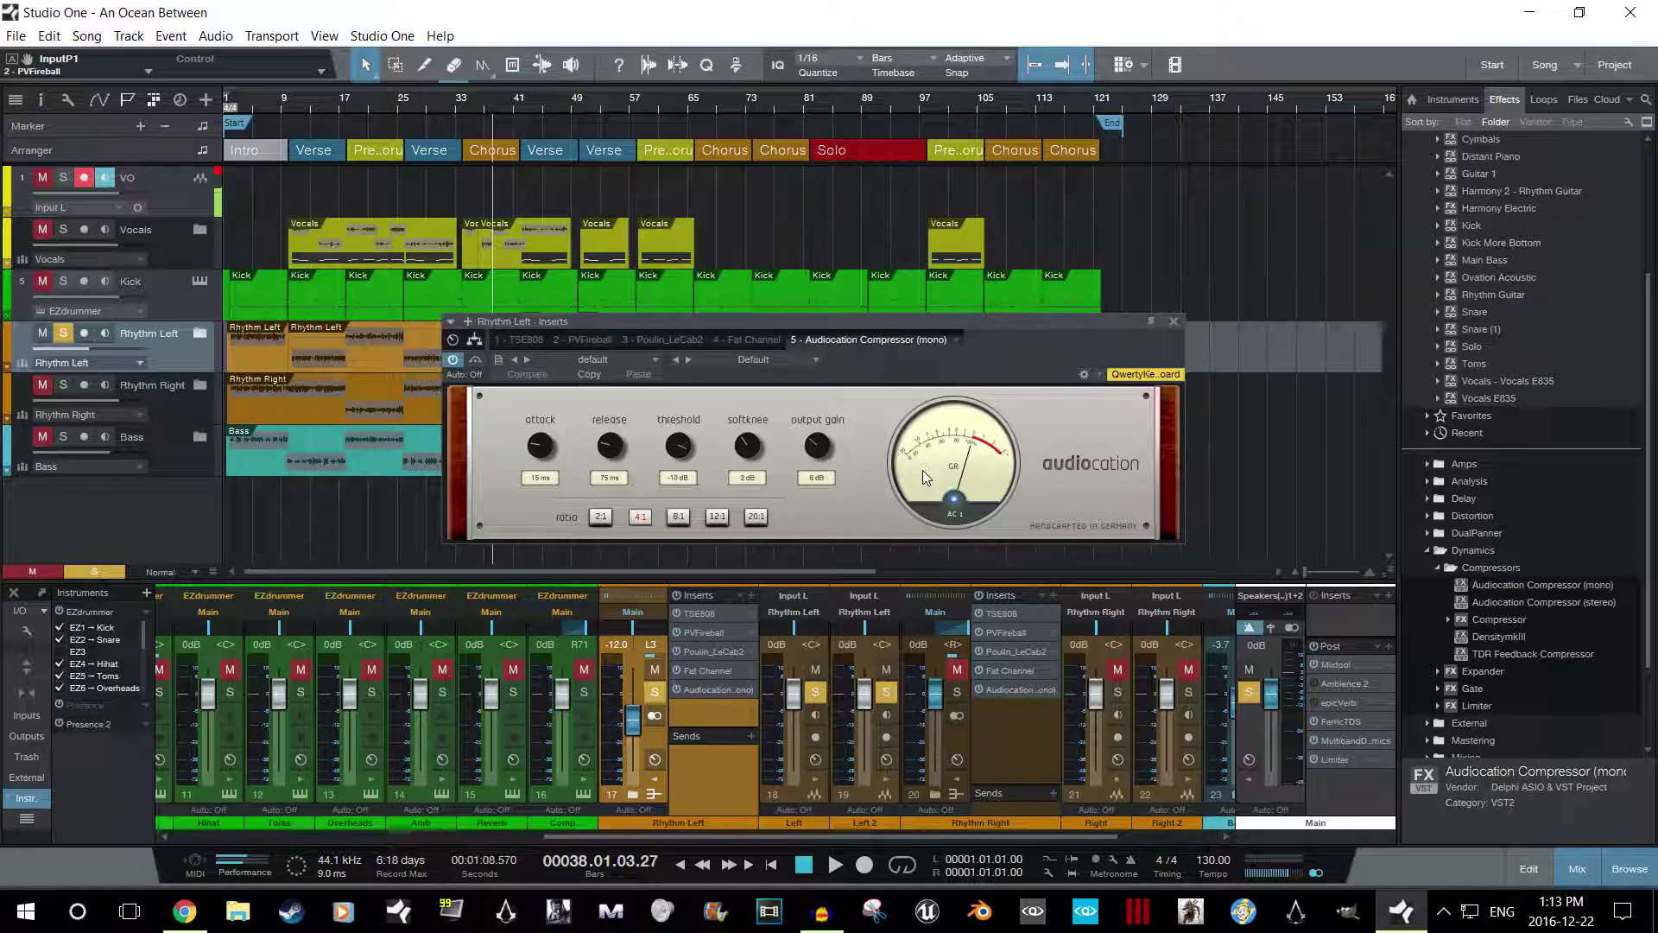
Reset the compressor's output gain to 0 dB and raise its release to about 1.19 s during playback.
double_click(816, 448)
key("space")
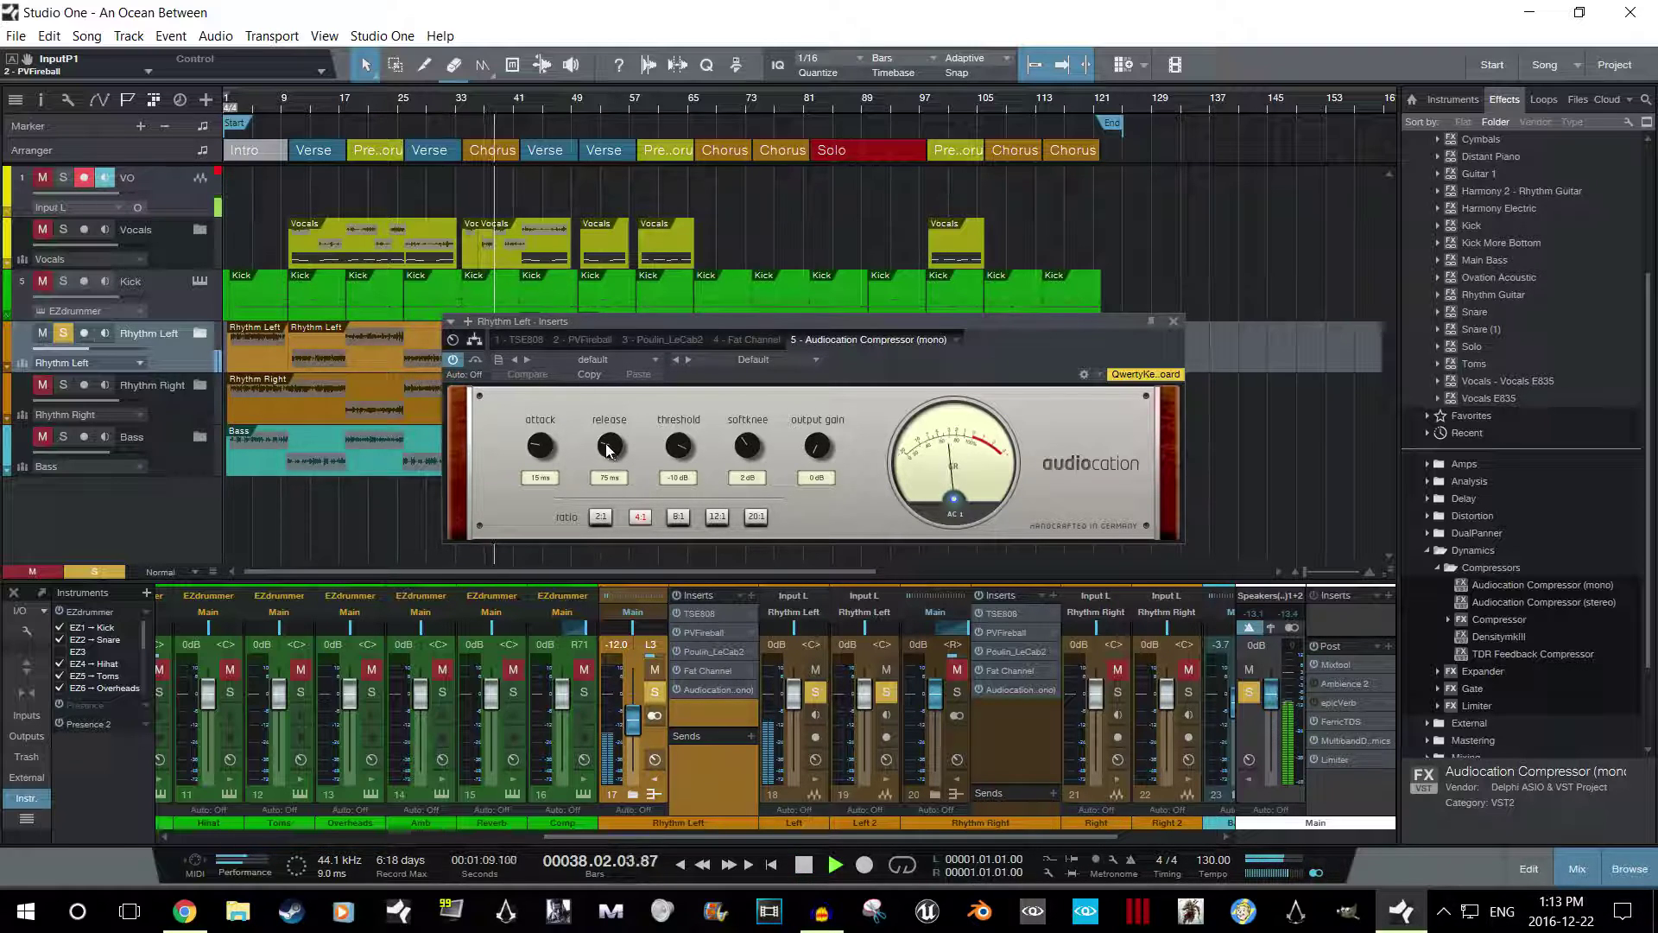
left_click_drag(608, 448, 611, 414)
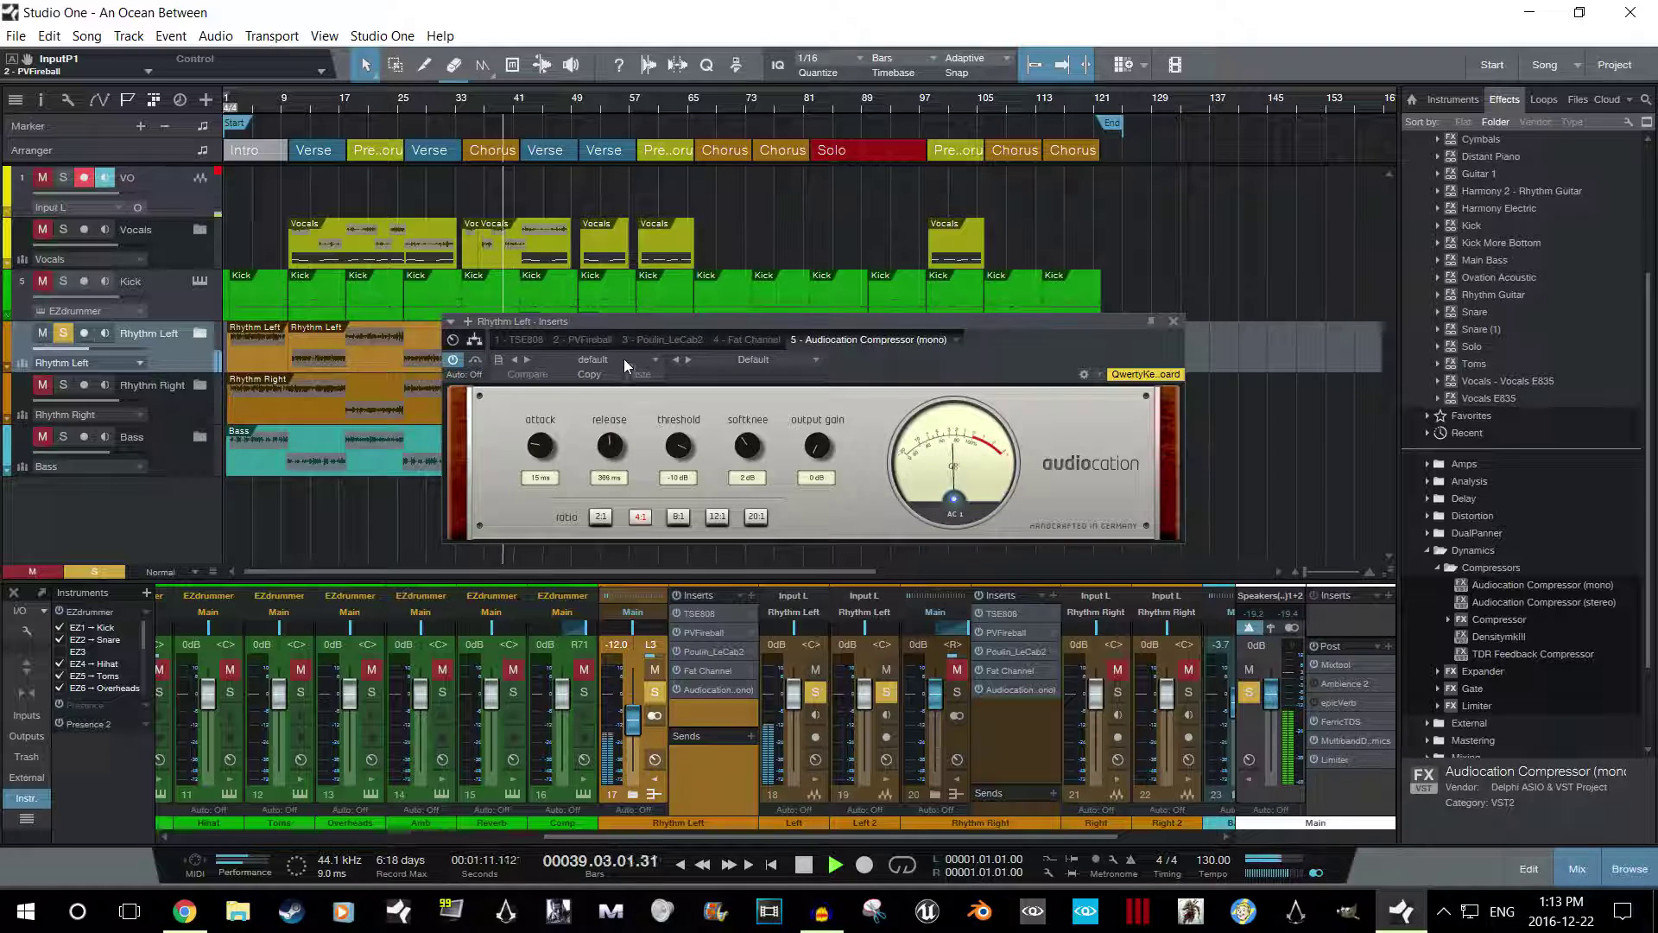
left_click_drag(633, 332, 650, 254)
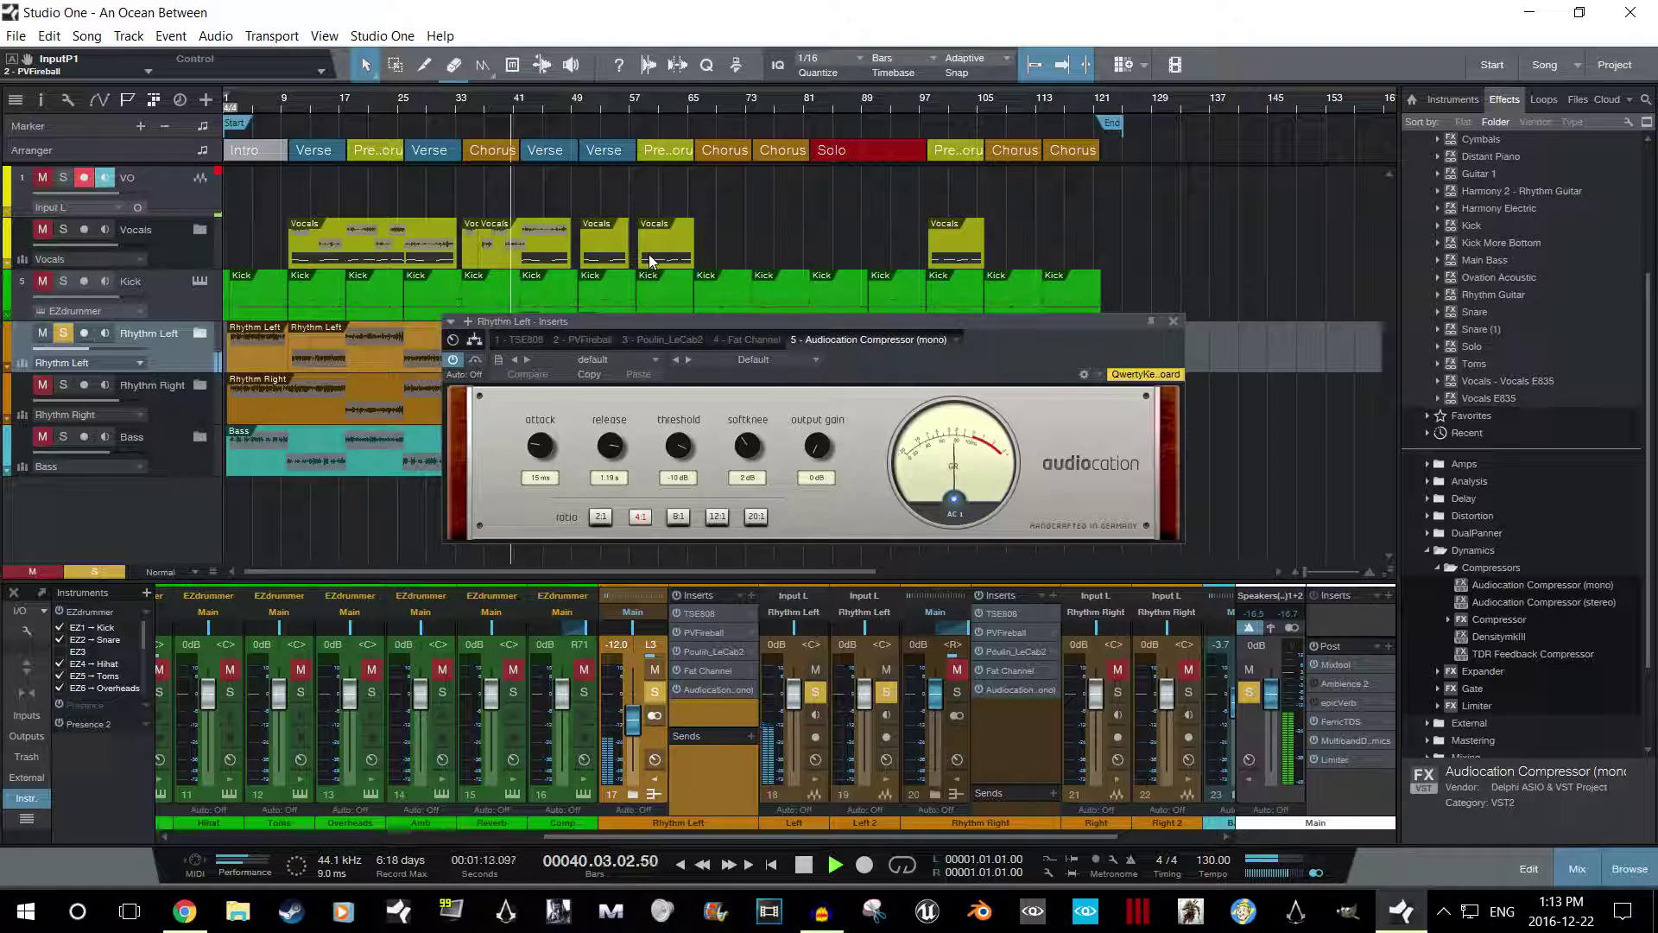
Try a soft knee of about 4.81 dB on the compressor, then reset its soft knee and release.
left_click_drag(747, 446, 748, 365)
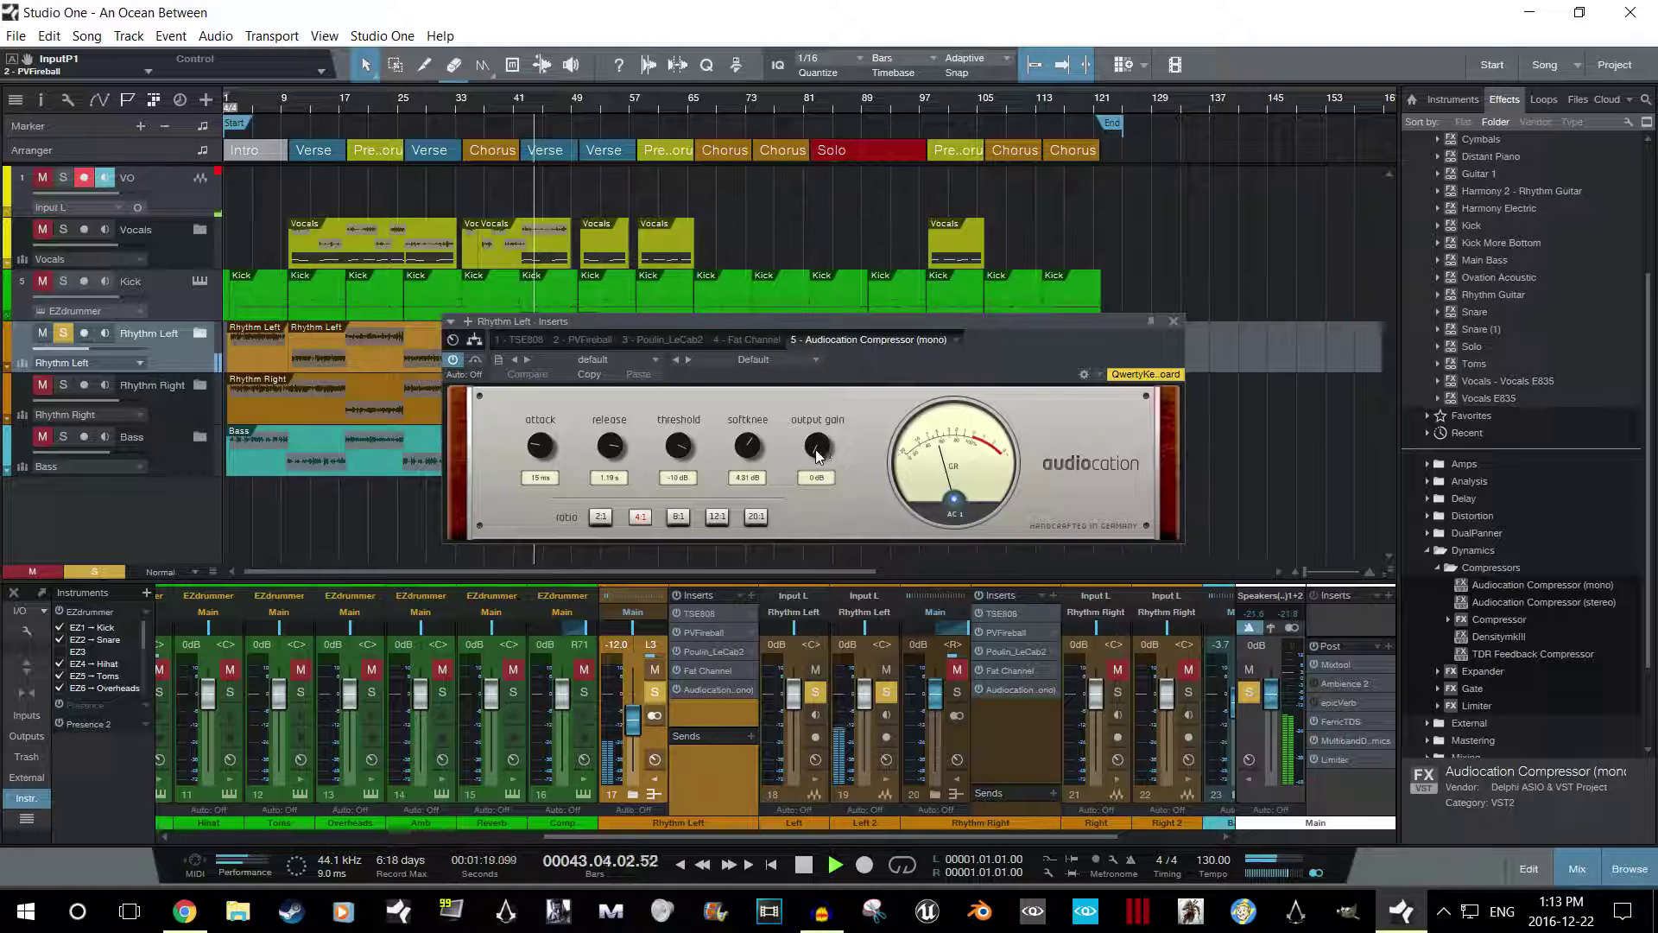
double_click(745, 447)
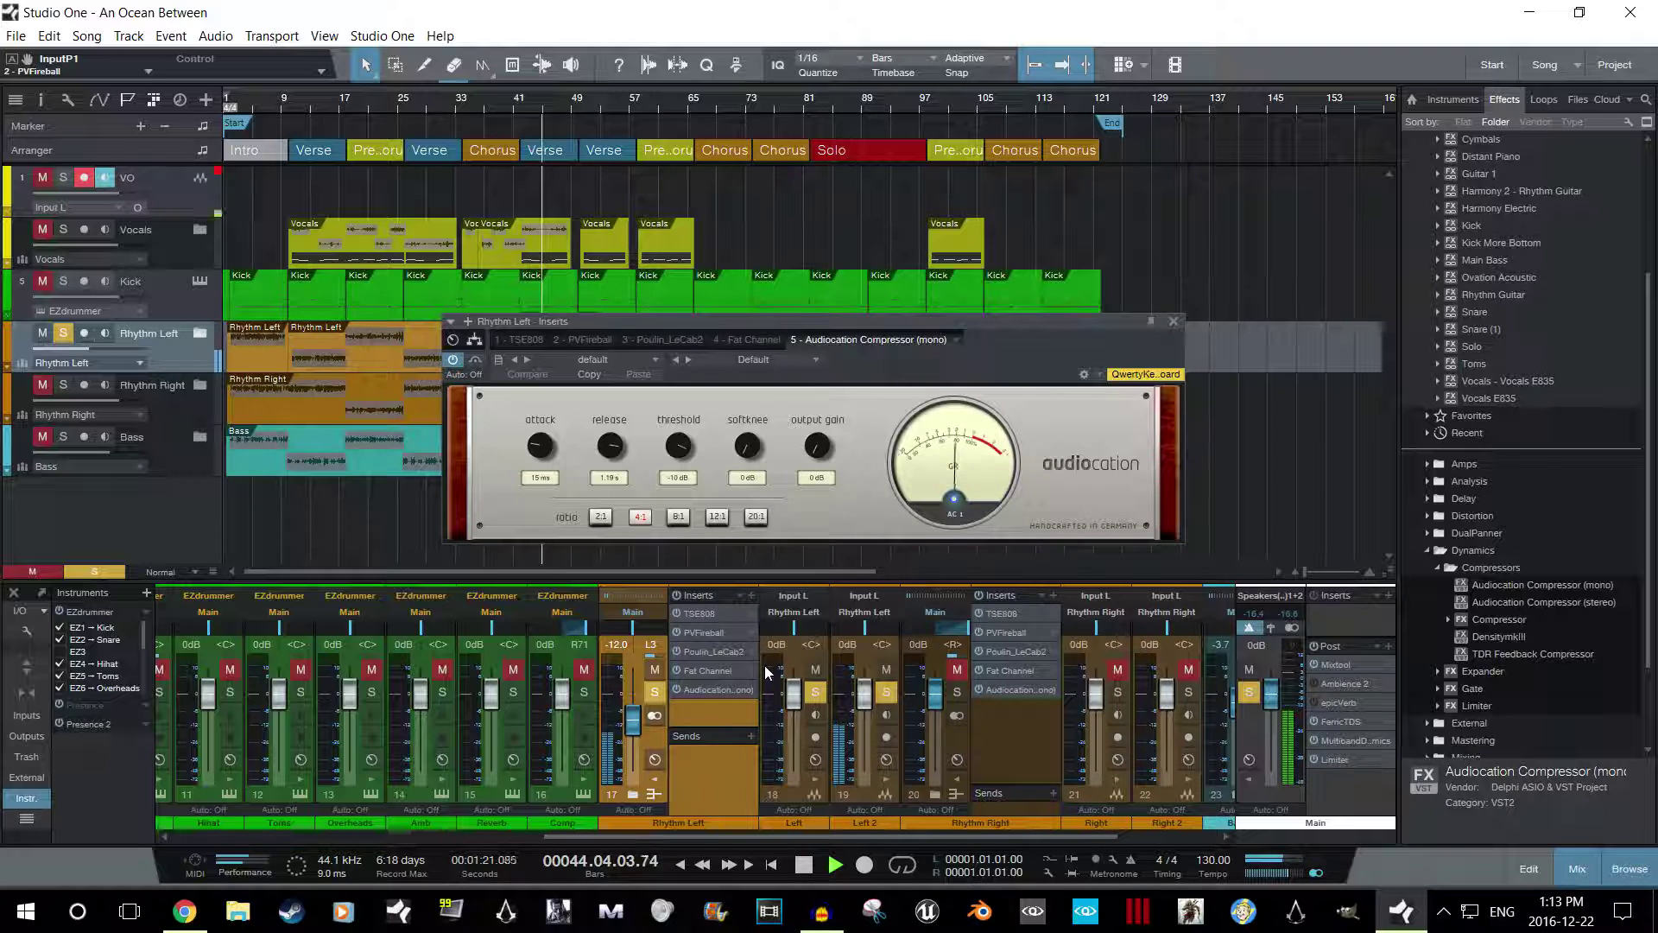
double_click(609, 447)
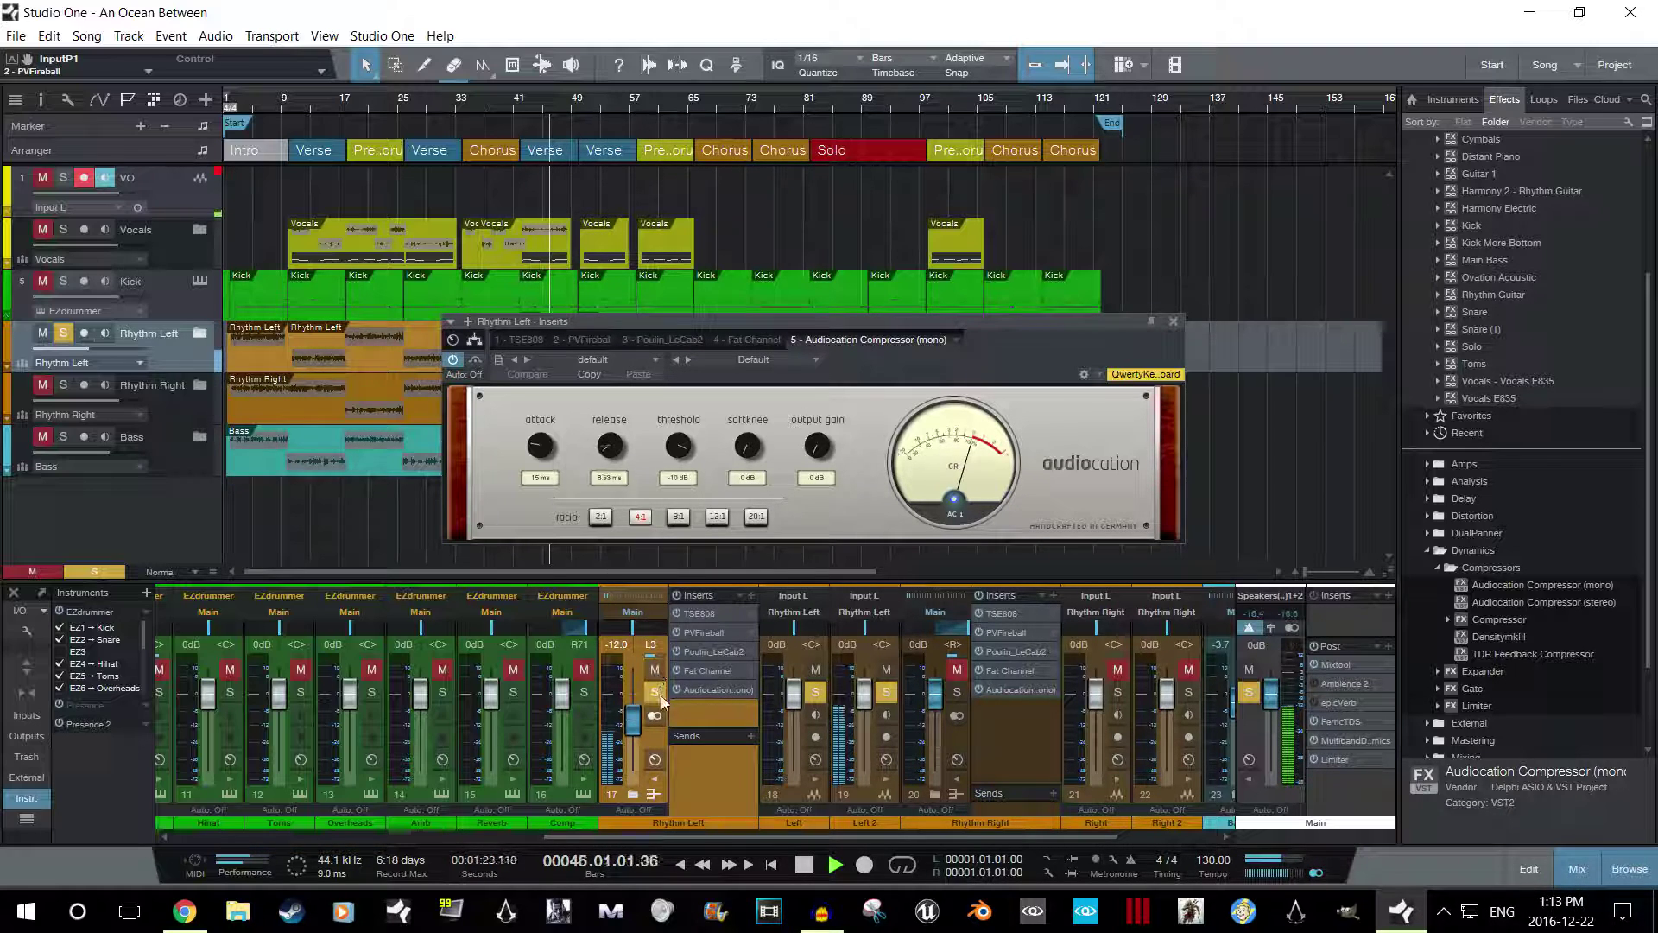
Set the compressor's release to about 1.2 s, soft knee to about 4.62 dB and output gain to about 7.25 dB.
left_click_drag(624, 439, 748, 394)
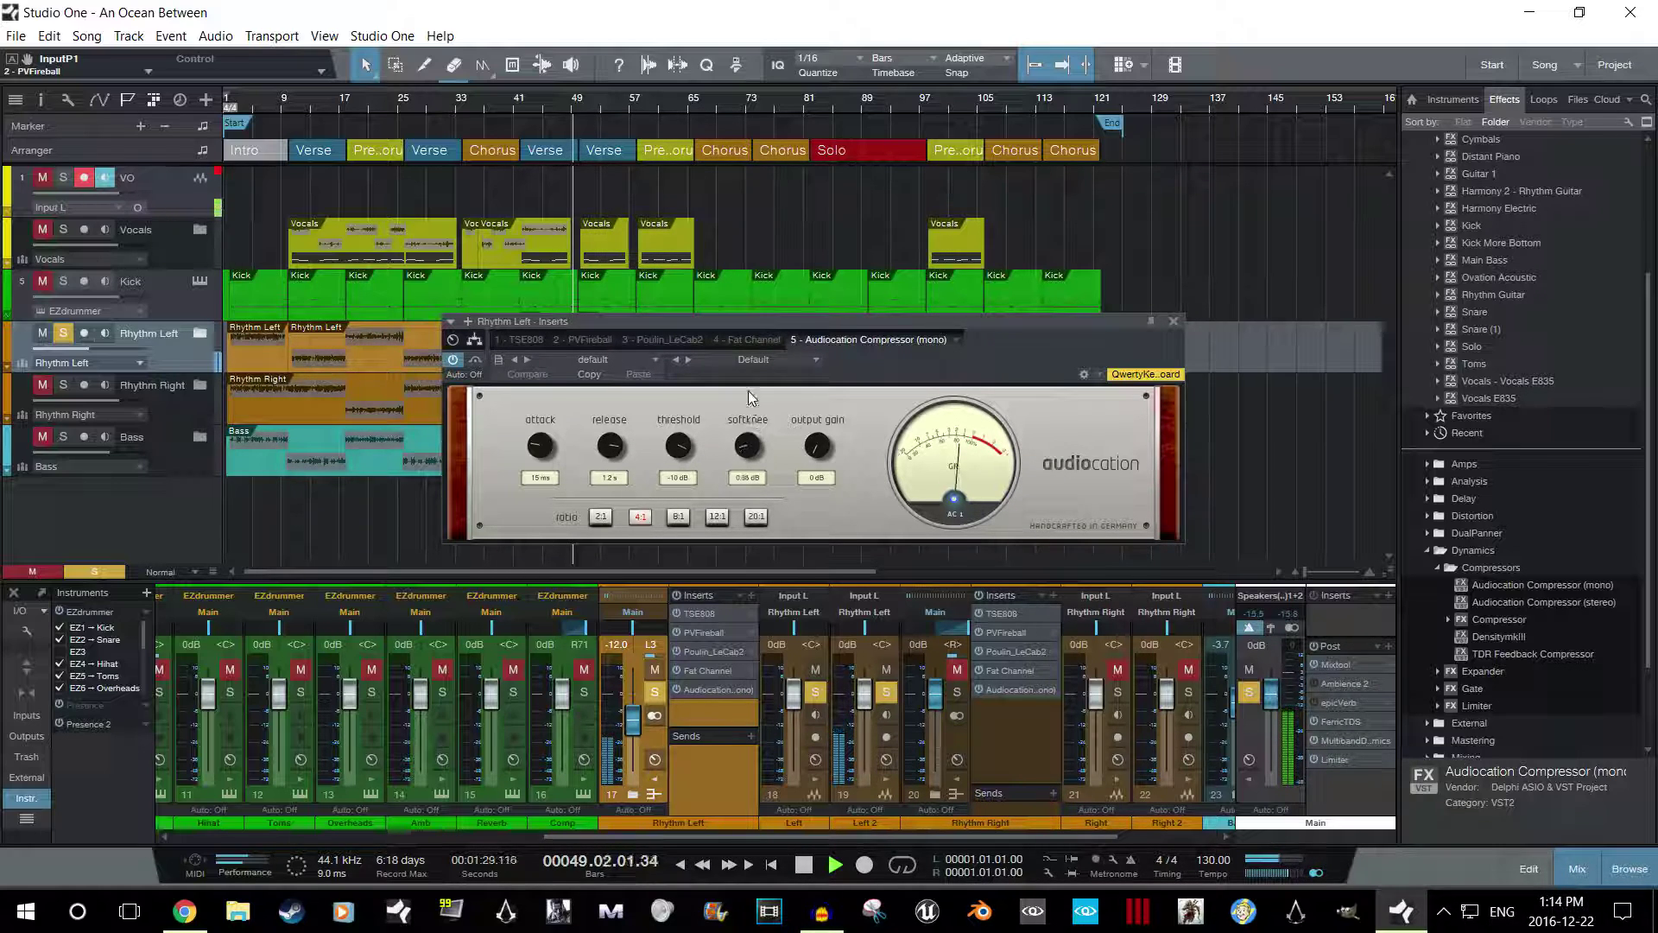
left_click_drag(748, 321, 766, 236)
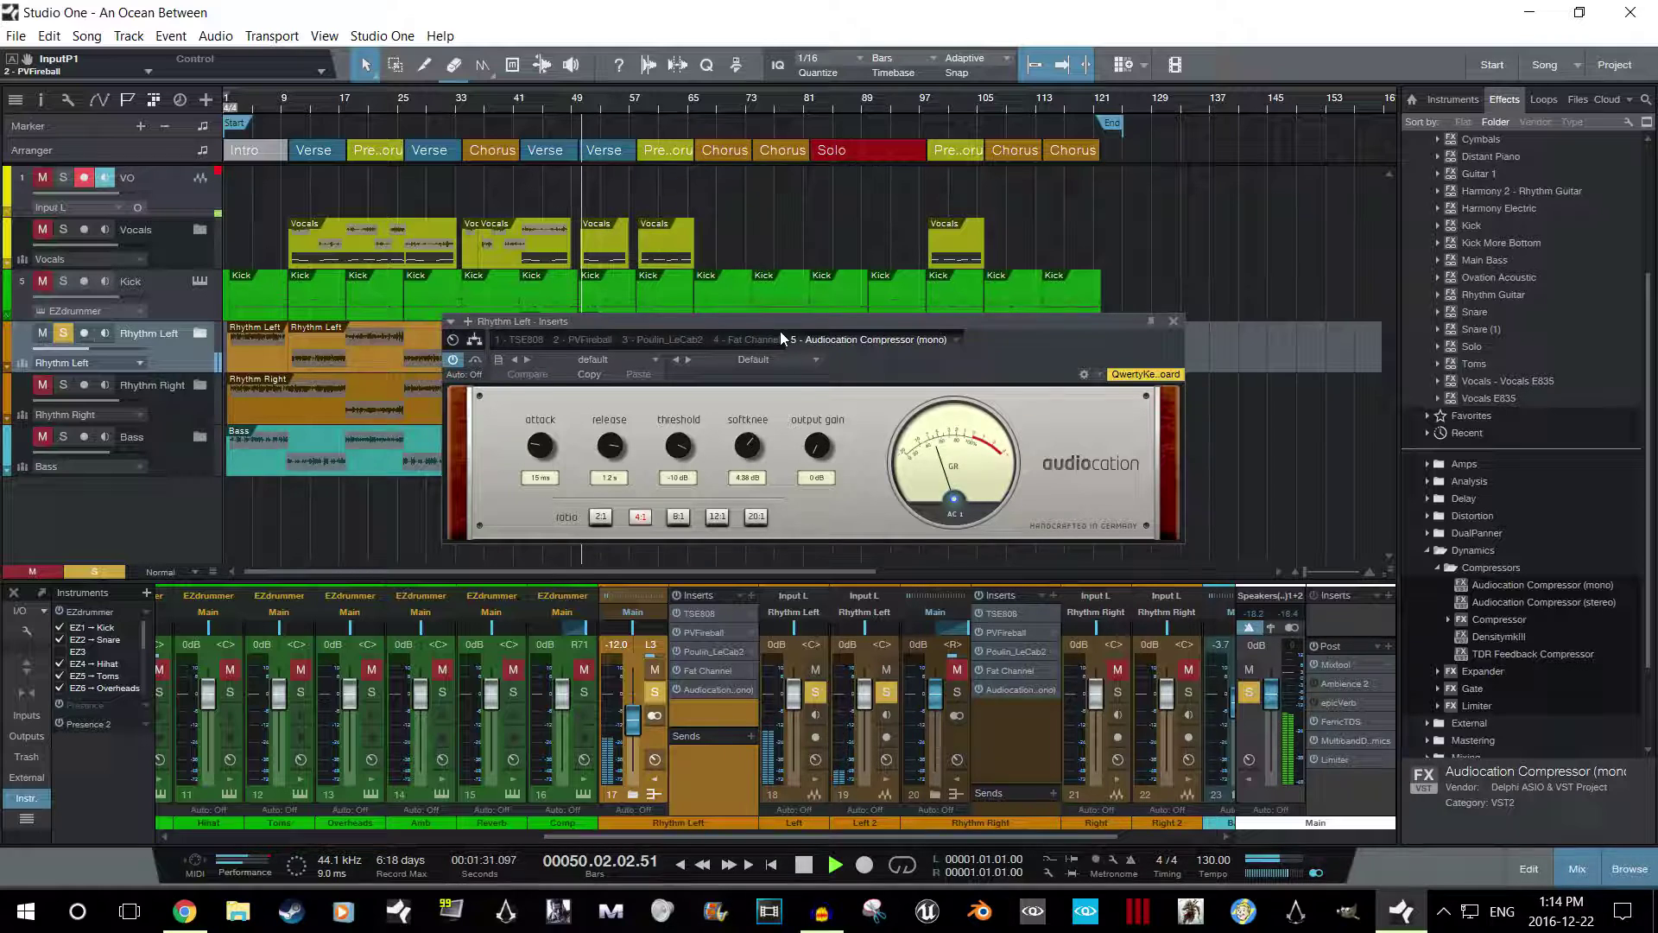
left_click_drag(814, 453, 810, 355)
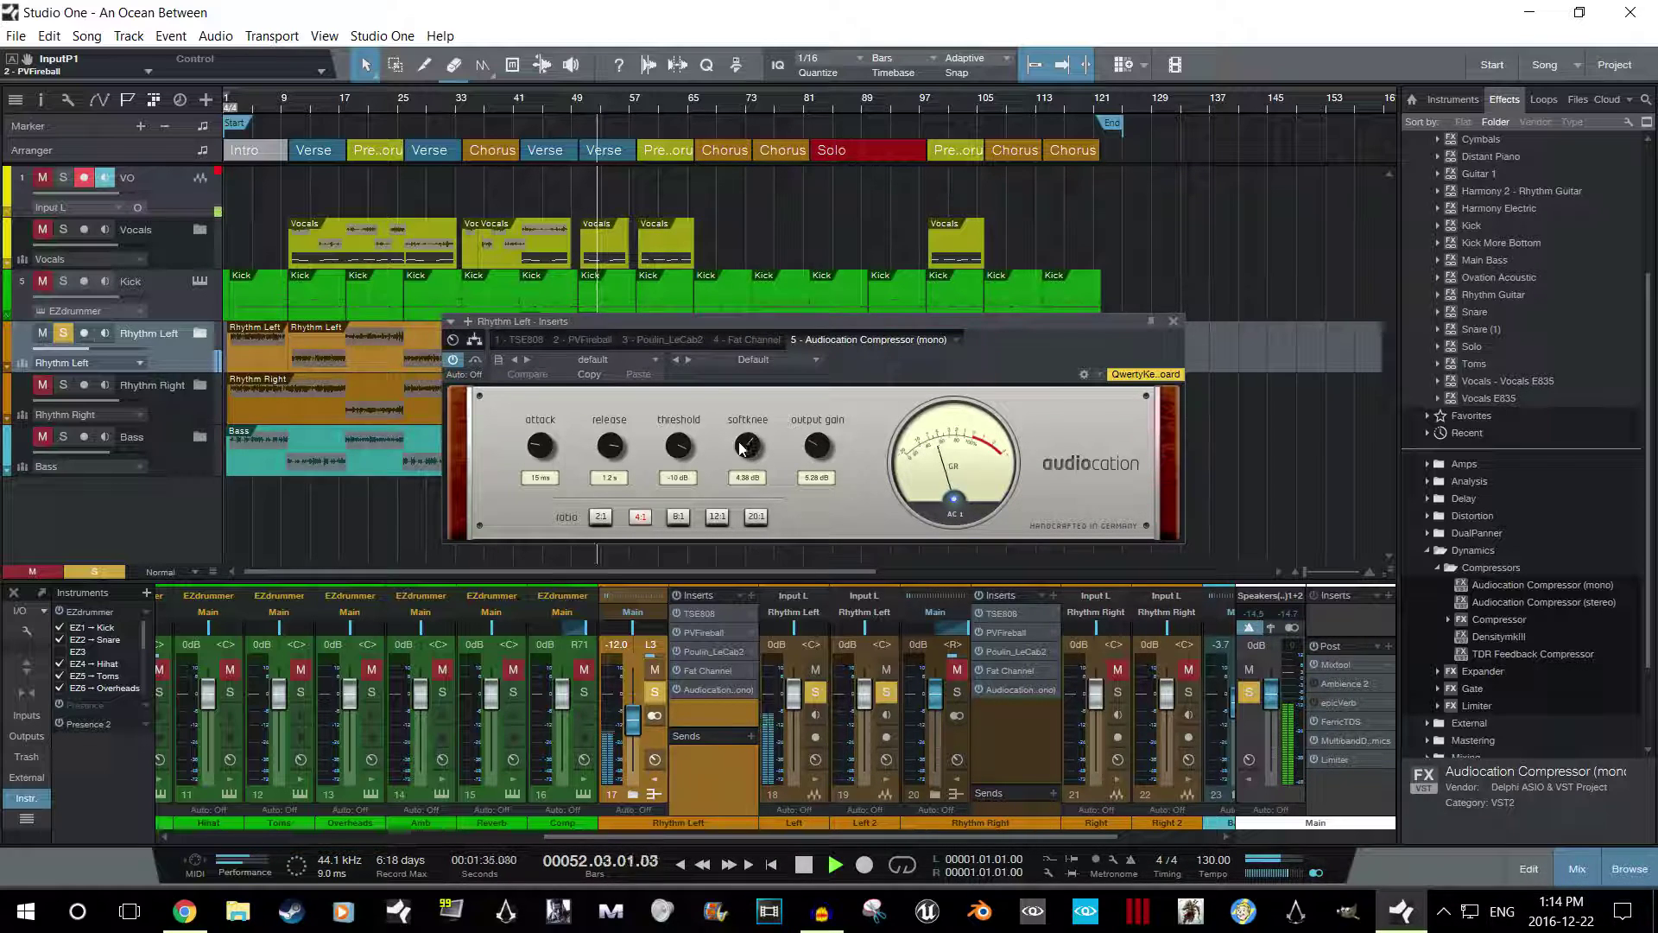
left_click_drag(748, 447, 818, 438)
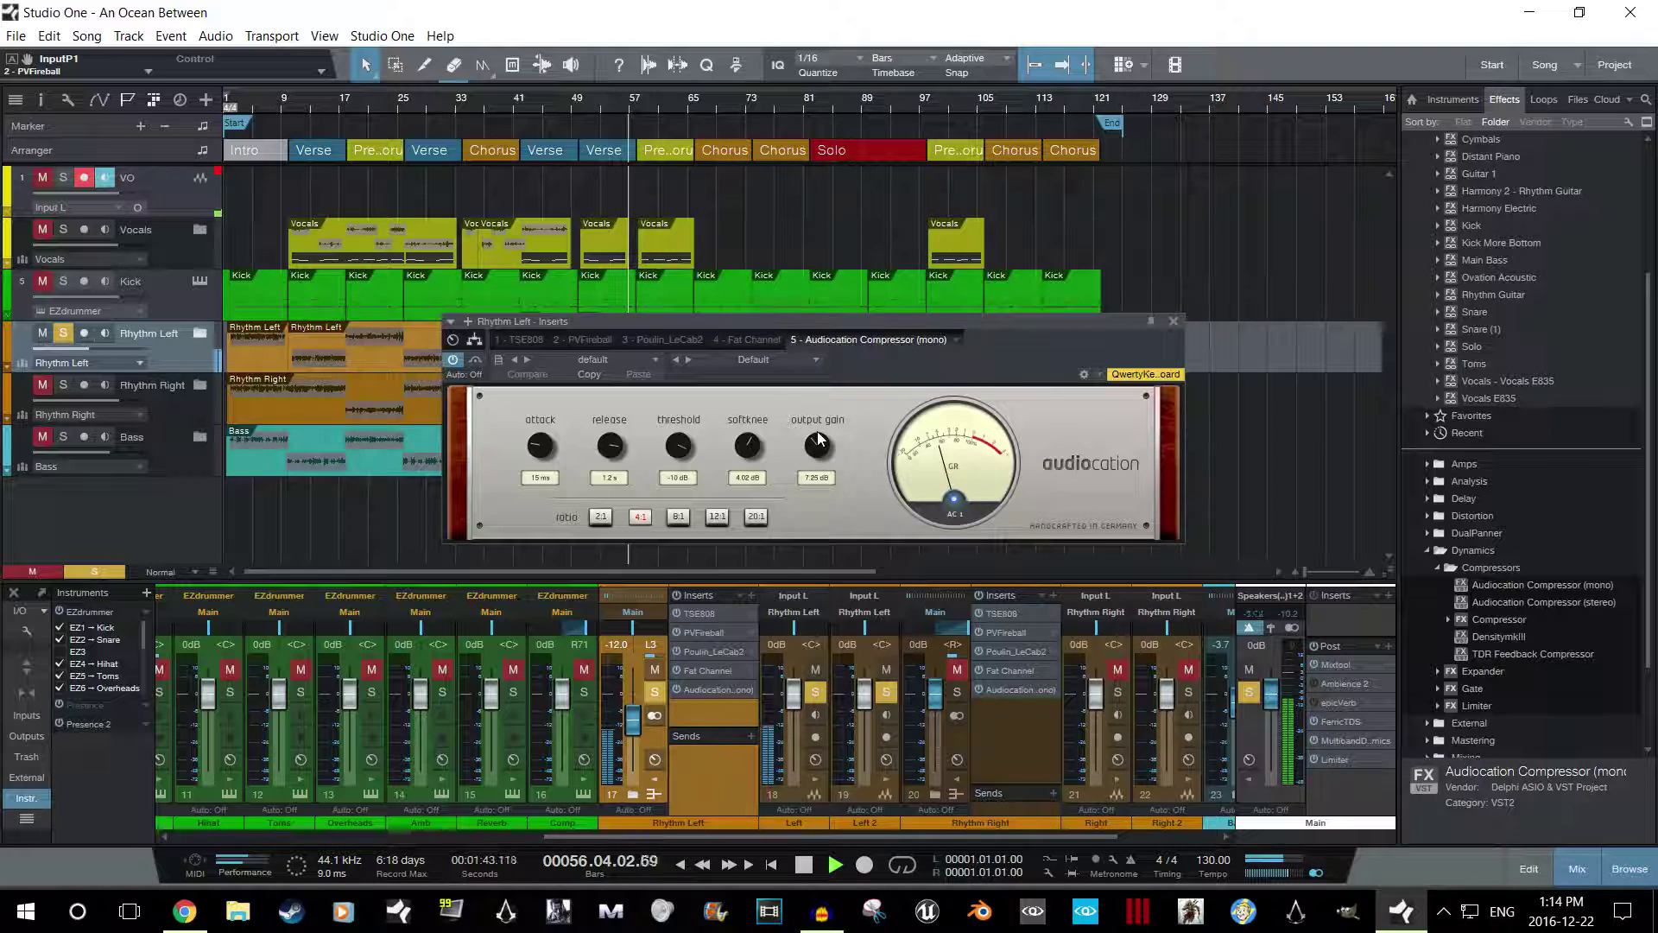
Set the compressor's attack to 17 ms, stop playback and close the plug-in window.
mouse_move(545, 447)
left_mouse_down()
mouse_move(562, 527)
mouse_move(551, 417)
mouse_move(558, 444)
left_mouse_up()
key("space")
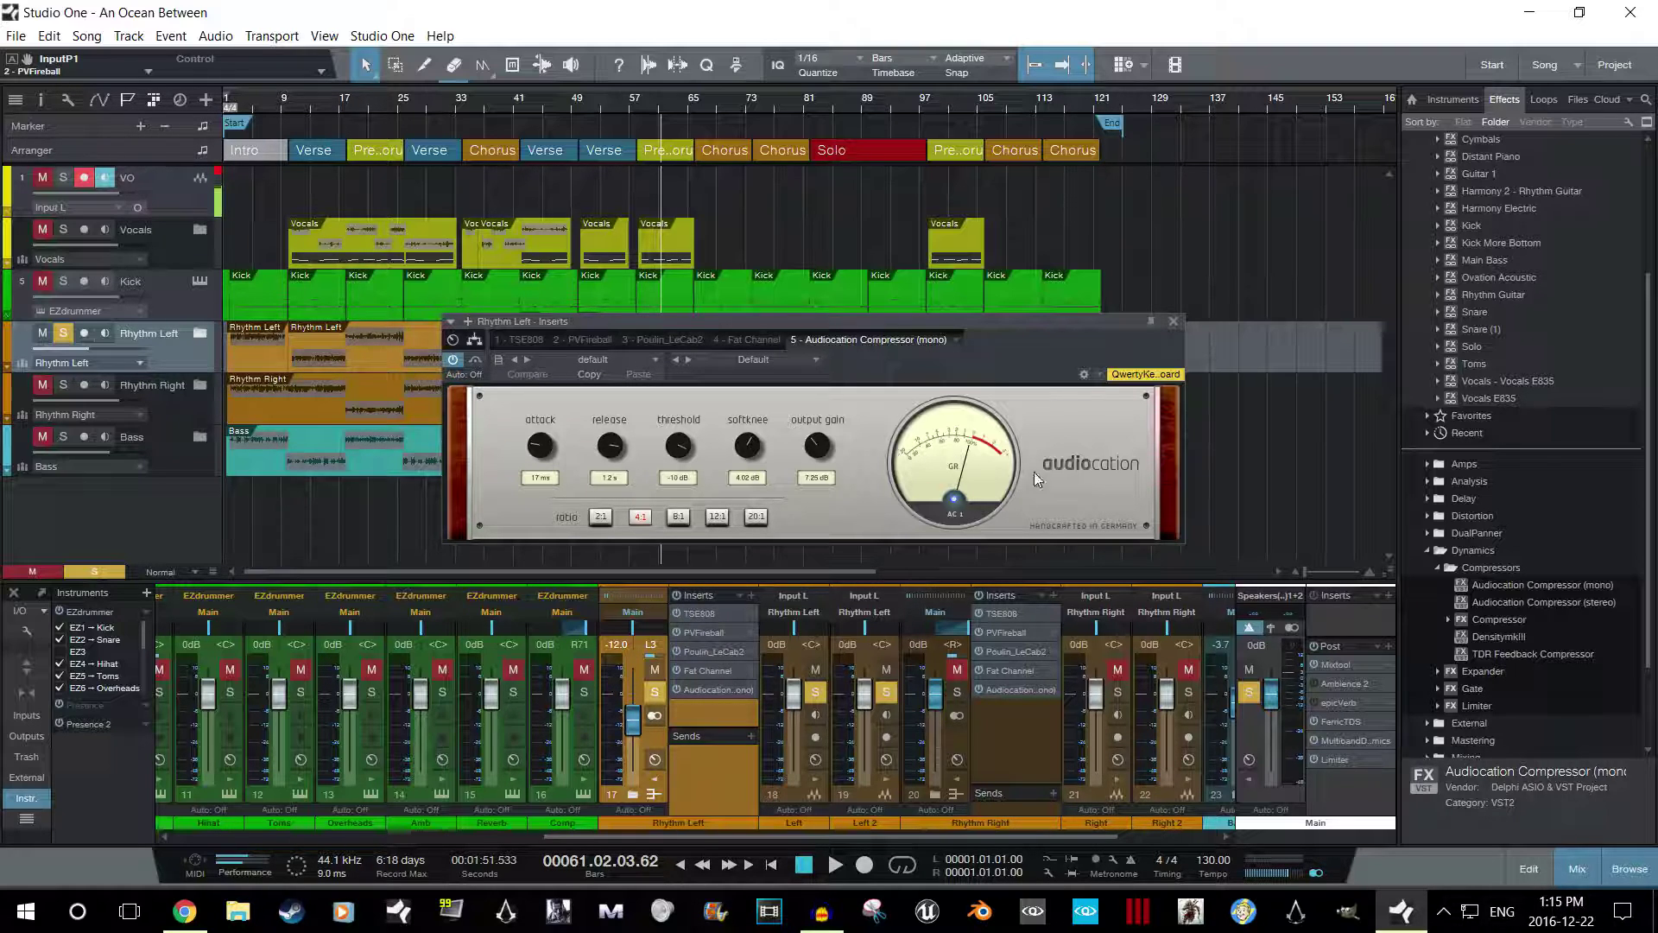
left_click(1175, 323)
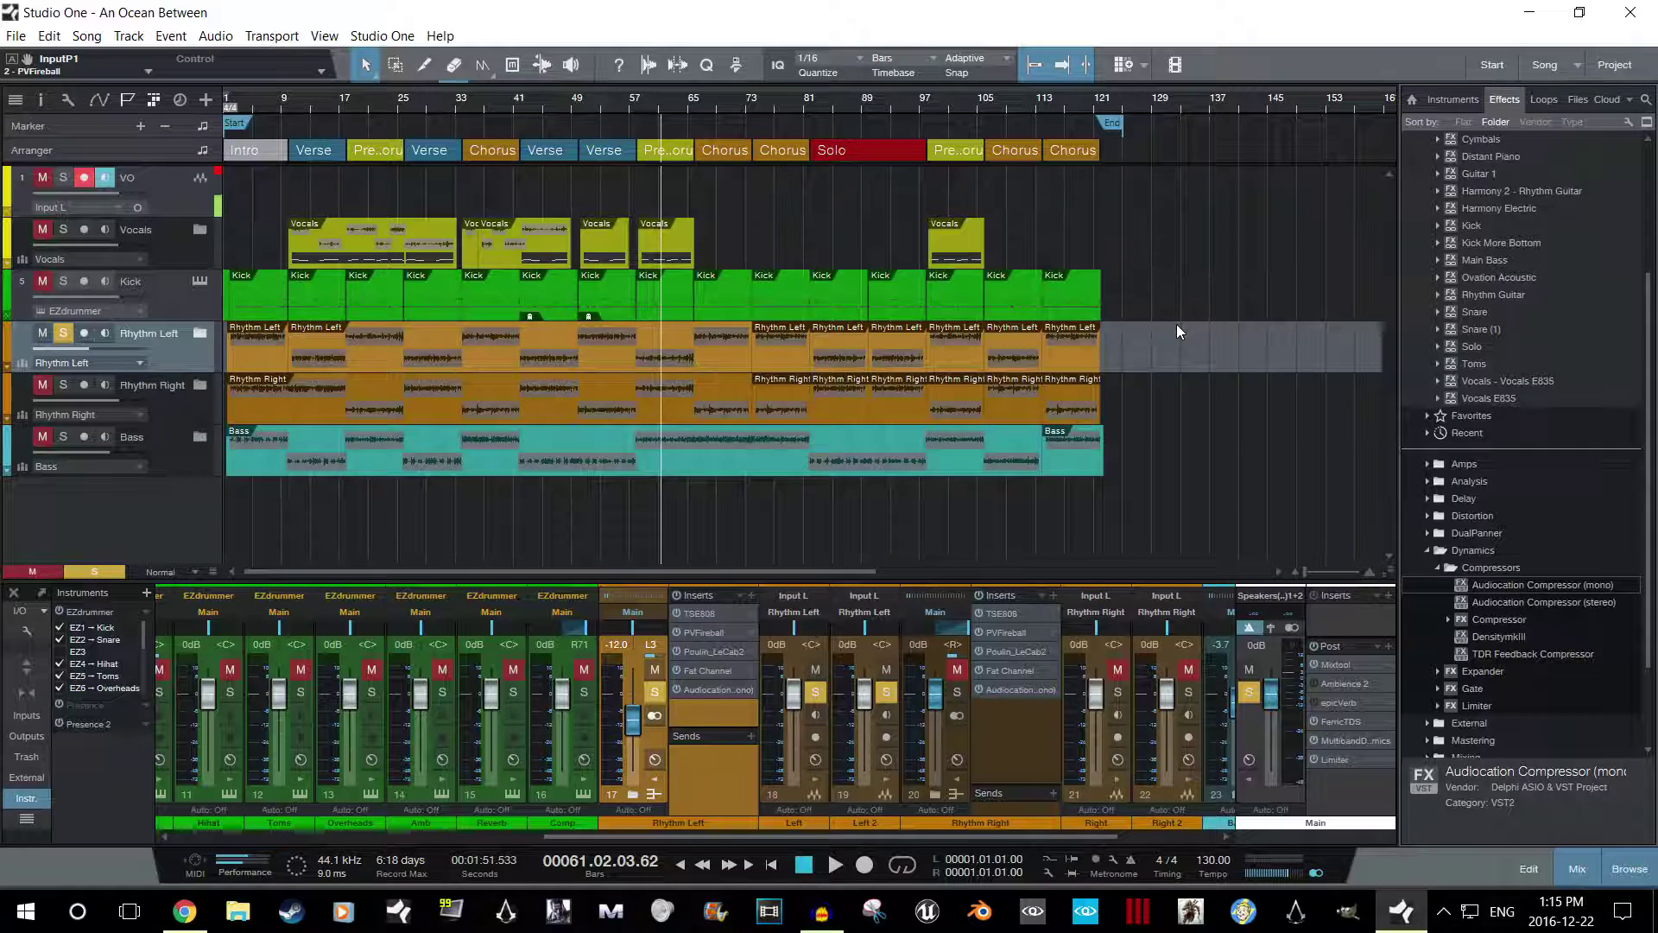
left_click(1432, 550)
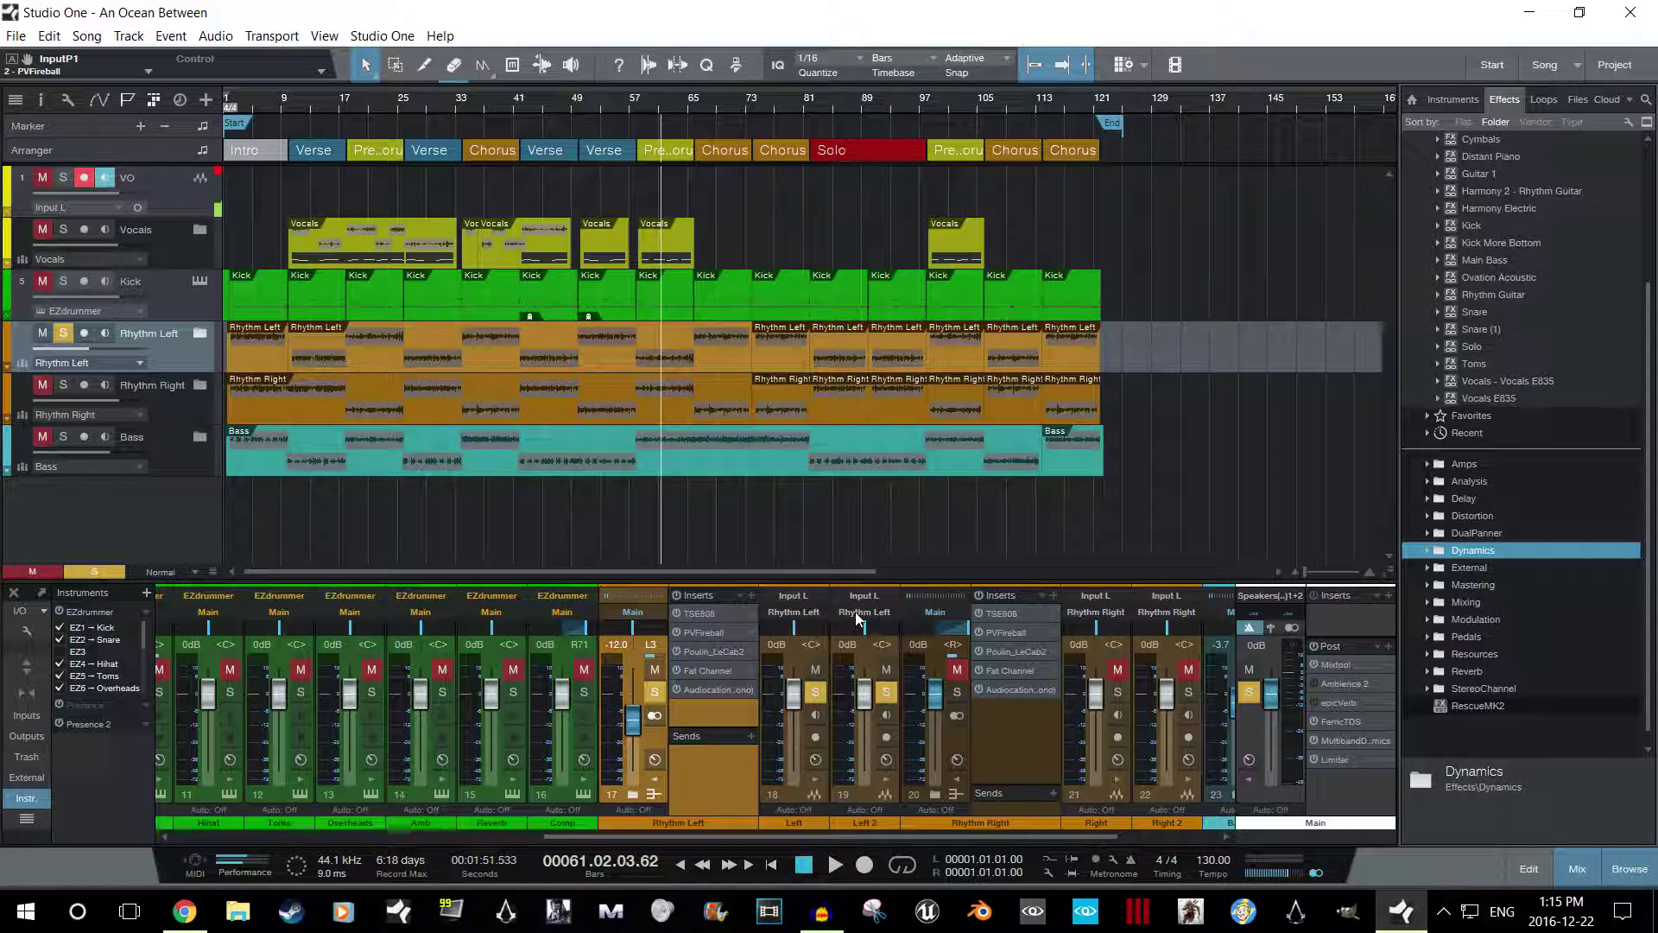
Remove all five inserts from the Rhythm Right bus, from TSE808 through the Audiocation compressor.
right_click(1013, 615)
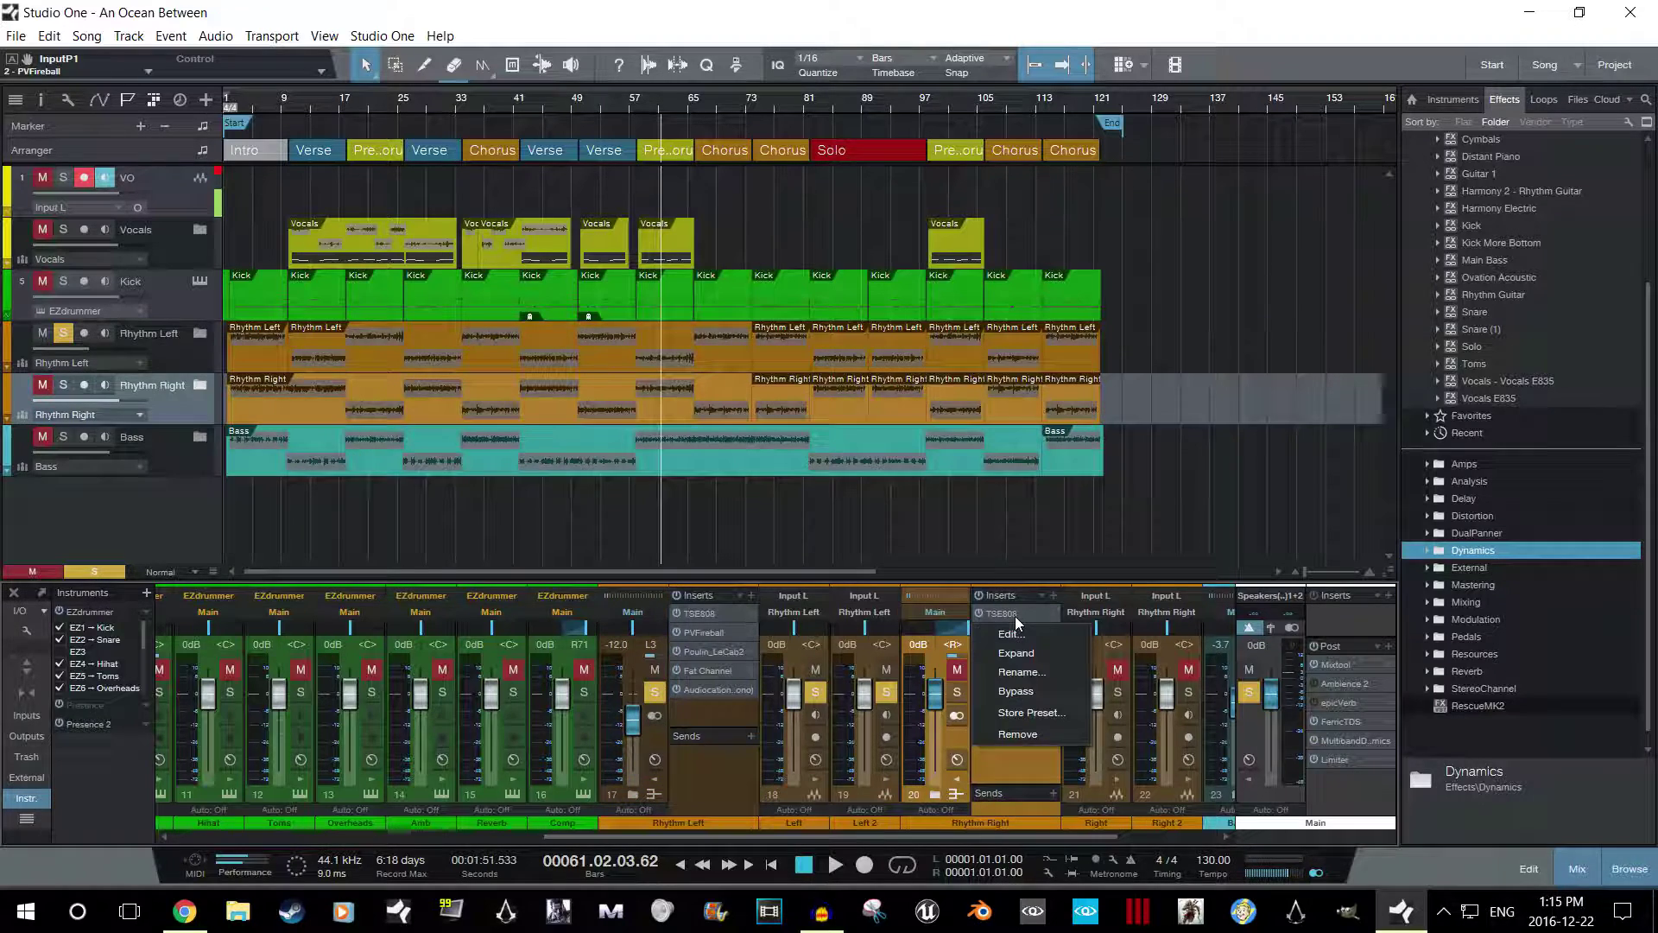
left_click(1034, 731)
right_click(1013, 613)
left_click(1030, 734)
right_click(1015, 613)
left_click(1018, 735)
right_click(1015, 610)
left_click(1033, 732)
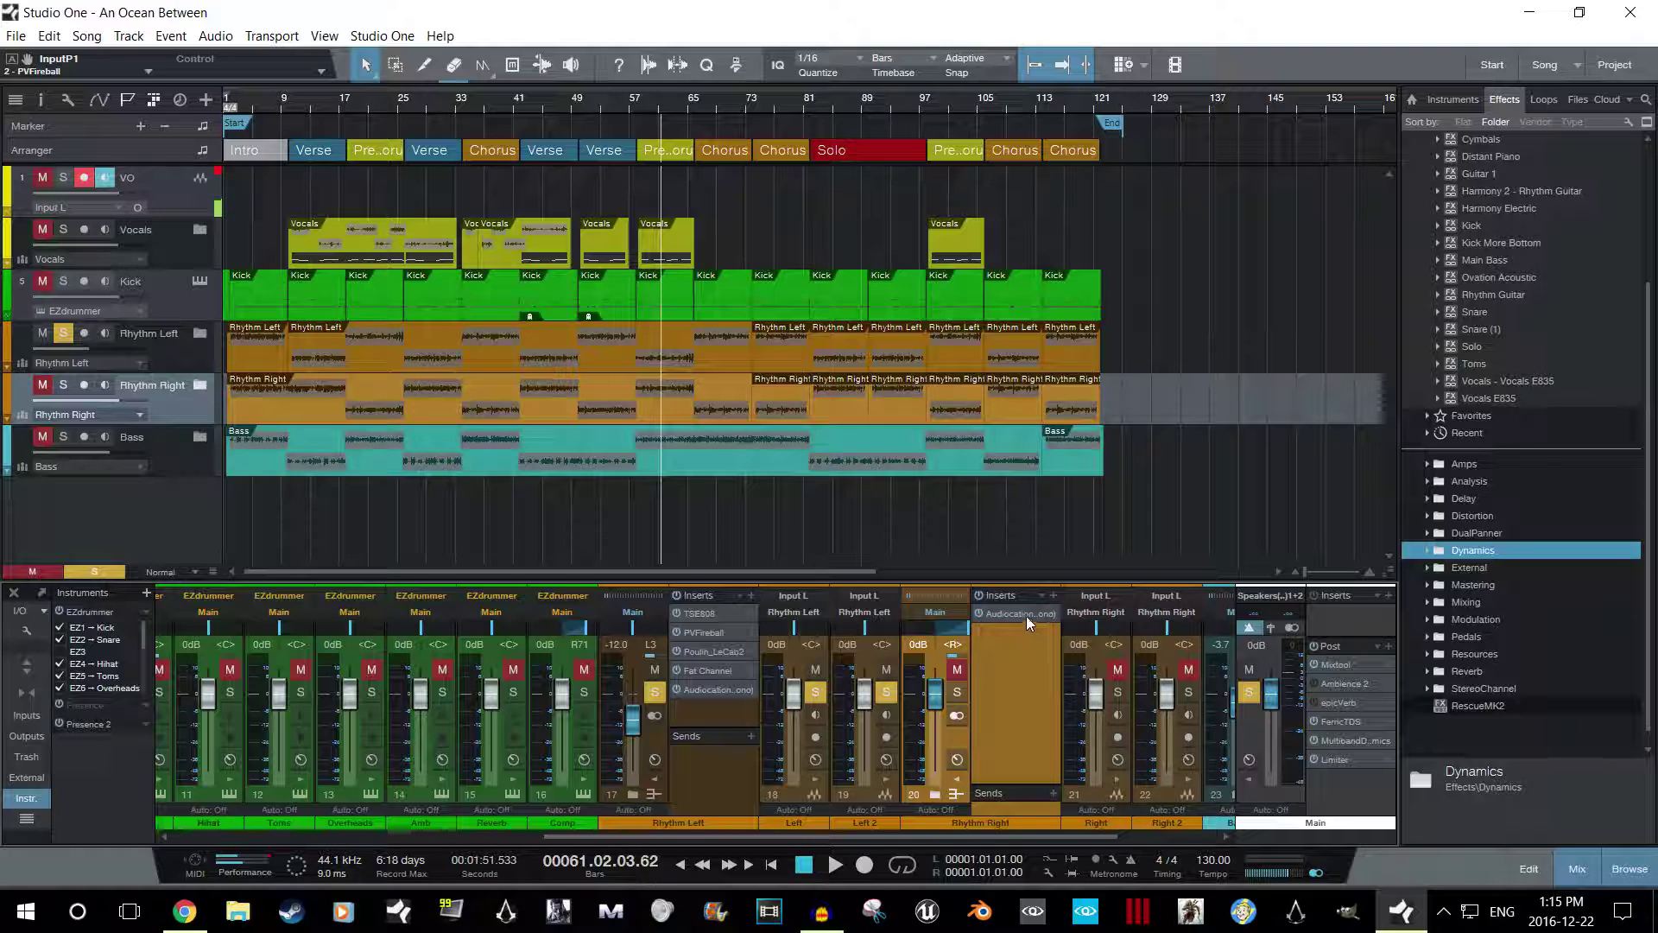
right_click(1026, 615)
left_click(1023, 731)
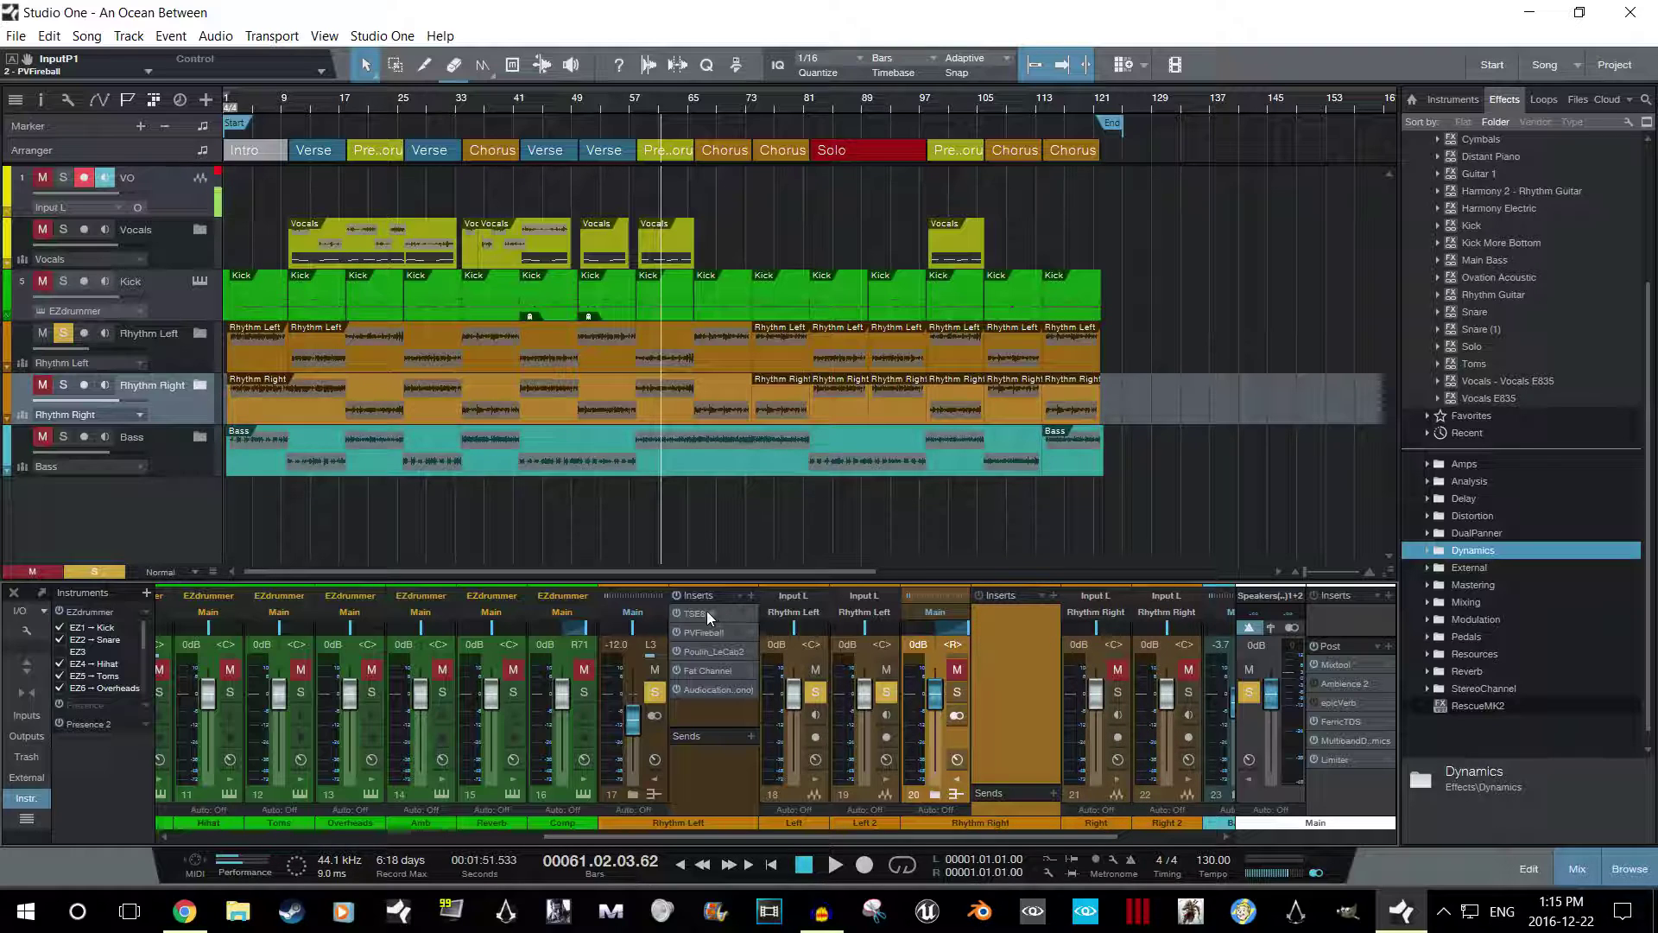
Copy TSE808 and PVFireball from the Rhythm Left inserts to Rhythm Right, and return the displaced Left channel beside Left 2.
left_click_drag(715, 620, 1003, 638)
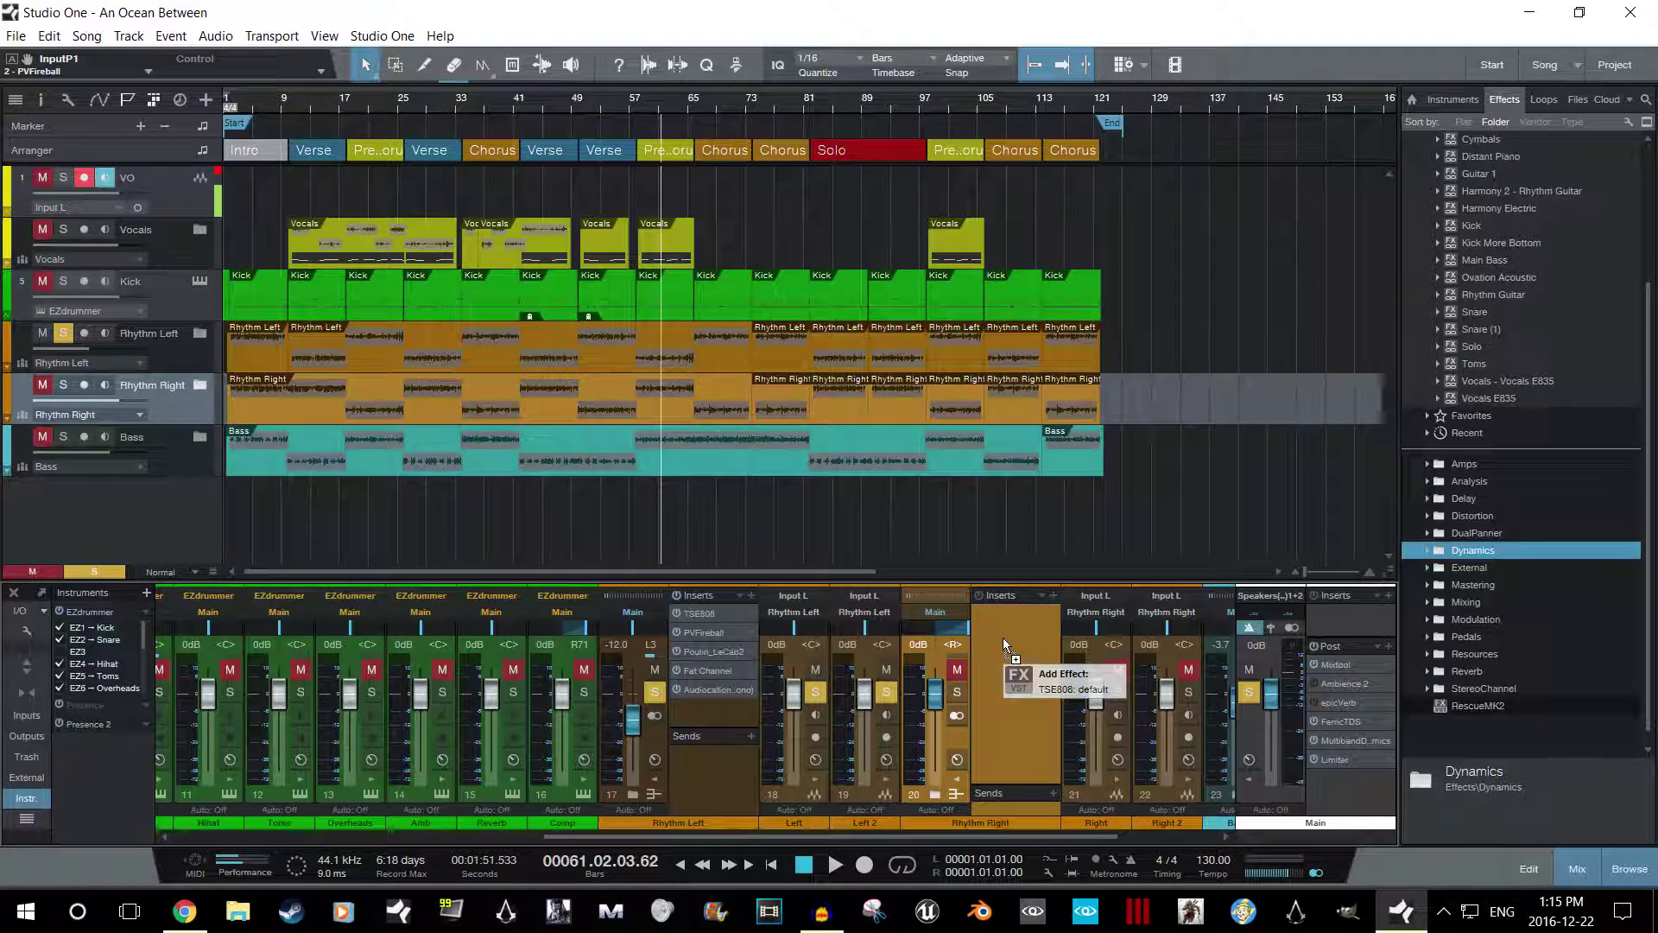
left_click(795, 321)
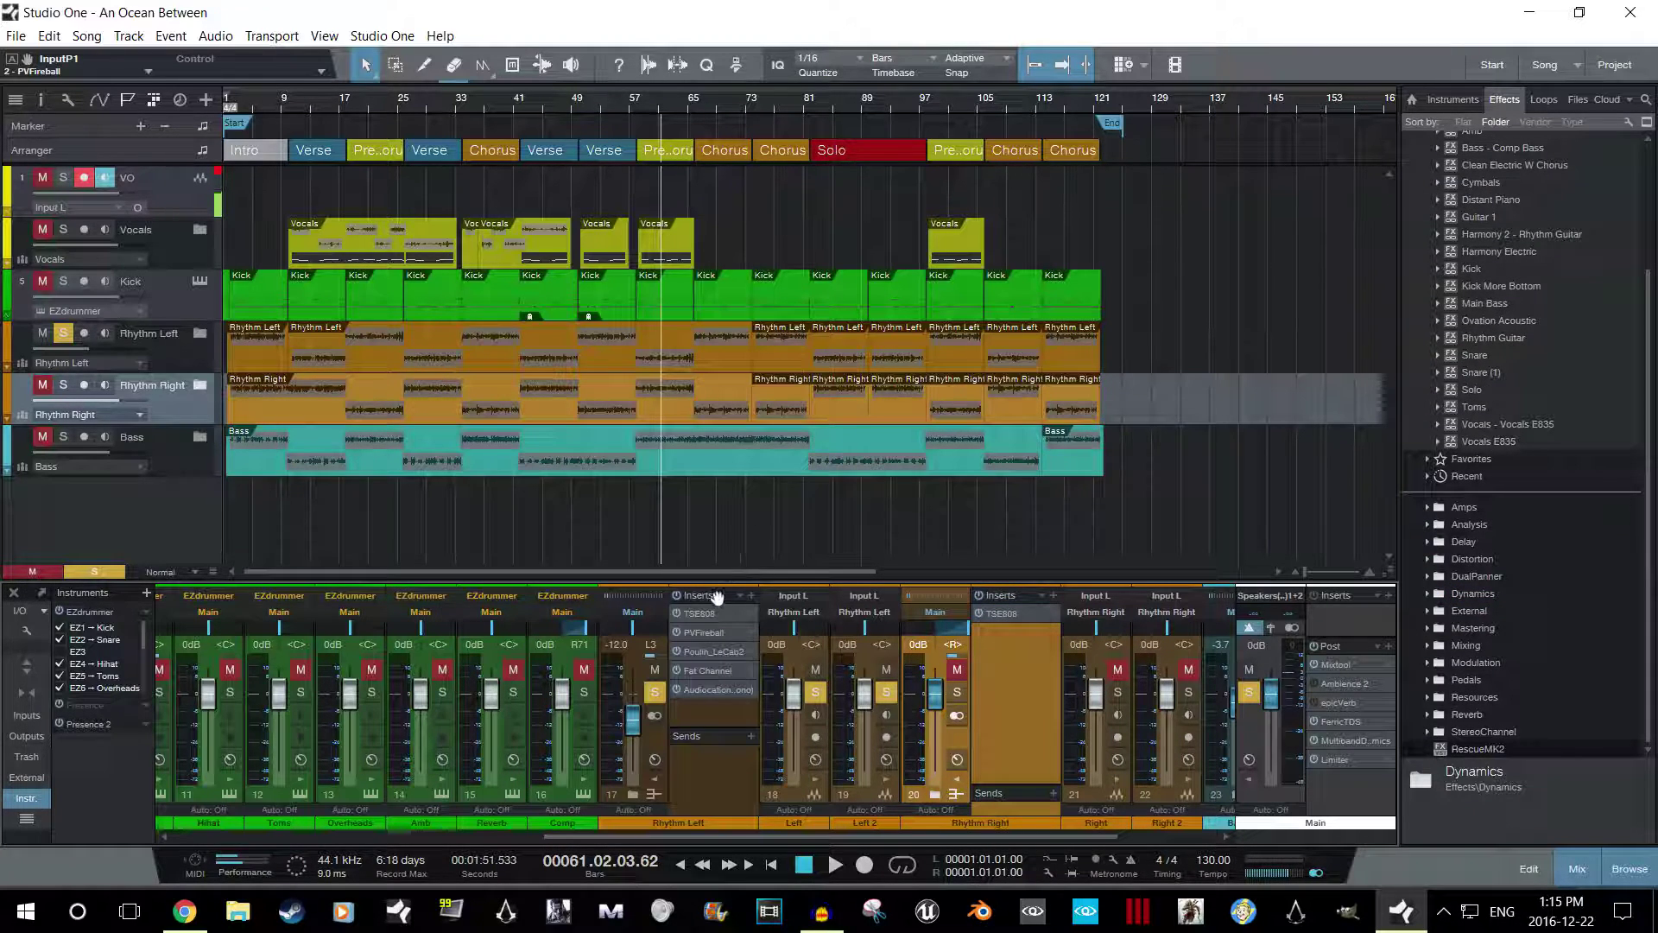
left_click_drag(710, 627, 994, 664)
left_click_drag(828, 661, 1008, 682)
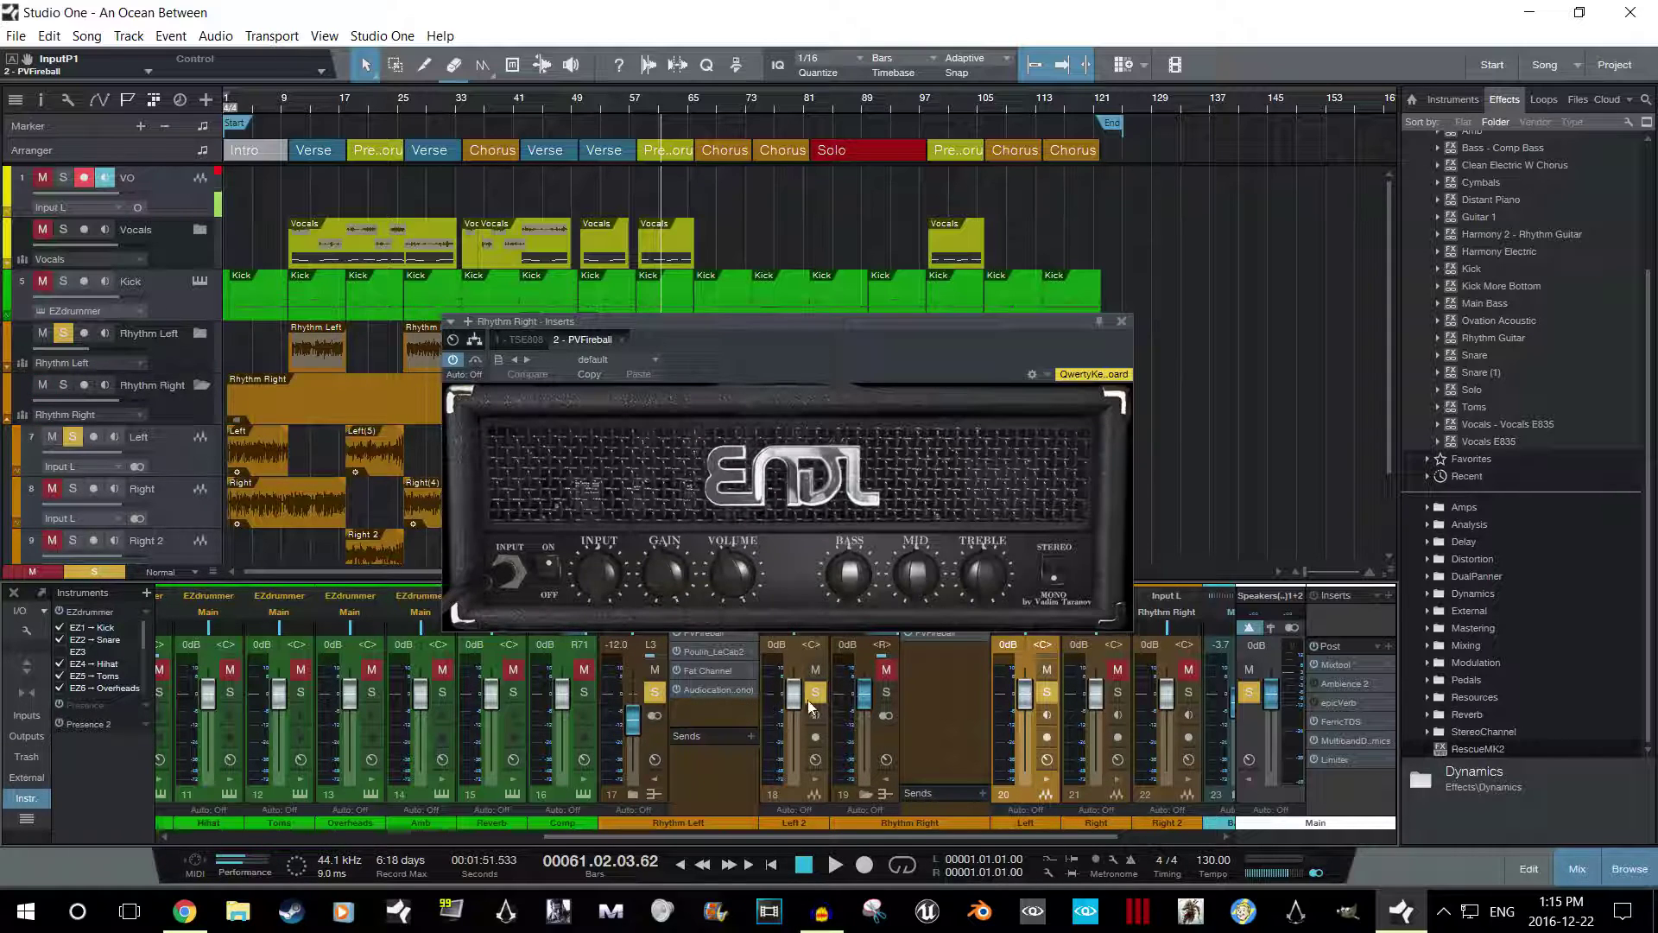
left_click_drag(1028, 796, 859, 793)
Copy Poulin_LeCab2, Fat Channel and Audiocation Compressor from Rhythm Left to the Rhythm Right inserts, closing the plug-in windows.
left_click_drag(706, 651, 995, 682)
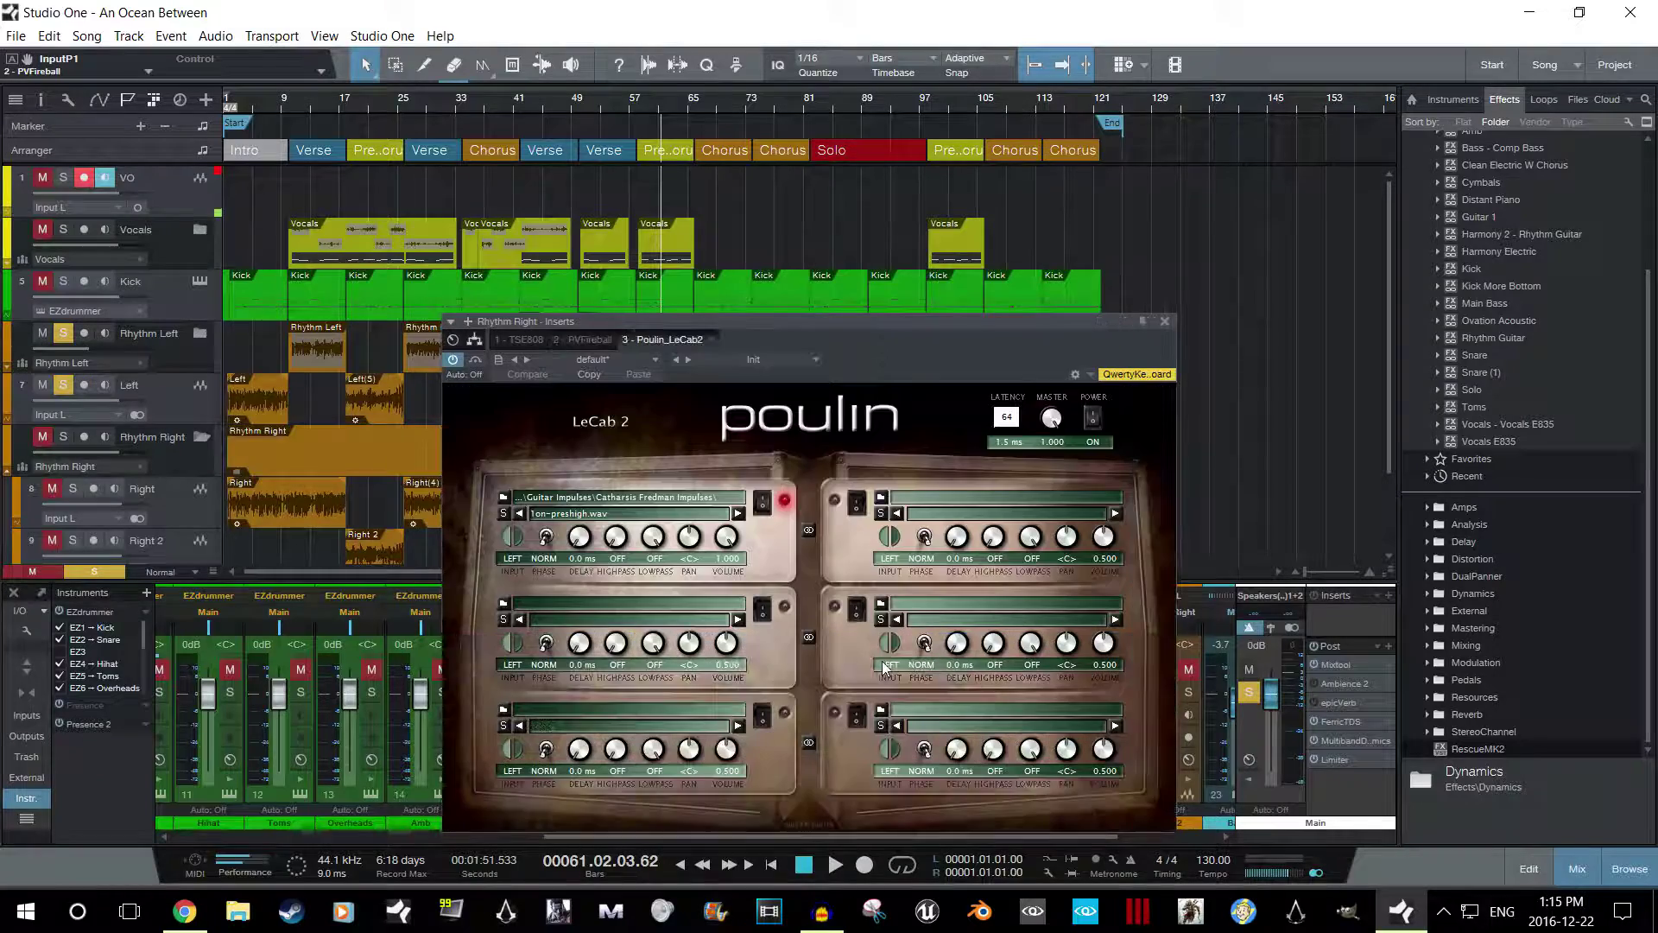
left_click(1164, 320)
left_click_drag(734, 691, 1011, 691)
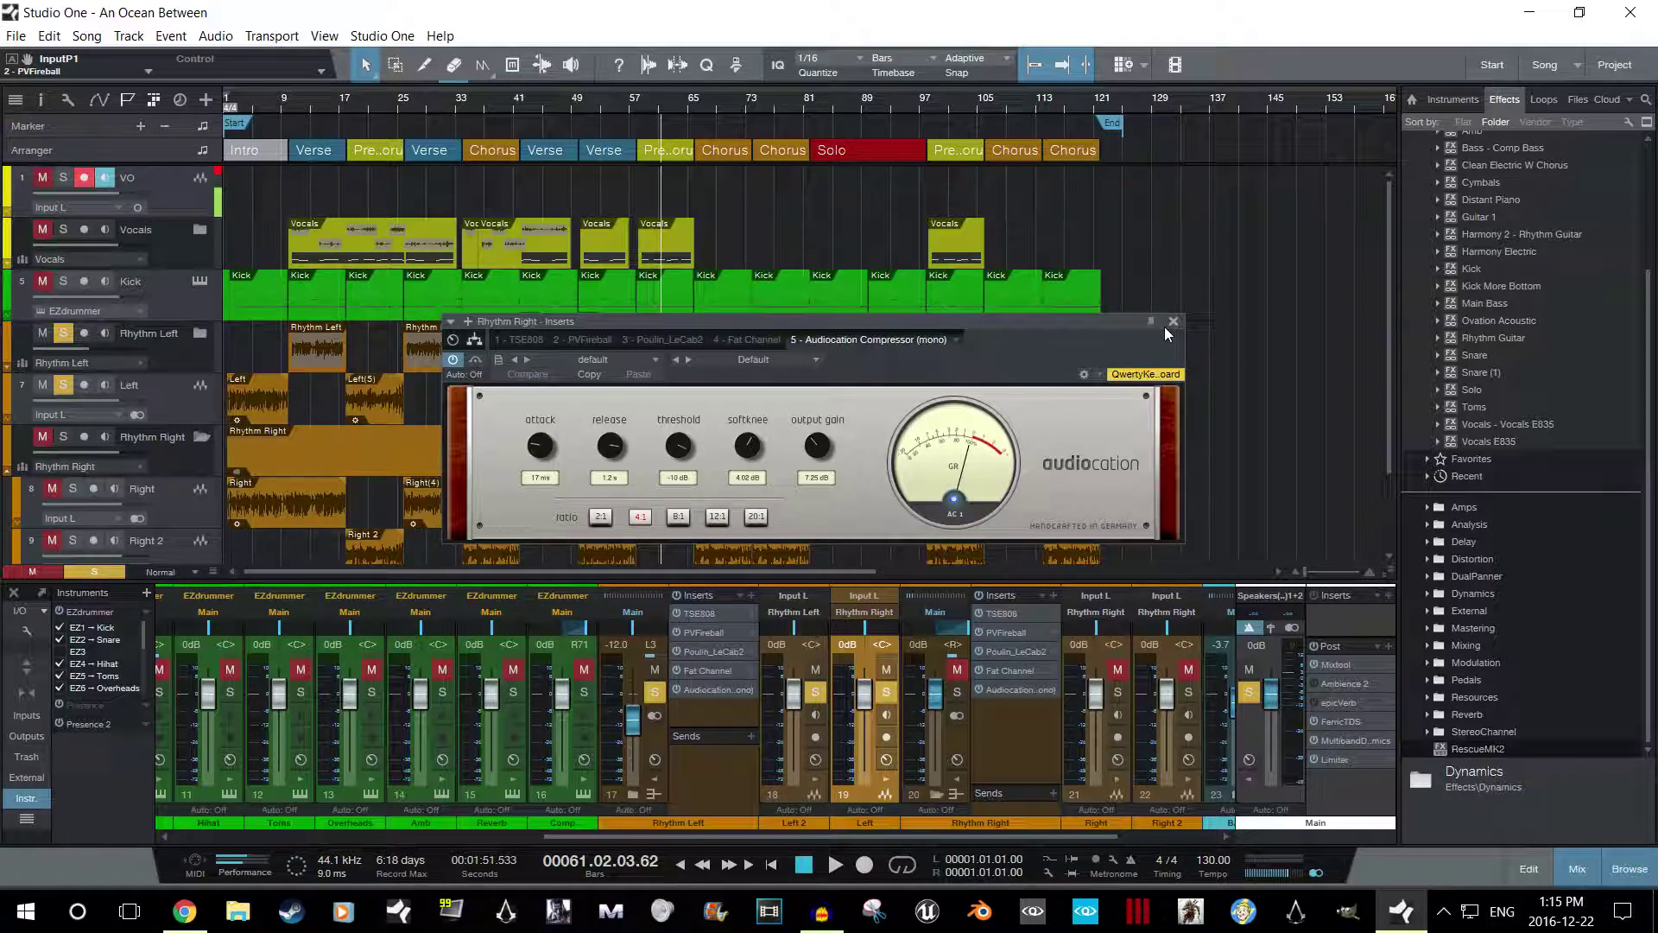
left_click(1172, 321)
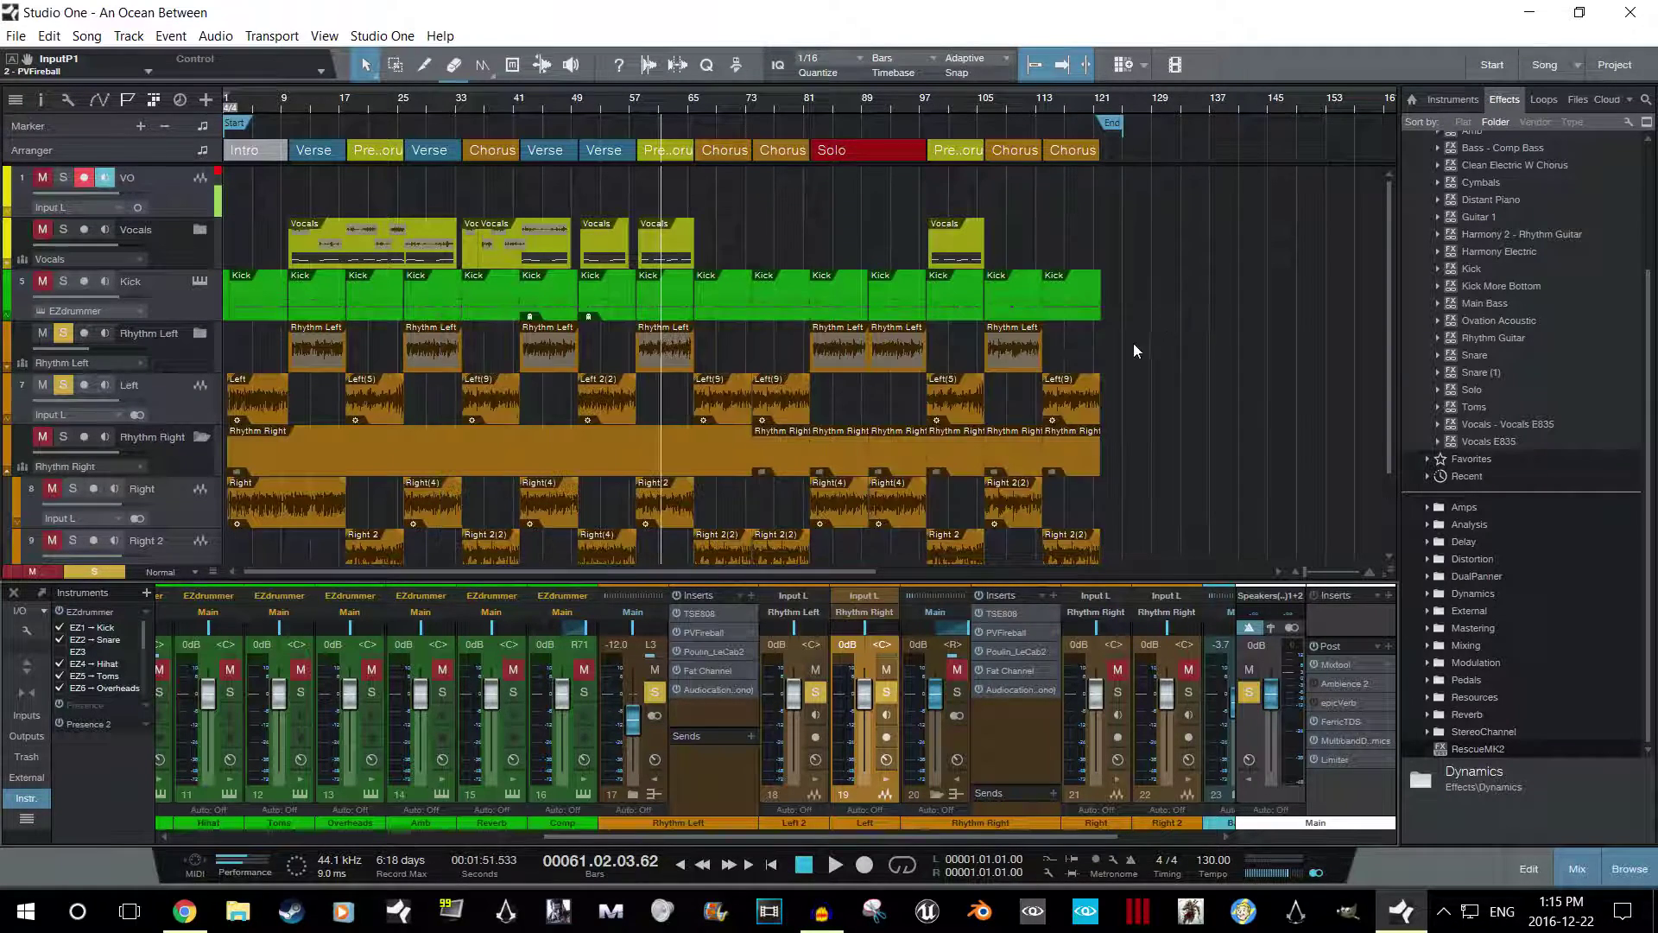
Review PVFireball on Rhythm Left and check the system load in the Performance Monitor, closing both windows.
left_click(712, 631)
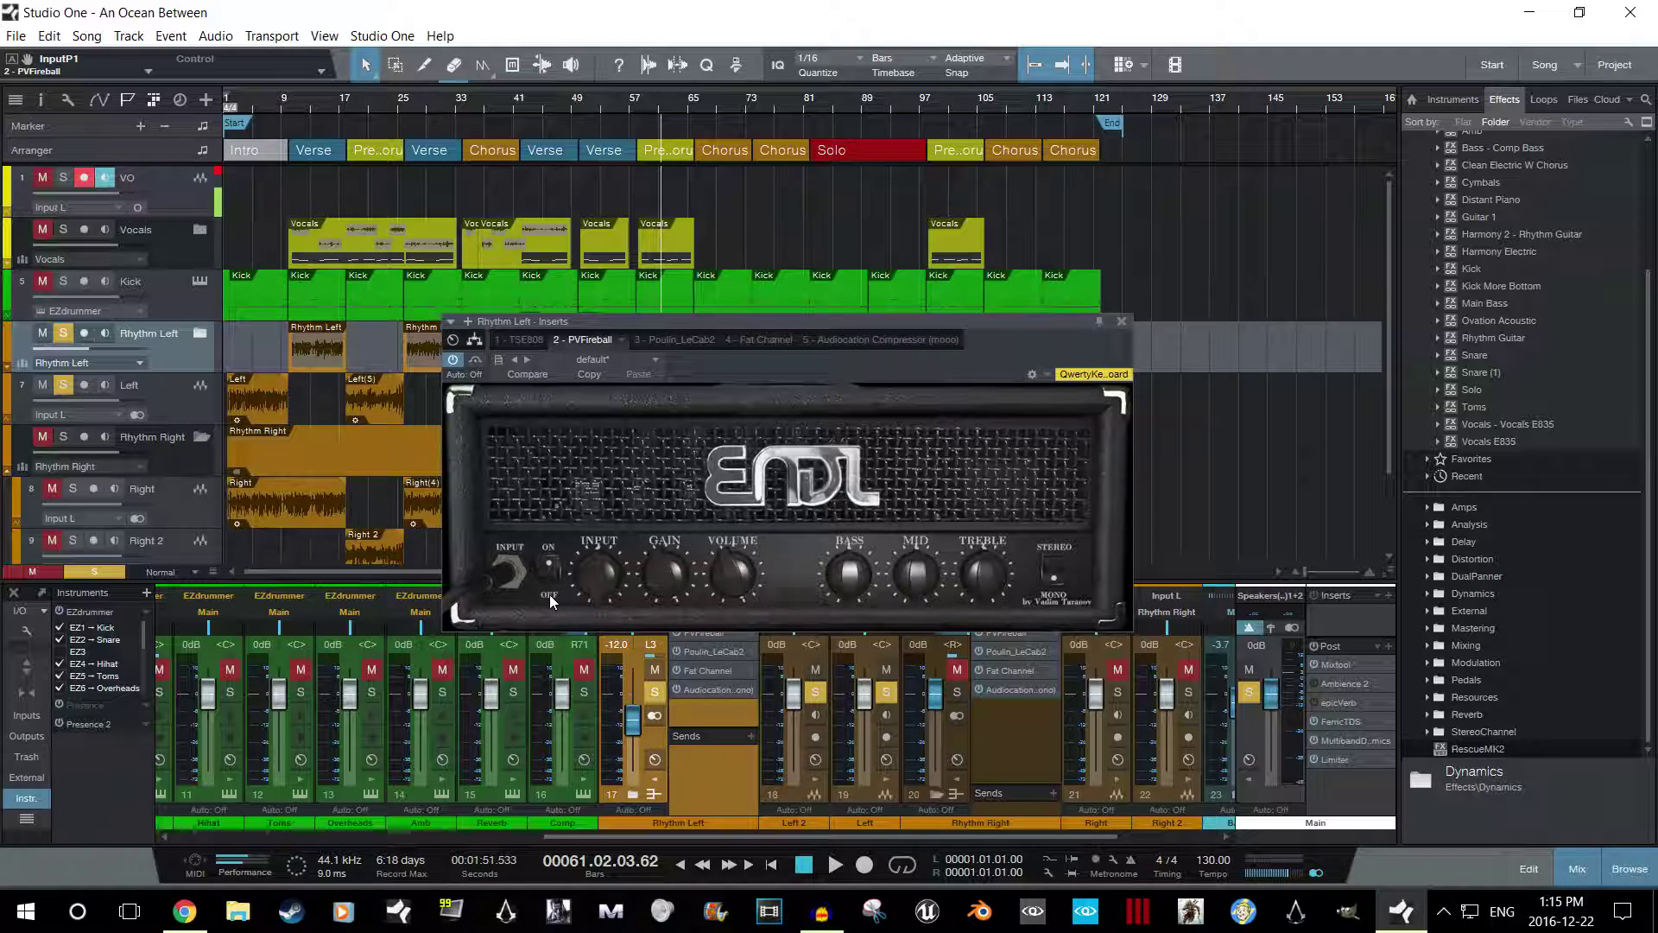
left_click(247, 864)
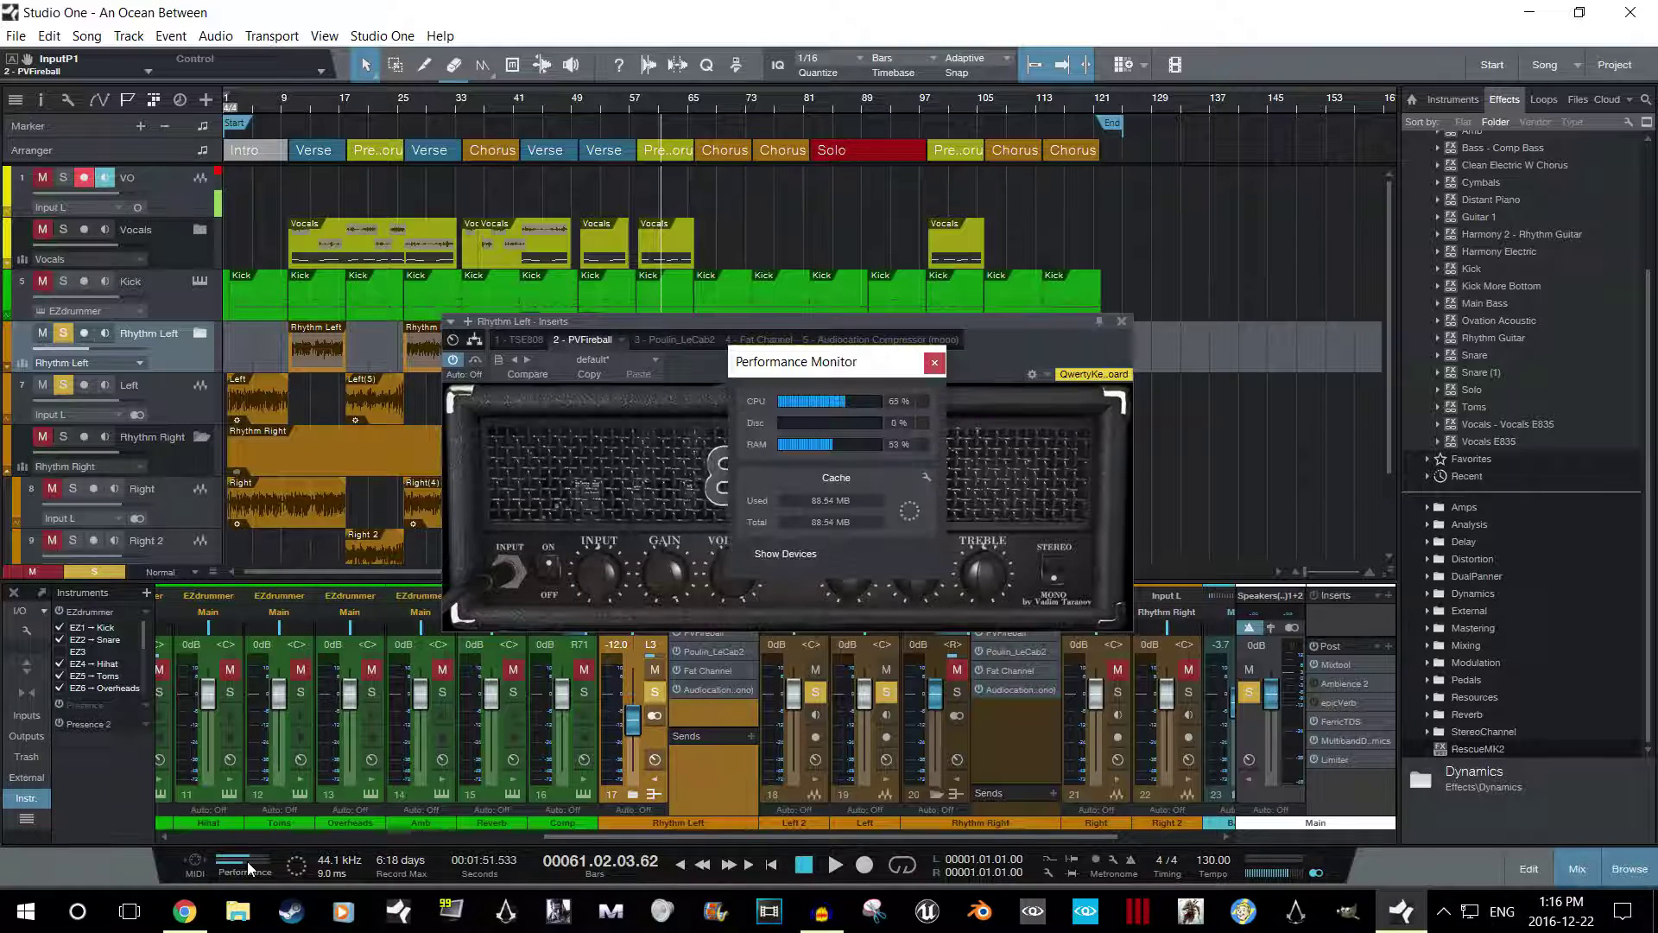
left_click(932, 364)
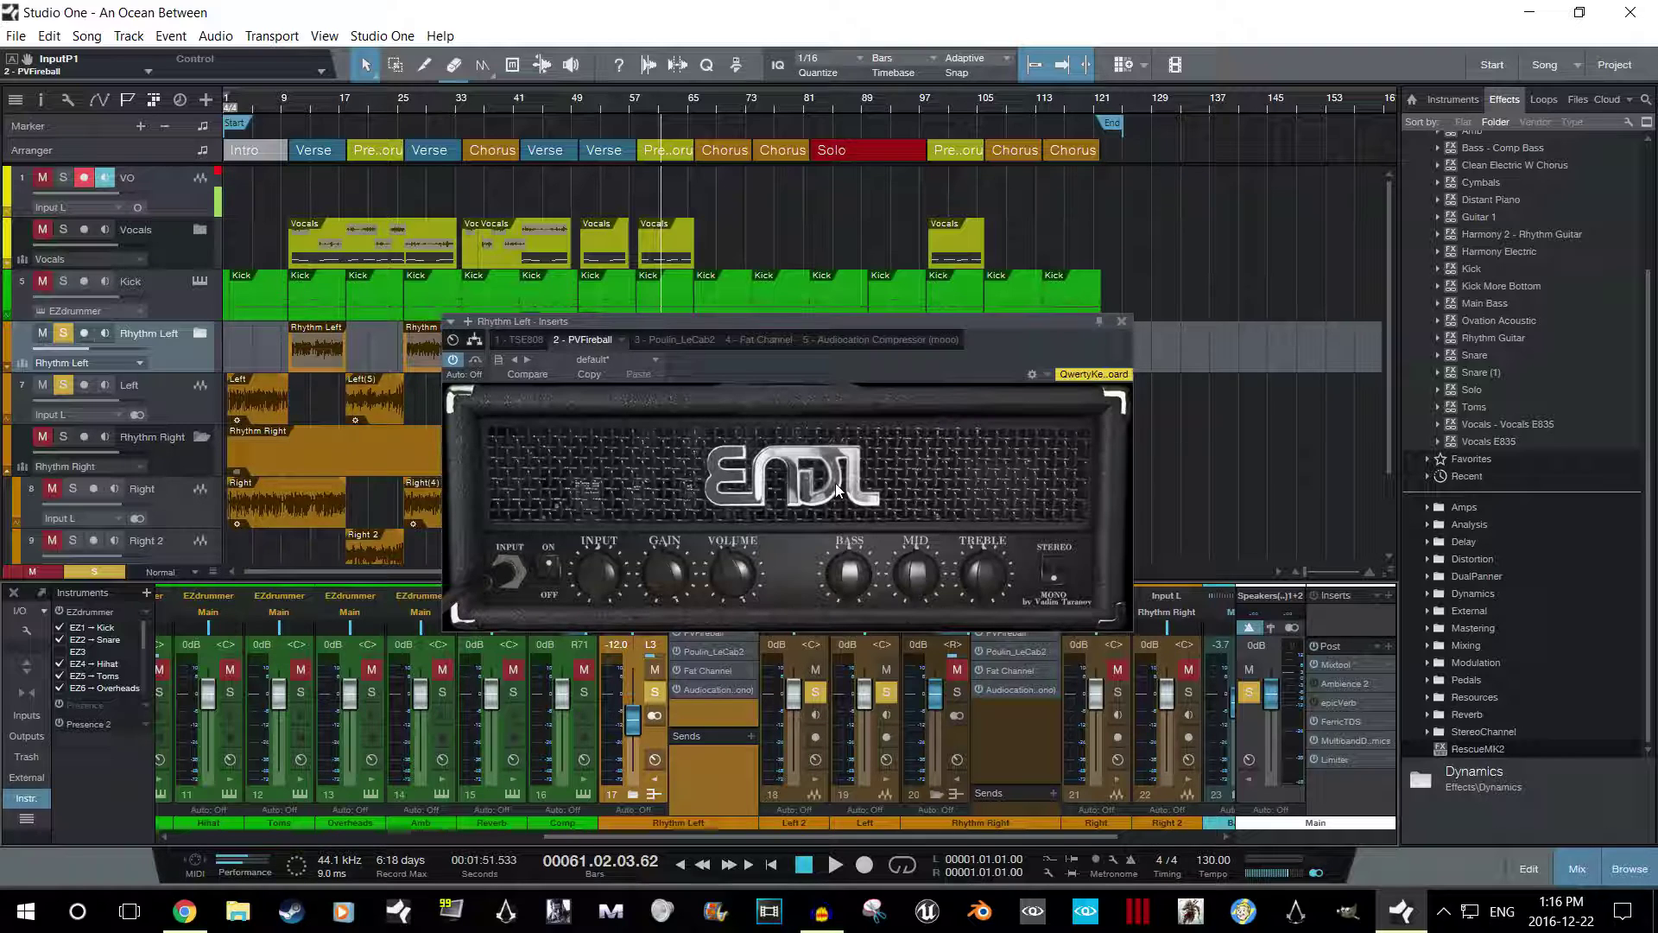
mouse_move(780, 682)
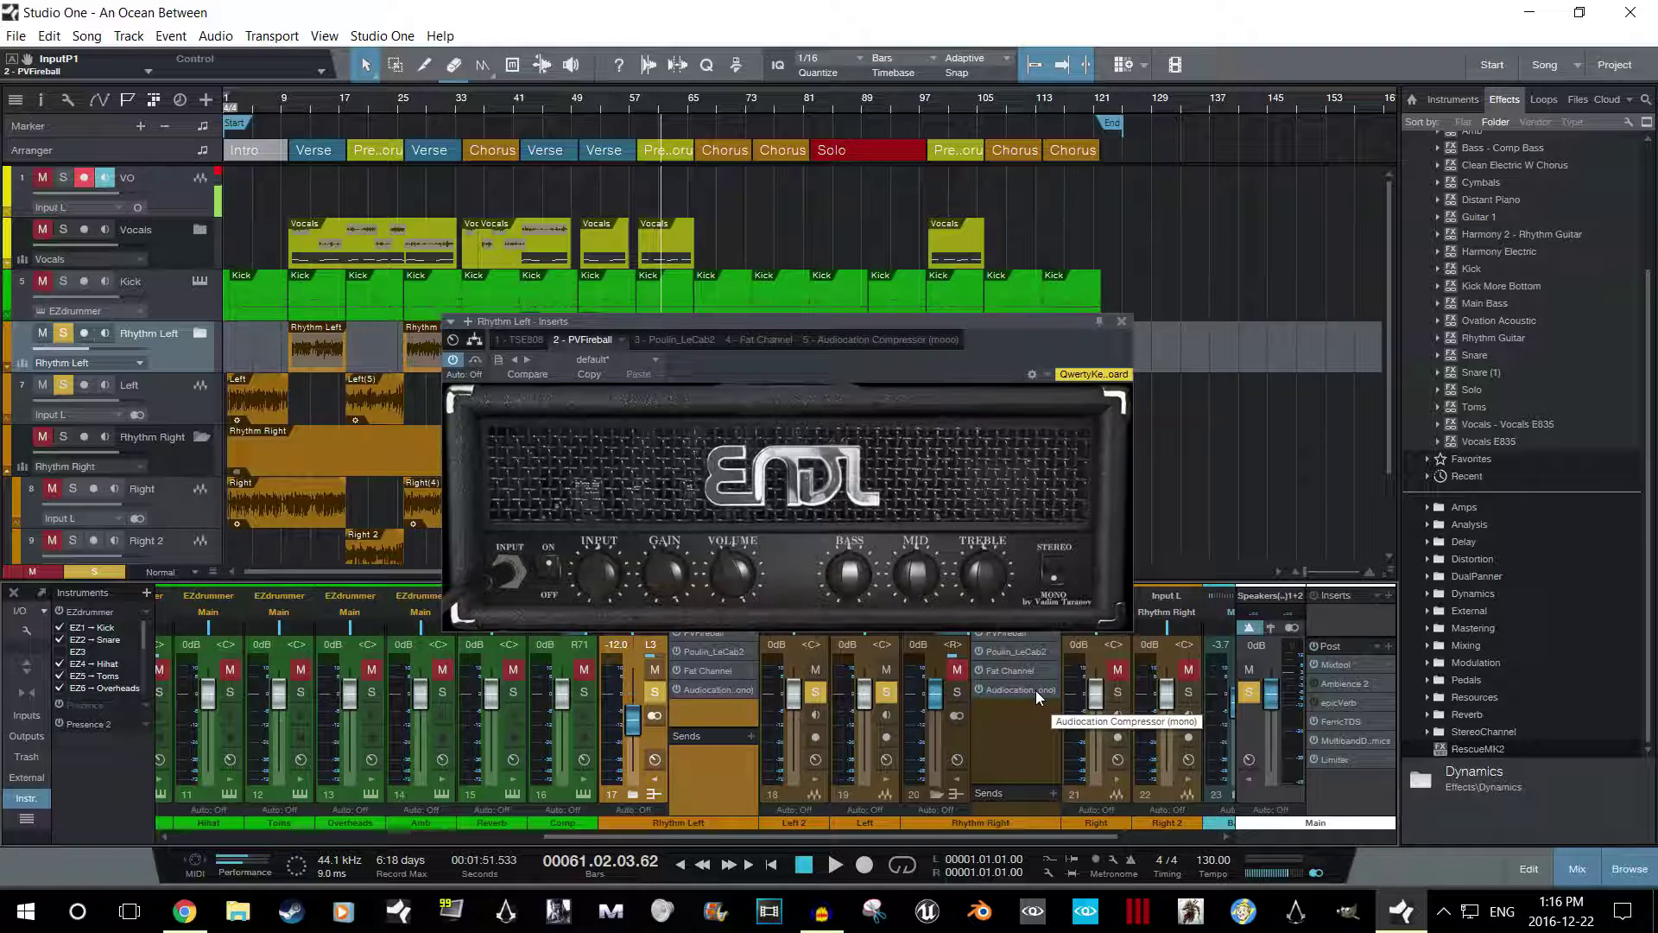
left_click(1121, 323)
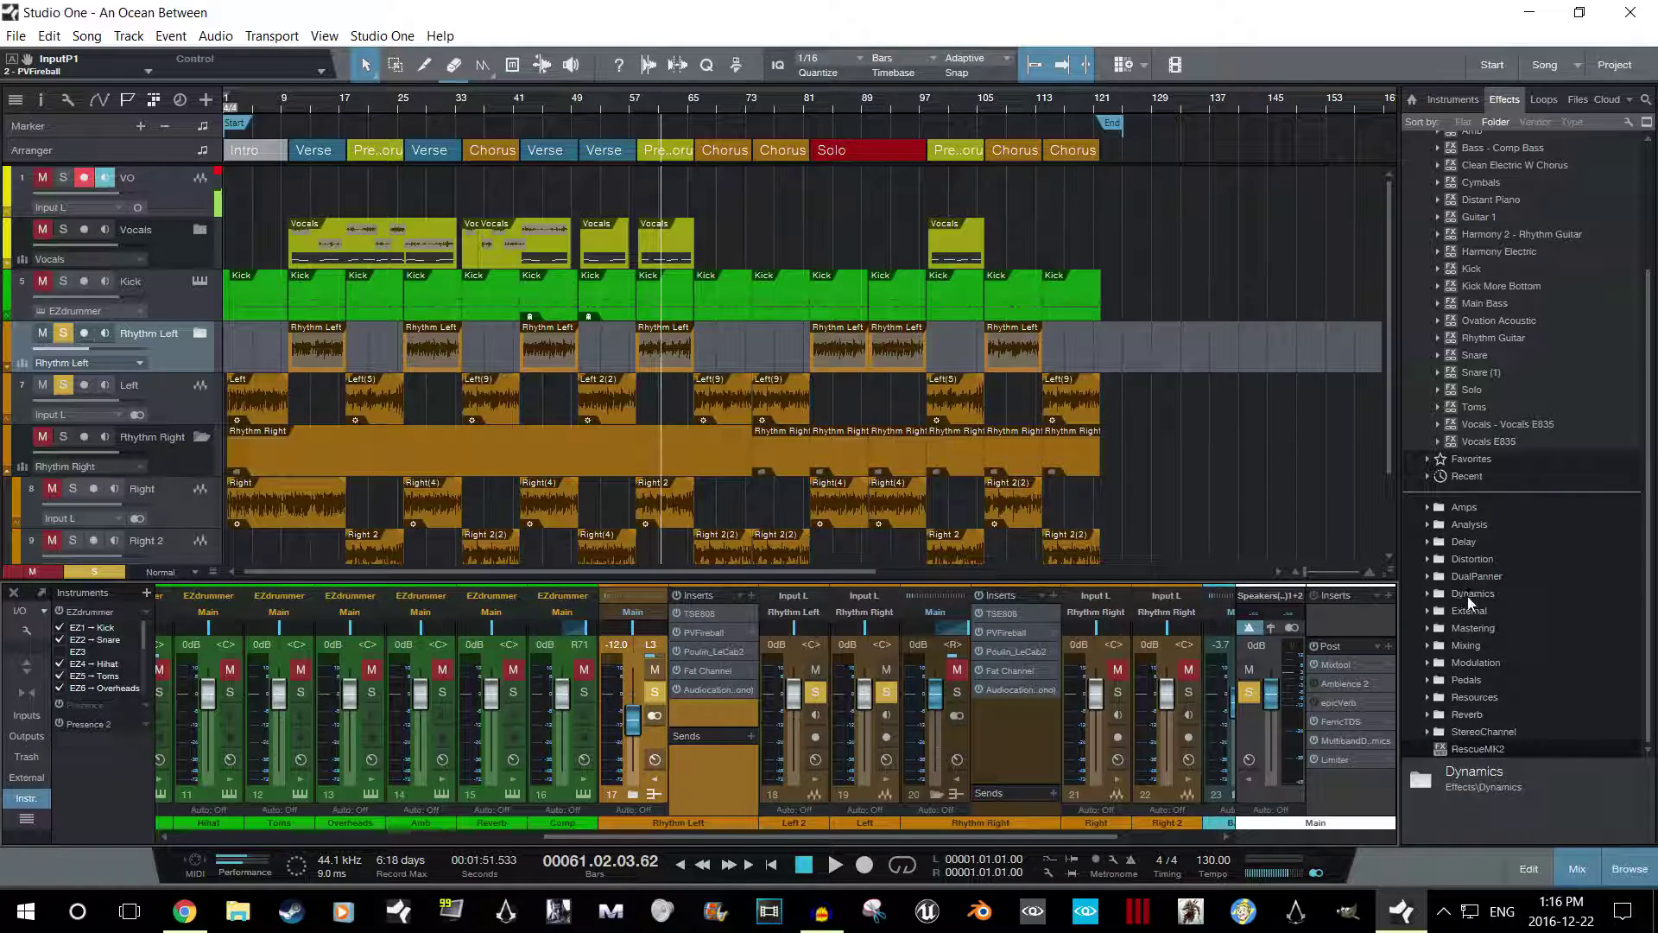
With Rhythm Right soloed as well, pan the Rhythm Left bus hard left and set its volume to 0 dB during playback.
left_click(957, 694)
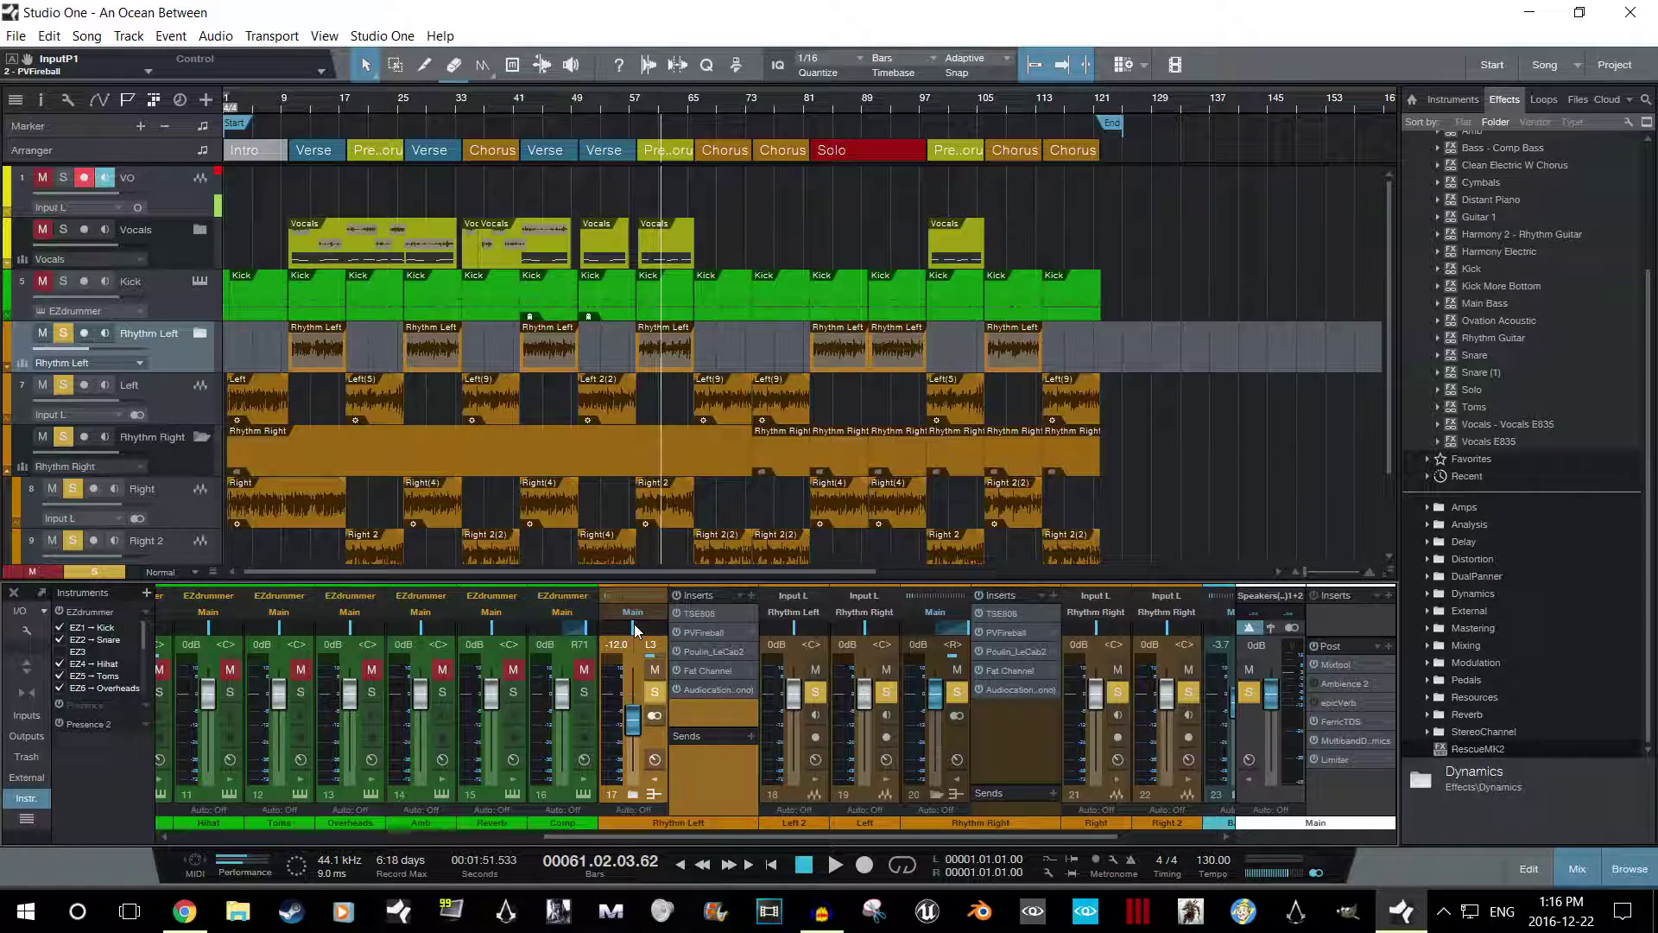
key("space")
left_click_drag(634, 629, 654, 714)
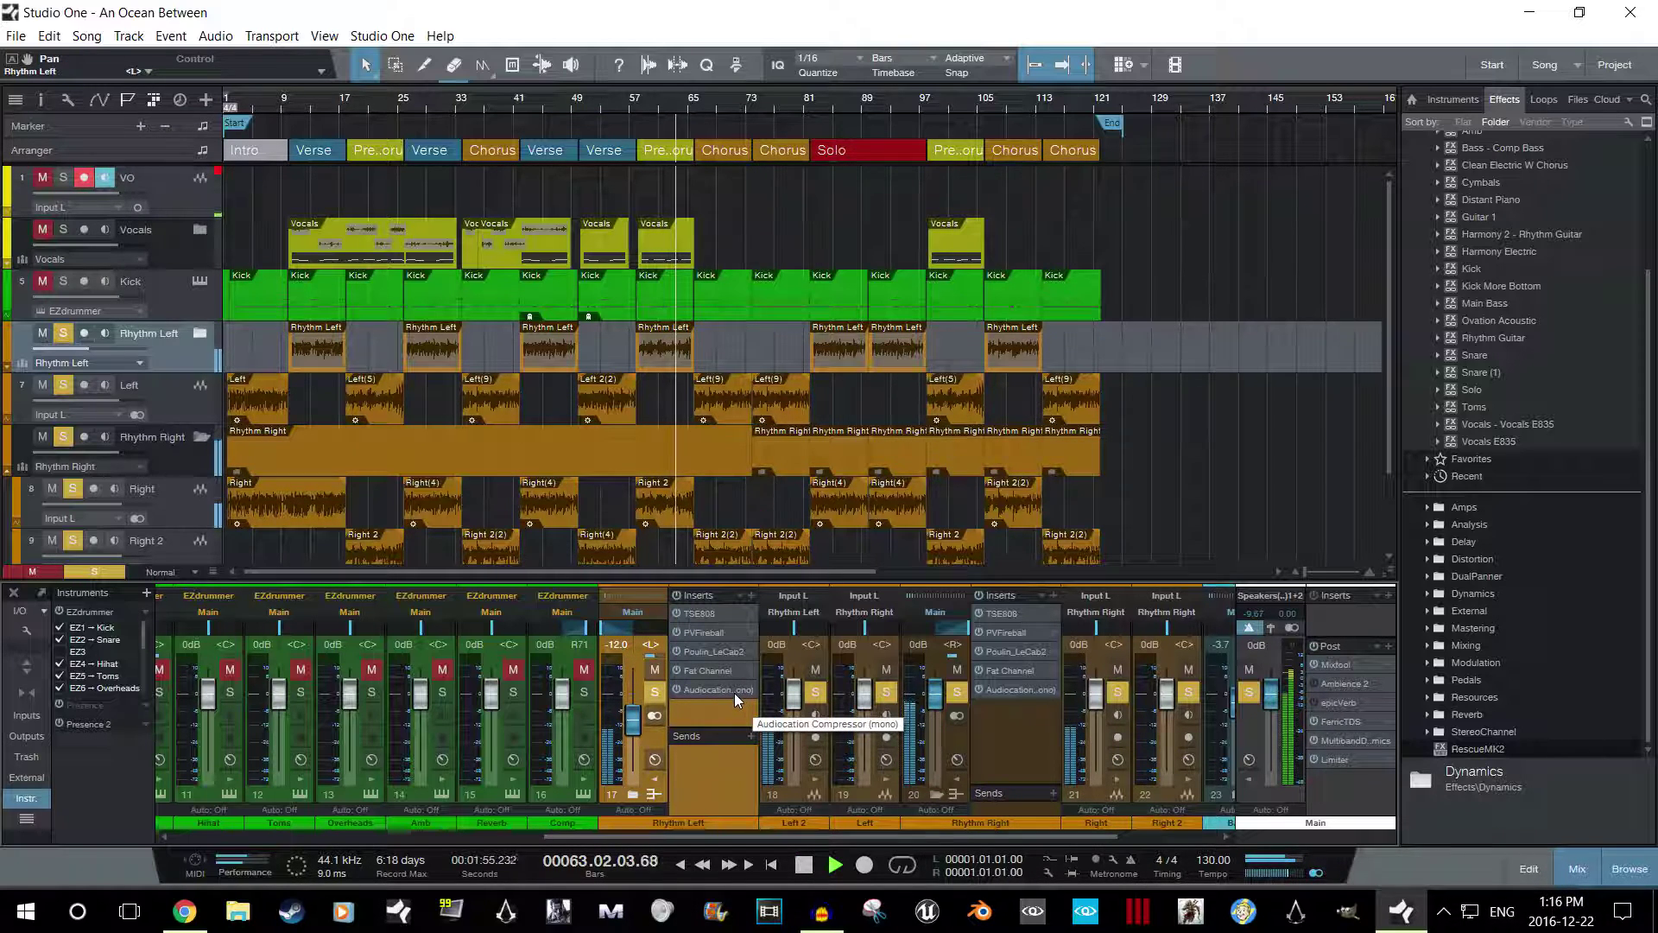
left_click_drag(633, 719, 640, 691)
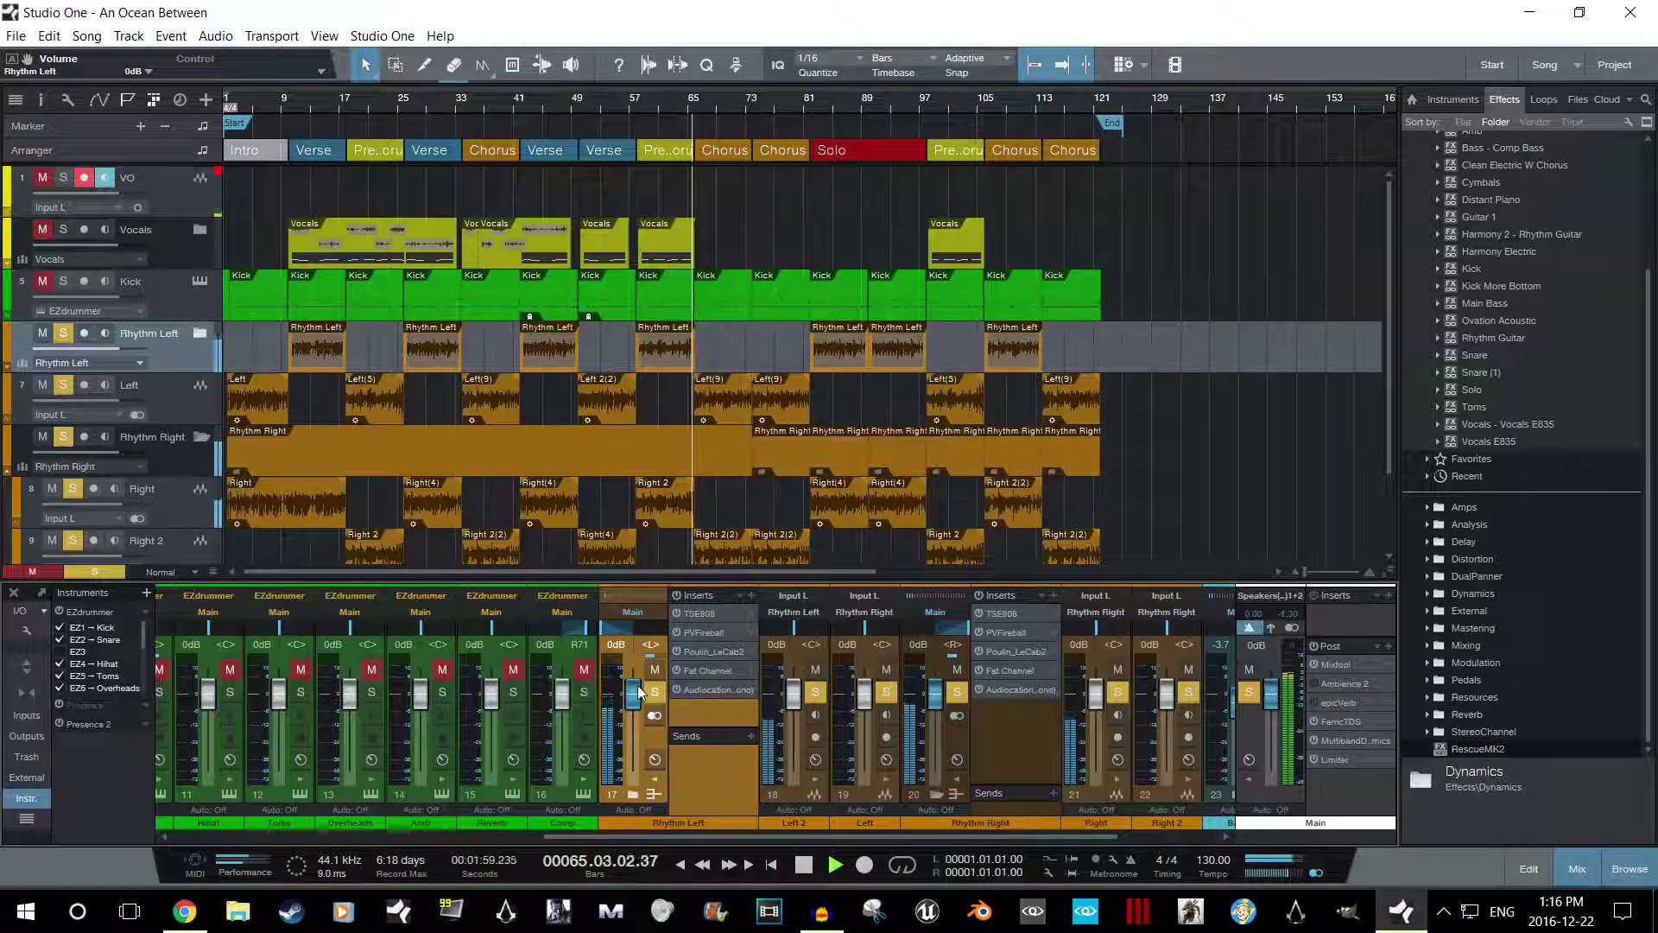
key("space")
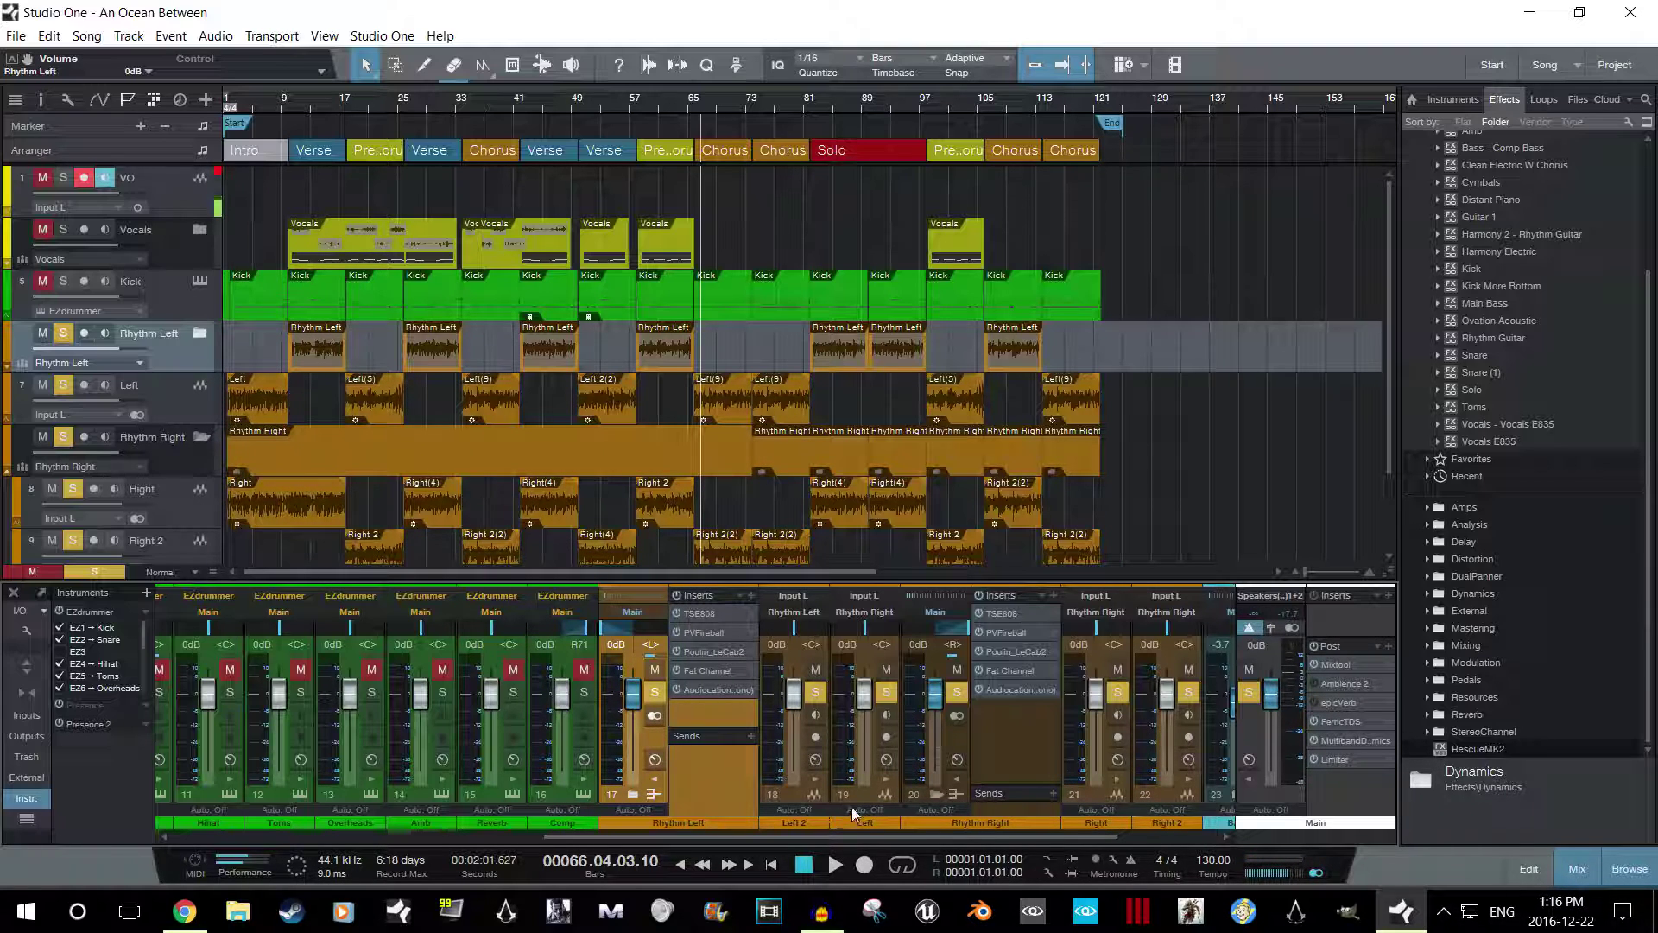
Route the Left channel's output back to the Rhythm Left bus.
mouse_move(869, 793)
left_mouse_down()
mouse_move(1056, 785)
mouse_move(843, 786)
left_mouse_up()
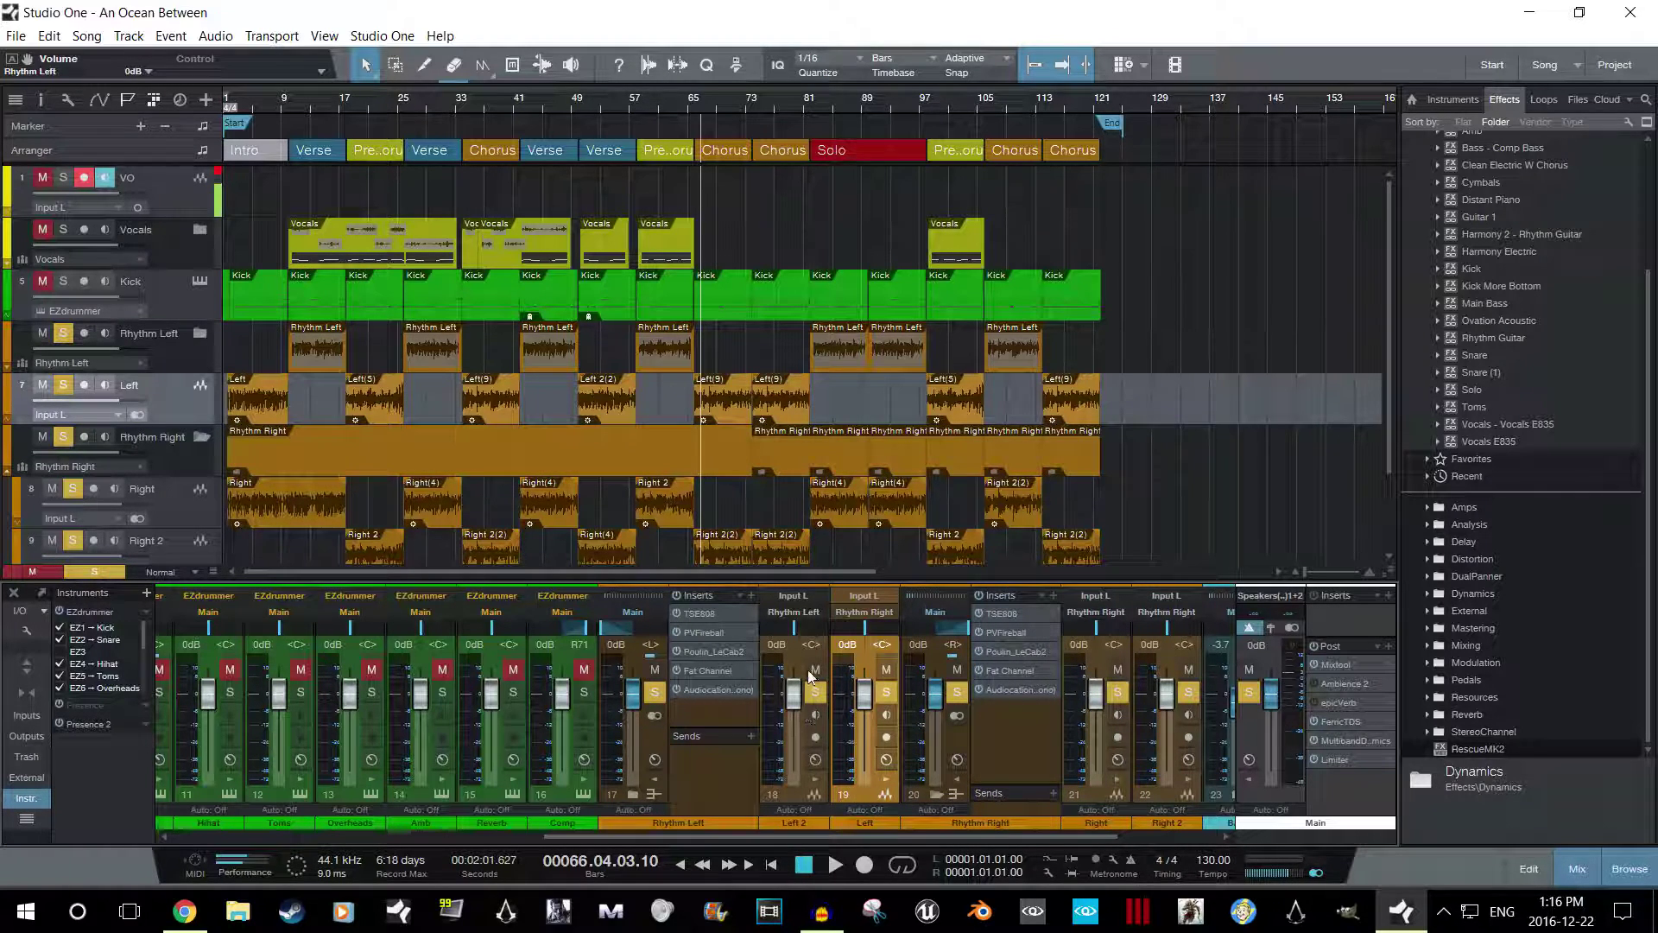
left_click(871, 613)
left_click(898, 700)
Play the full mix from the song's start and unmute the Rhythm Right bus.
key("Home")
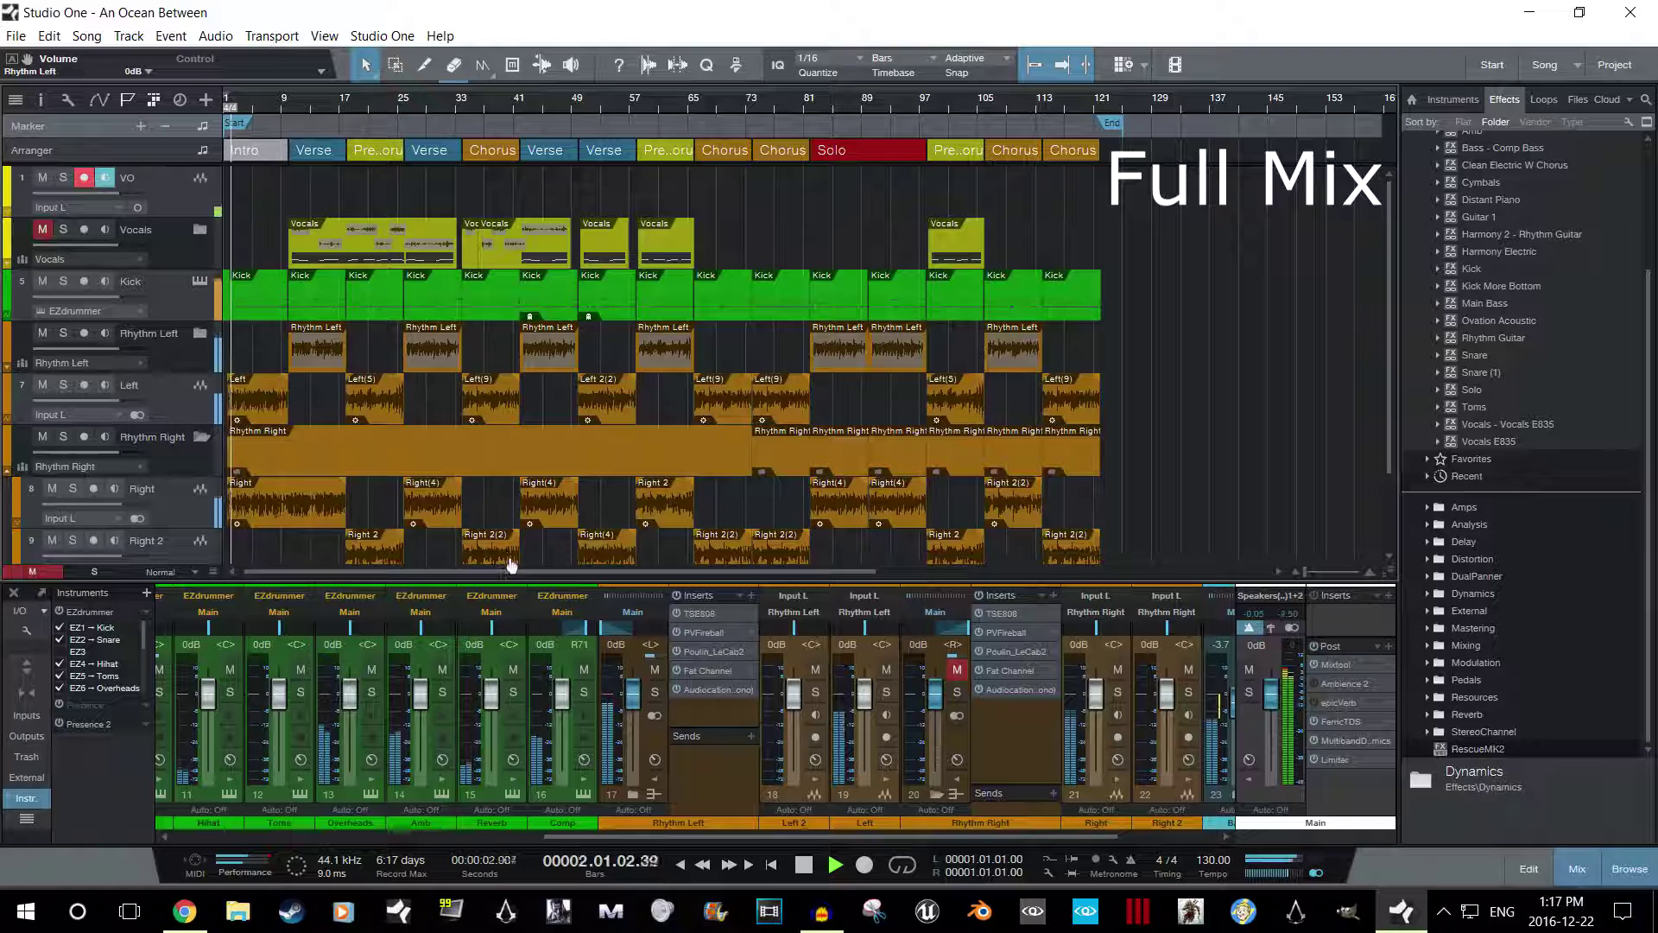
left_click(957, 671)
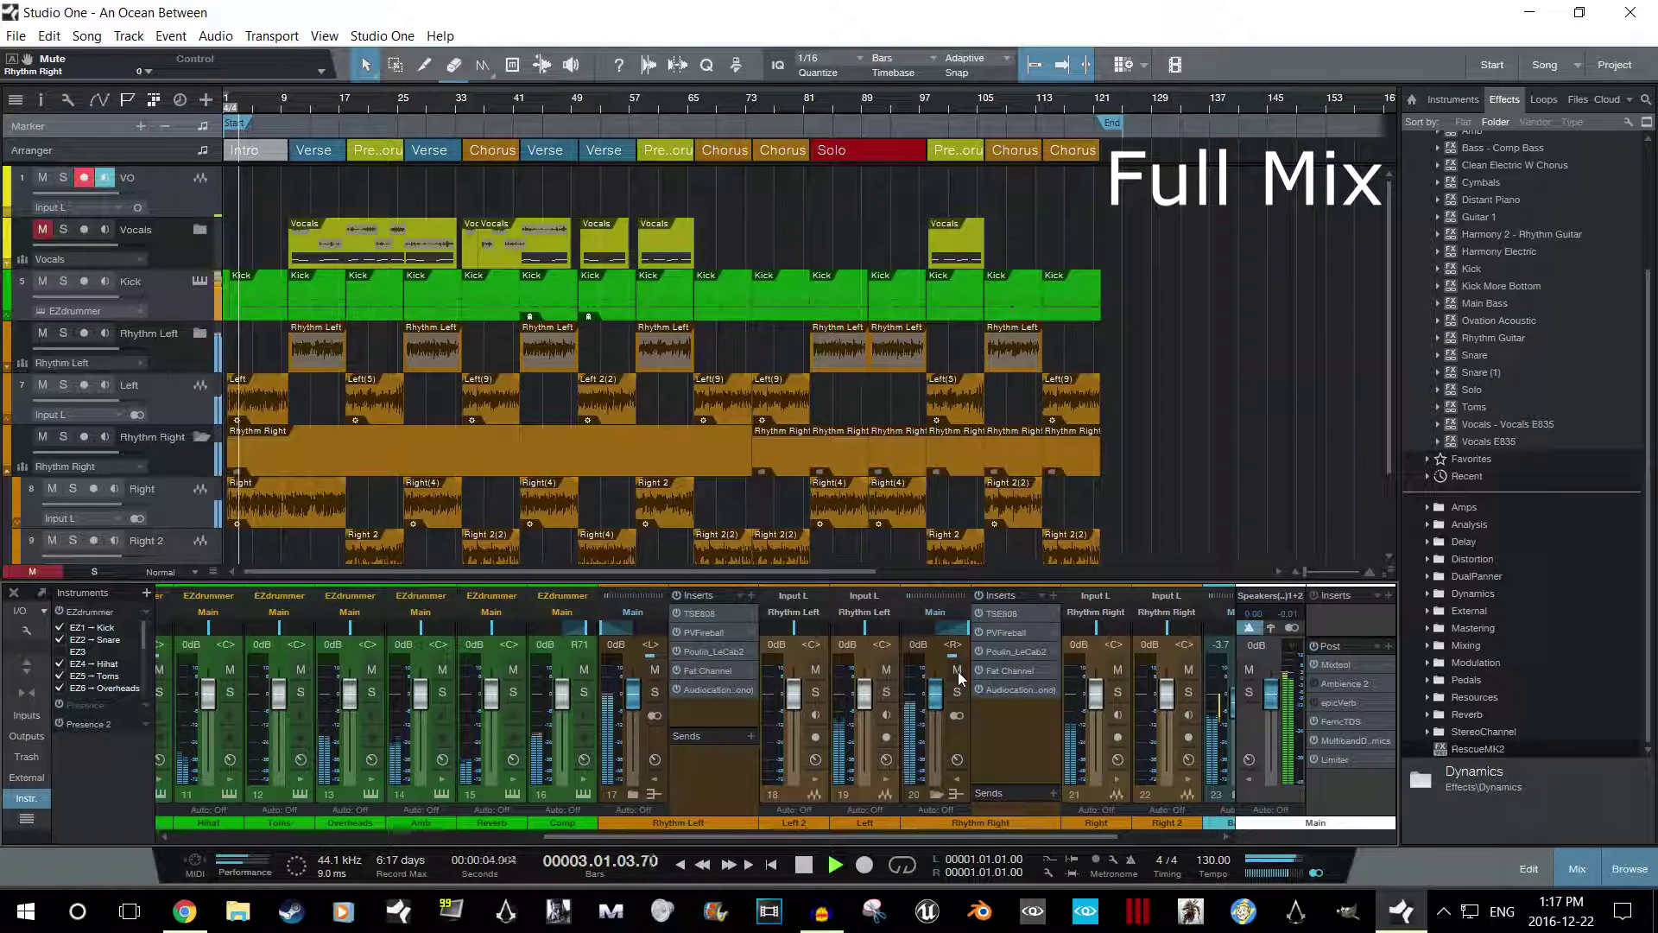